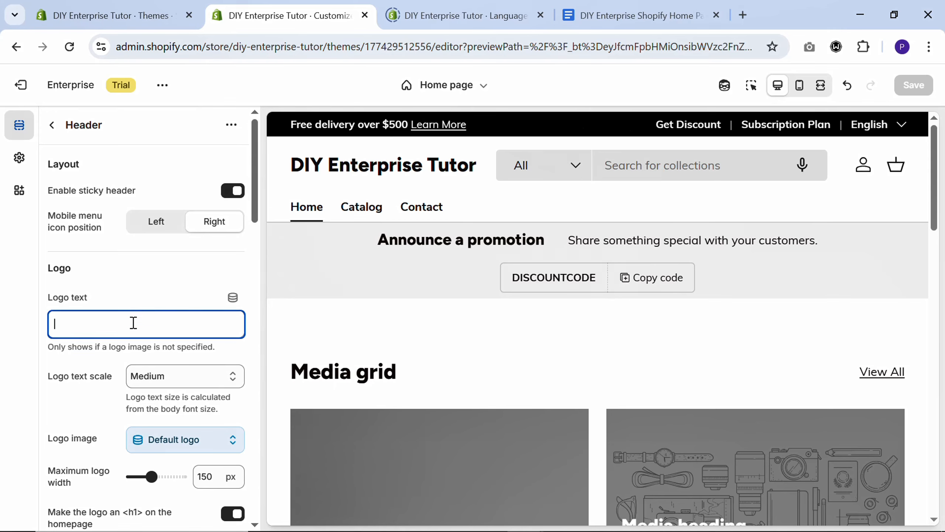
Set the header's logo text to "DIY Enterprise"
{"action": "type", "text": "DI"}
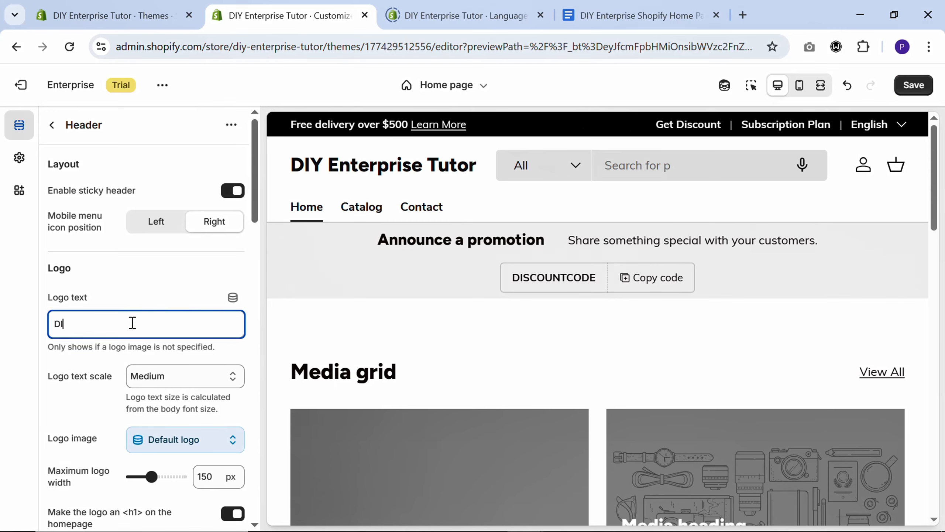
{"action": "type", "text": "Y Enter"}
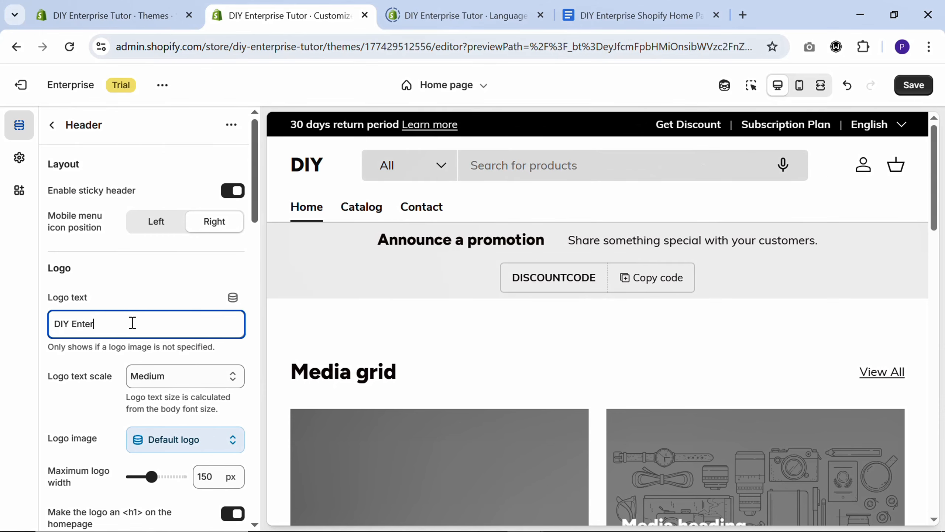
{"action": "type", "text": "prise"}
Upload the image "DIY Enterprise Logo 1" from the DIY Enterprise Logo folder and set it as the header's logo image
{"action": "scroll", "coordinate": [122, 333], "scroll_direction": "down", "scroll_amount": 2}
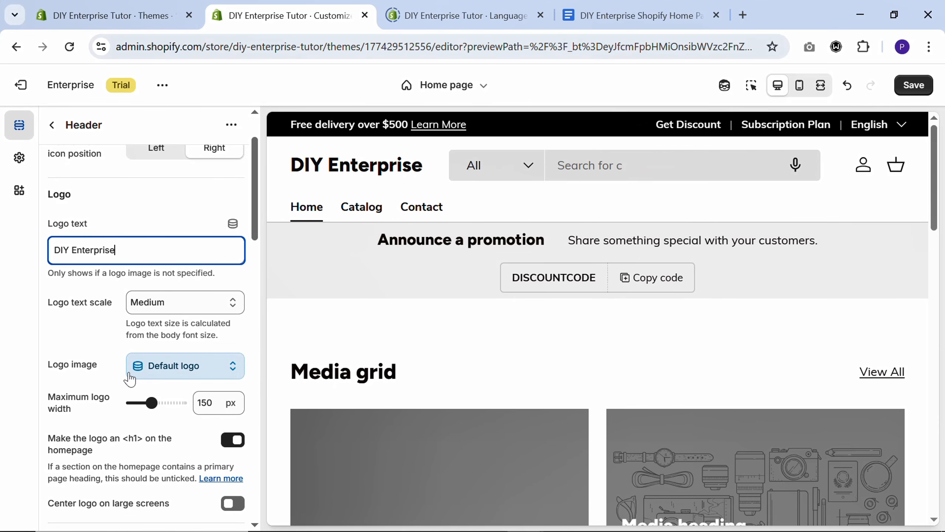
{"action": "left_click", "coordinate": [183, 372]}
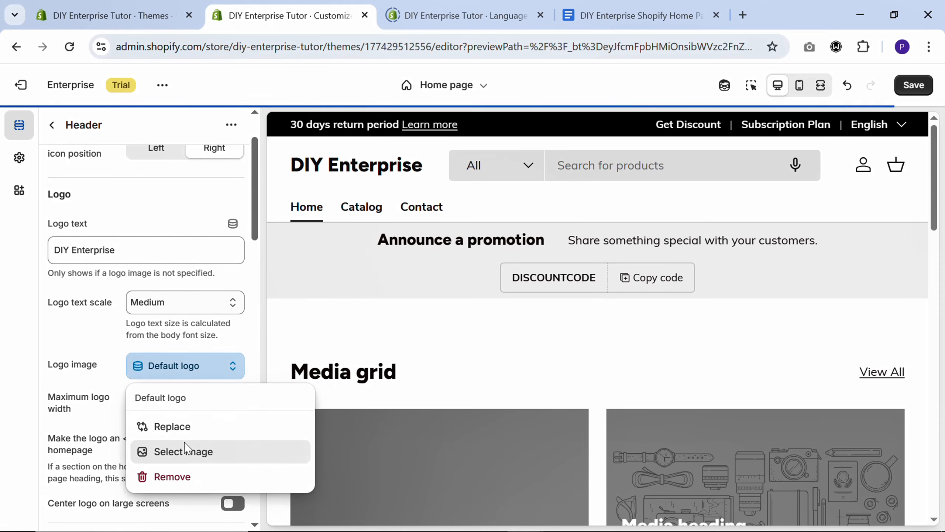
{"action": "left_click", "coordinate": [184, 451]}
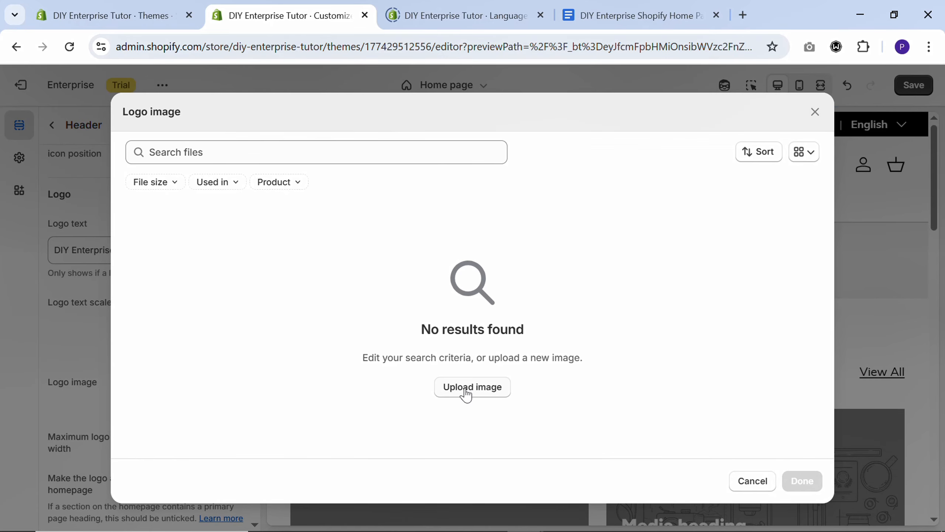
{"action": "left_click", "coordinate": [466, 394]}
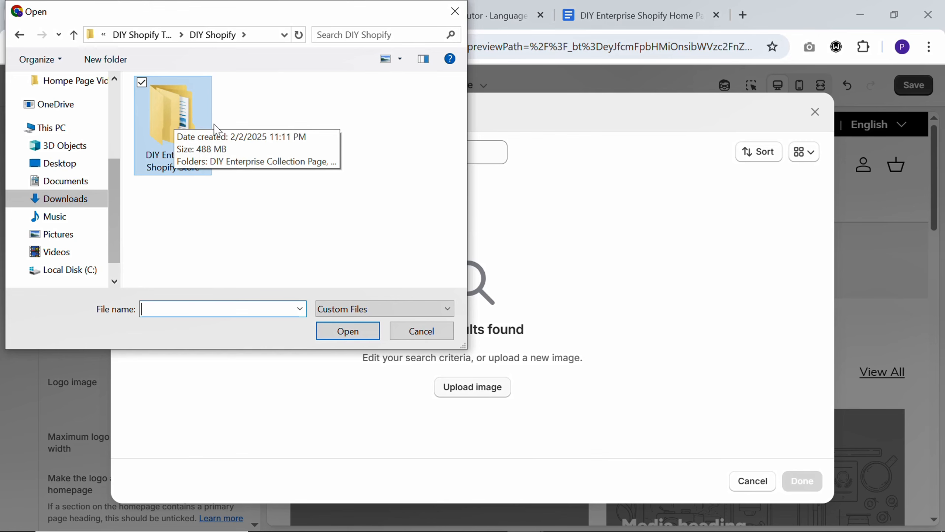
{"action": "double_click", "coordinate": [173, 119]}
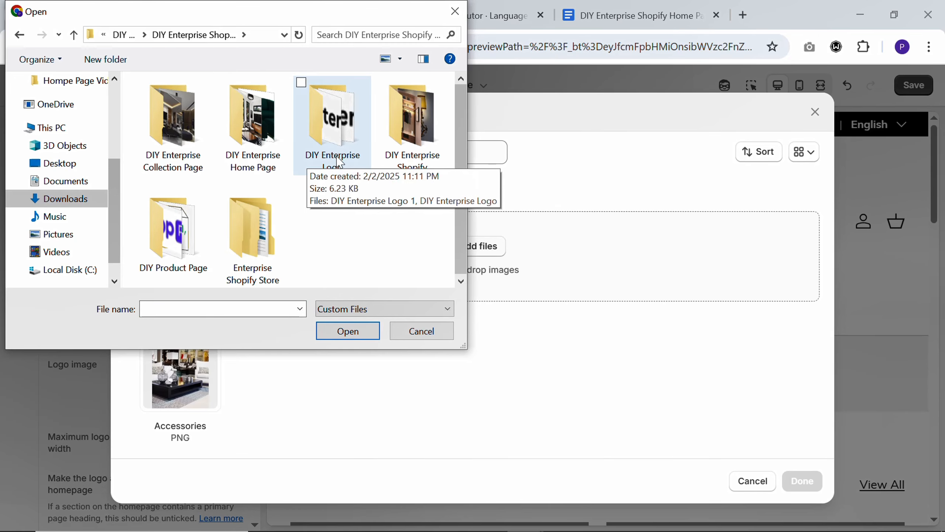
{"action": "double_click", "coordinate": [339, 135]}
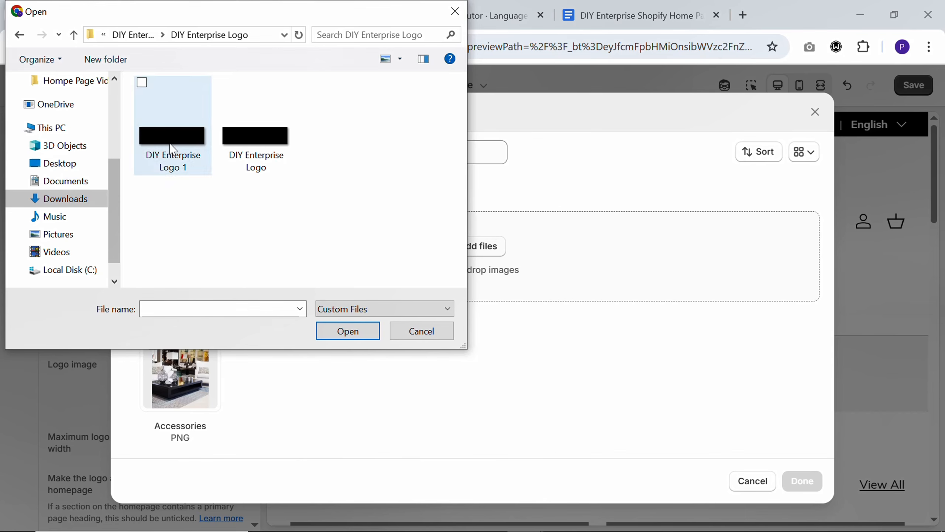
{"action": "left_click", "coordinate": [186, 150]}
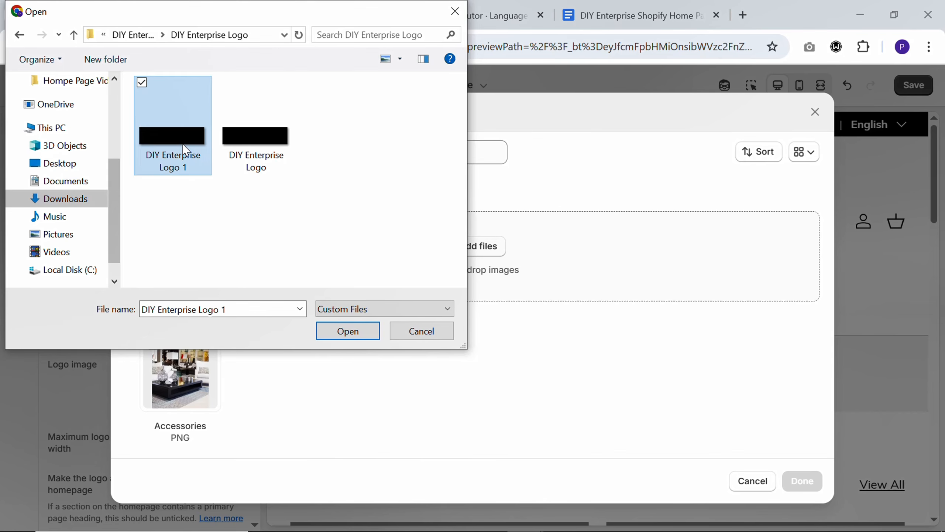
{"action": "left_click", "coordinate": [348, 331]}
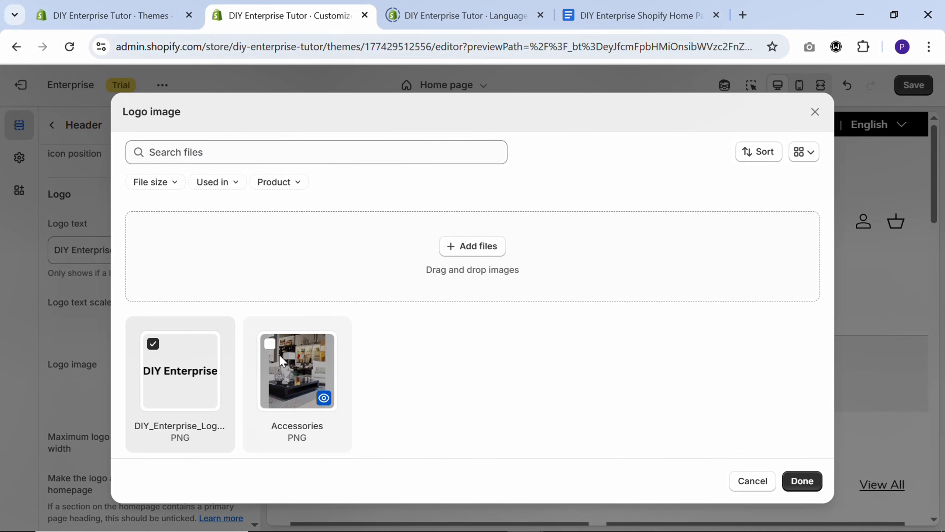
{"action": "left_click", "coordinate": [802, 481]}
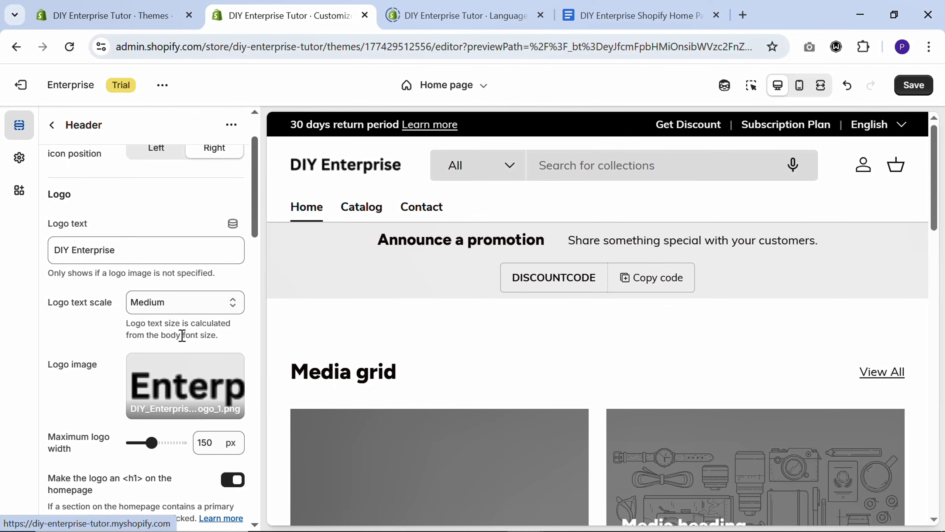
Check the header's Quicklinks menu settings, and open the list of pages in the store admin
{"action": "scroll", "coordinate": [148, 362], "scroll_direction": "down", "scroll_amount": 4}
{"action": "scroll", "coordinate": [148, 360], "scroll_direction": "down", "scroll_amount": 2}
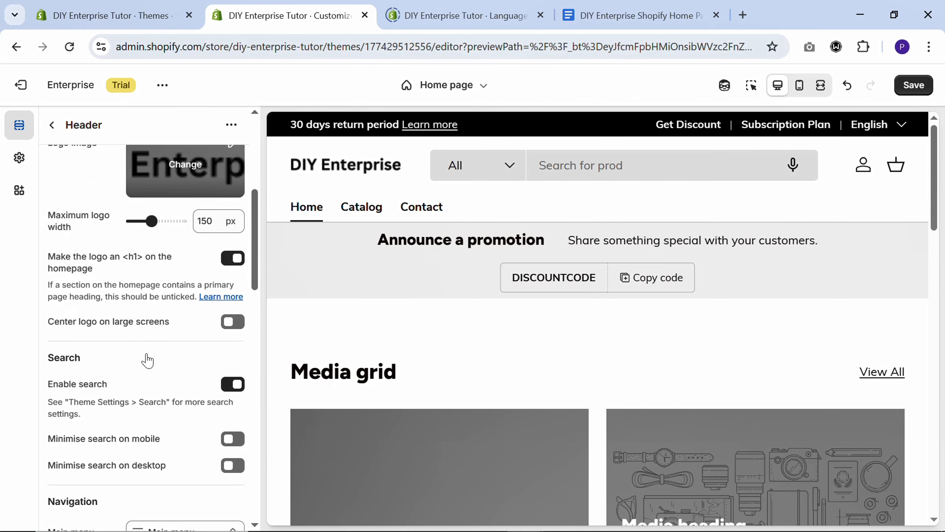
{"action": "scroll", "coordinate": [148, 360], "scroll_direction": "down", "scroll_amount": 4}
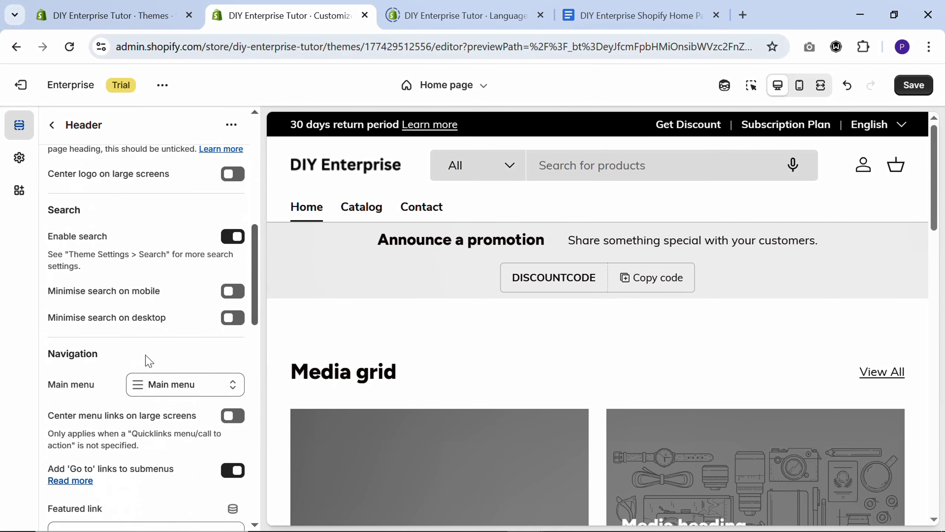
{"action": "scroll", "coordinate": [148, 361], "scroll_direction": "down", "scroll_amount": 10}
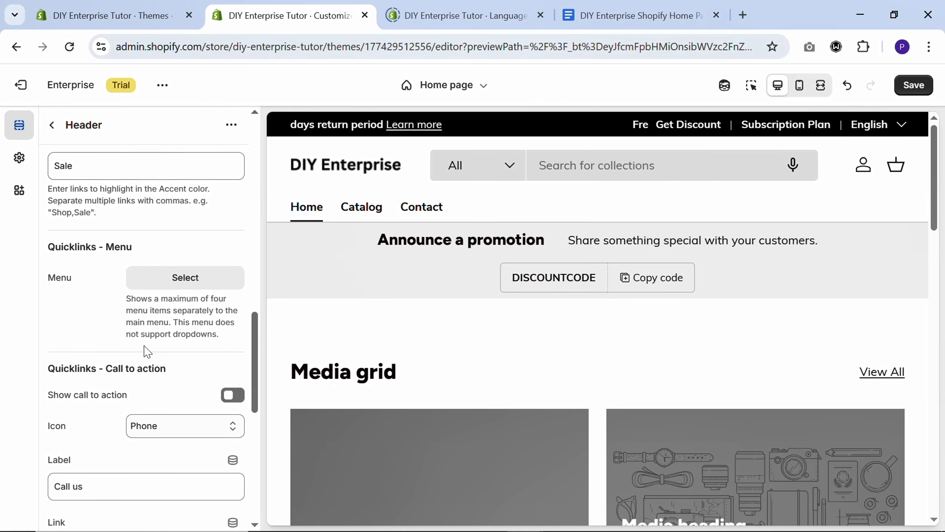
{"action": "left_click", "coordinate": [116, 15]}
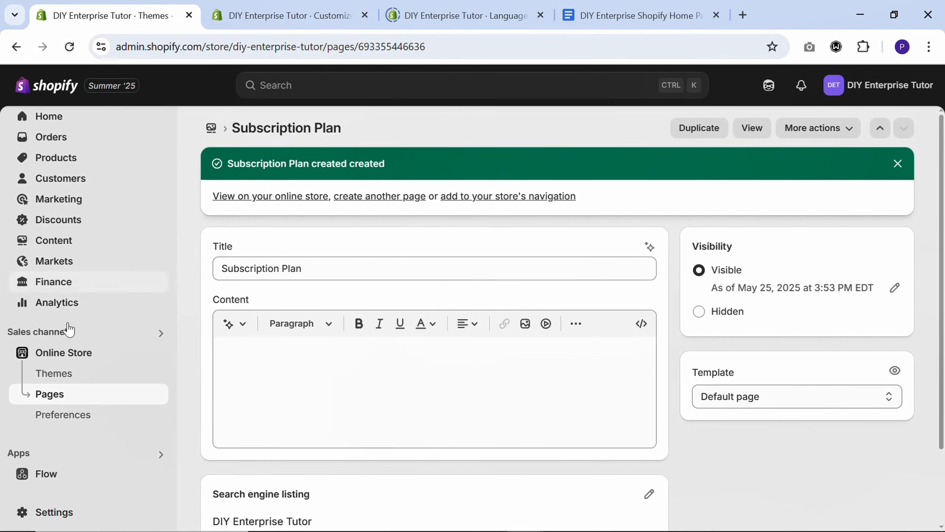
{"action": "left_click", "coordinate": [54, 401]}
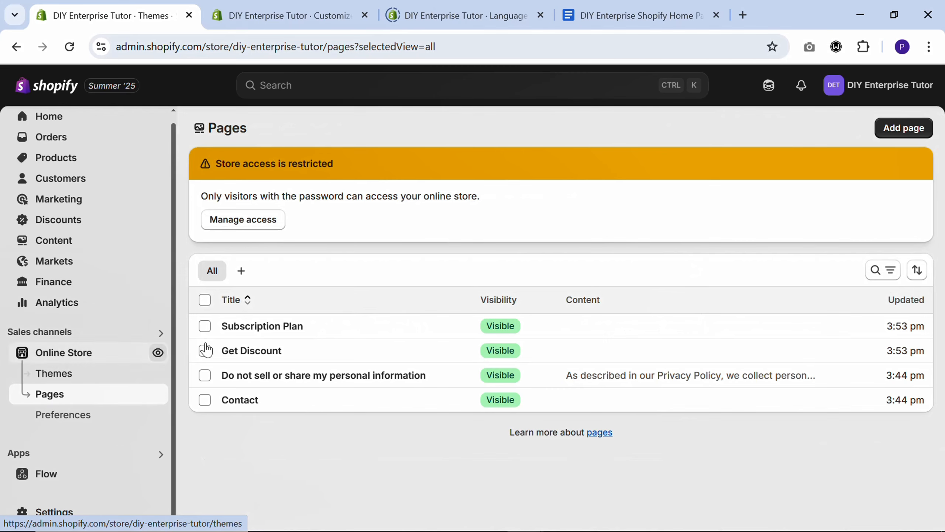
Create and save a visible store page titled "Shipping", copying the title from the quicklinks line in the Google Docs home page texts
{"action": "left_click", "coordinate": [648, 6]}
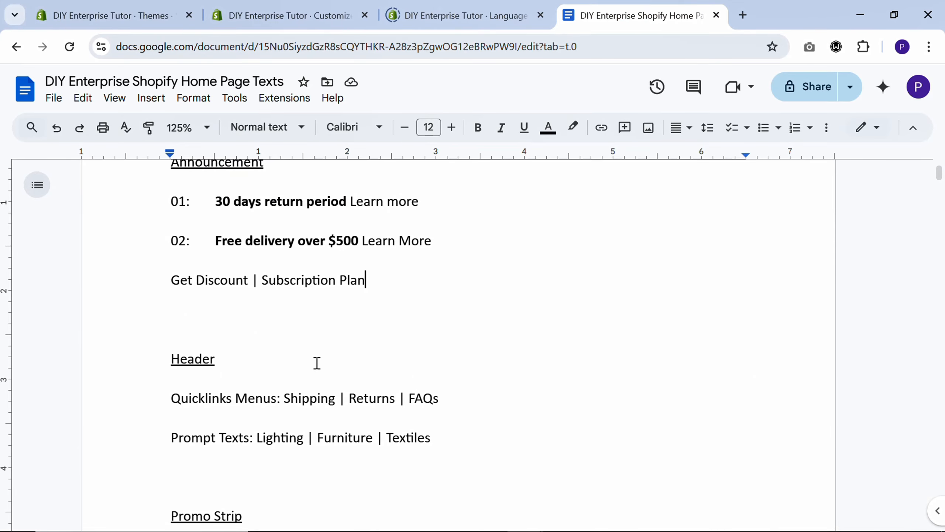
{"action": "scroll", "coordinate": [309, 354], "scroll_direction": "down", "scroll_amount": 2}
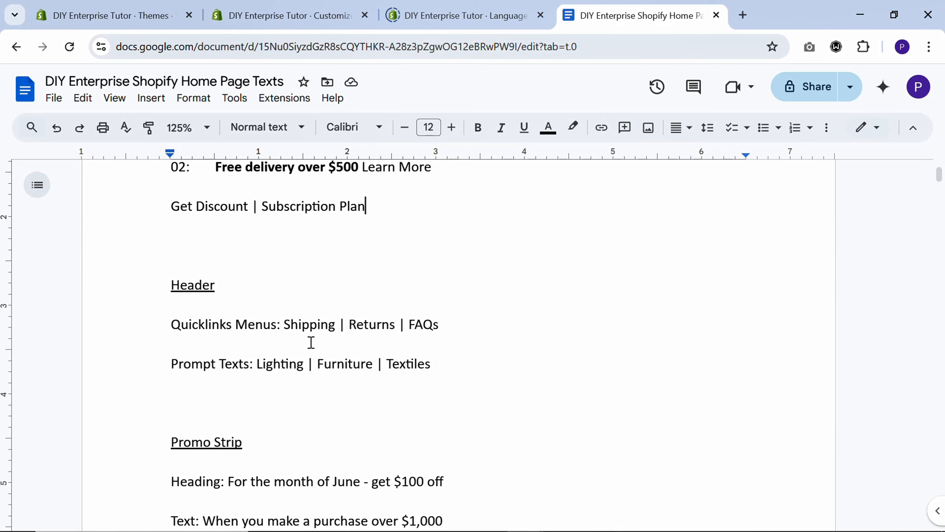
{"action": "double_click", "coordinate": [315, 327]}
{"action": "key", "text": "ctrl+c"}
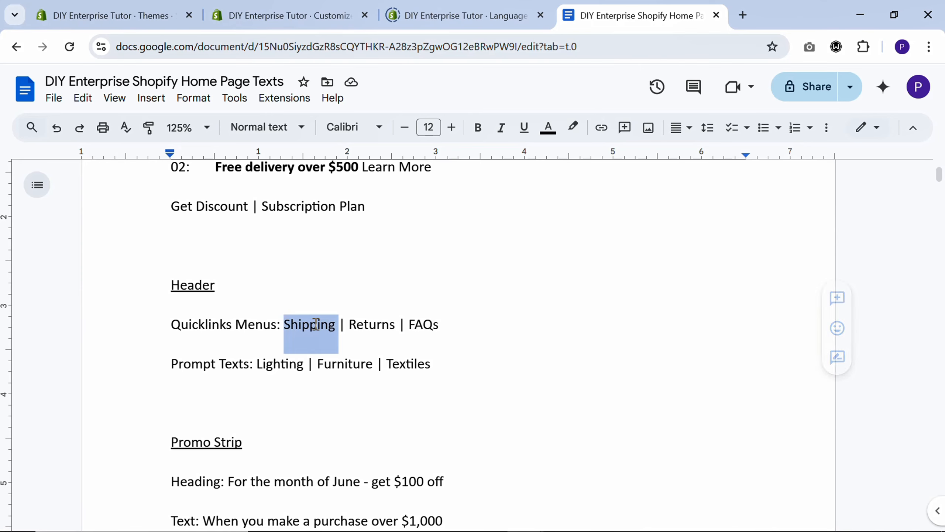
{"action": "left_click", "coordinate": [126, 17]}
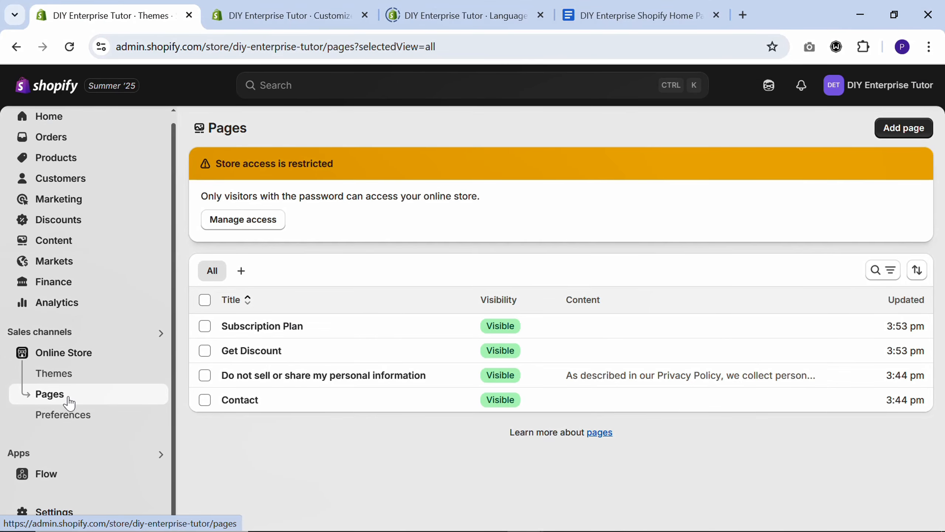
{"action": "left_click", "coordinate": [912, 136]}
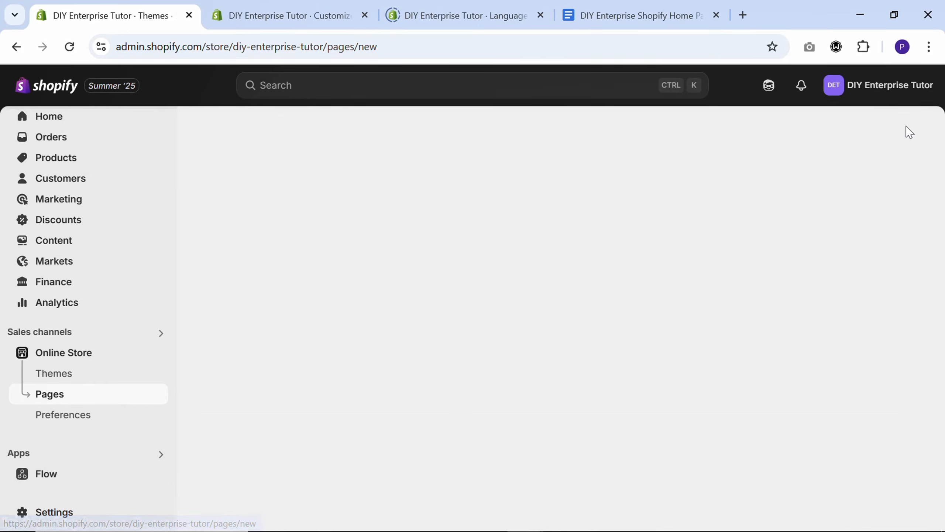
{"action": "key", "text": "ctrl+v"}
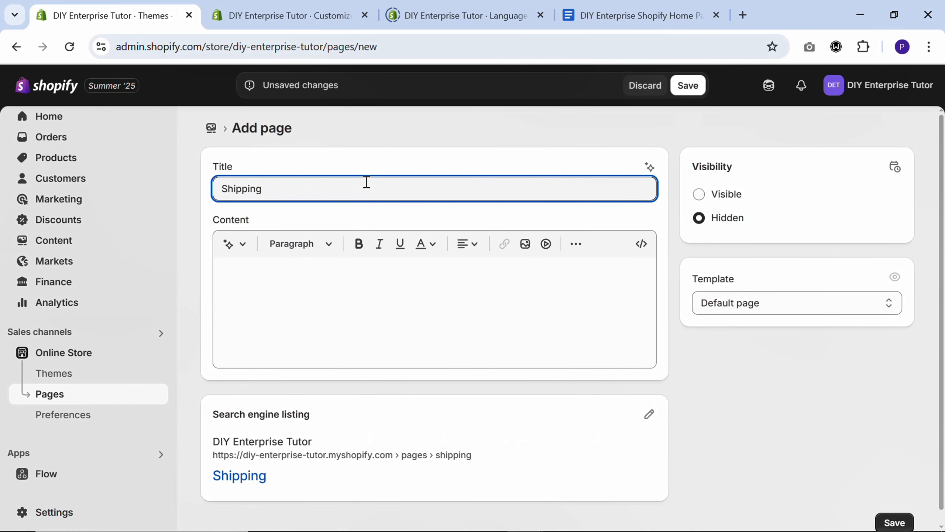
{"action": "left_click", "coordinate": [699, 193]}
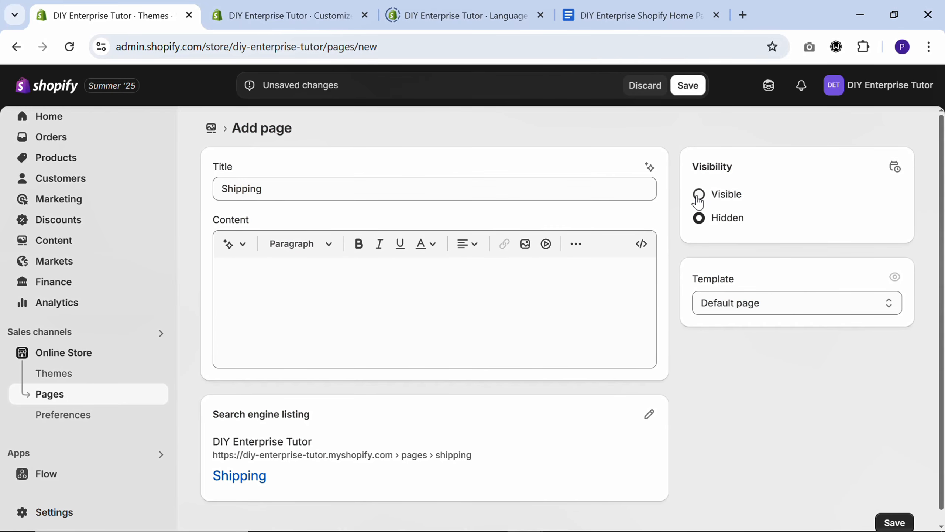
{"action": "left_click", "coordinate": [688, 86]}
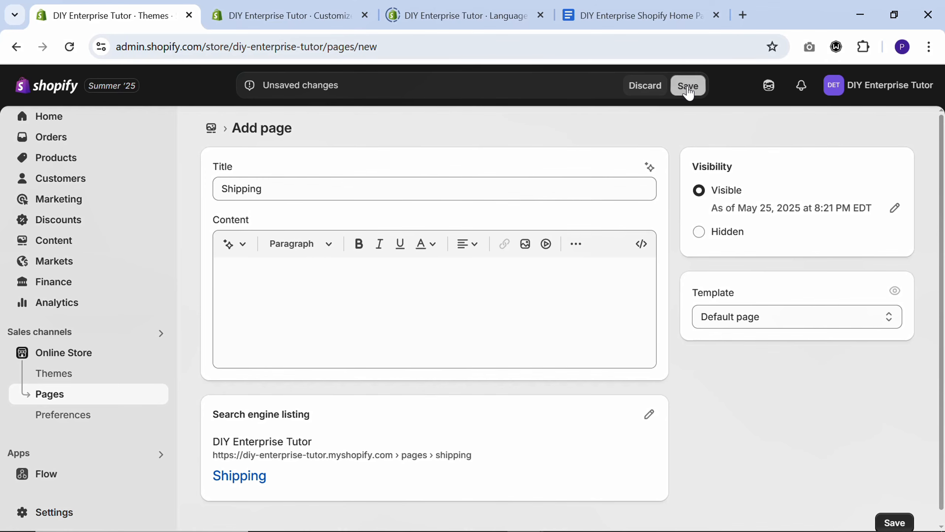
Create and save another visible store page titled "Returns", copying the title from the quicklinks line in the Google Docs document
{"action": "left_click", "coordinate": [379, 196]}
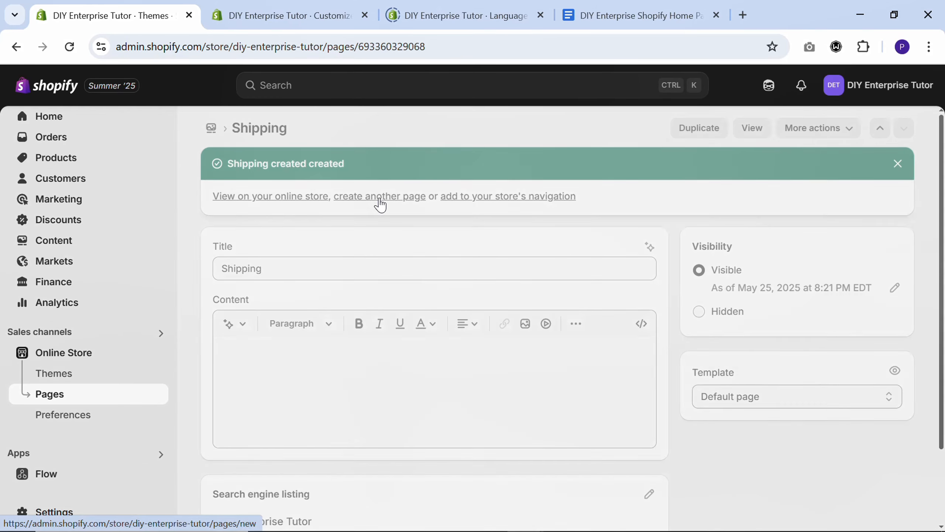
{"action": "left_click", "coordinate": [639, 11]}
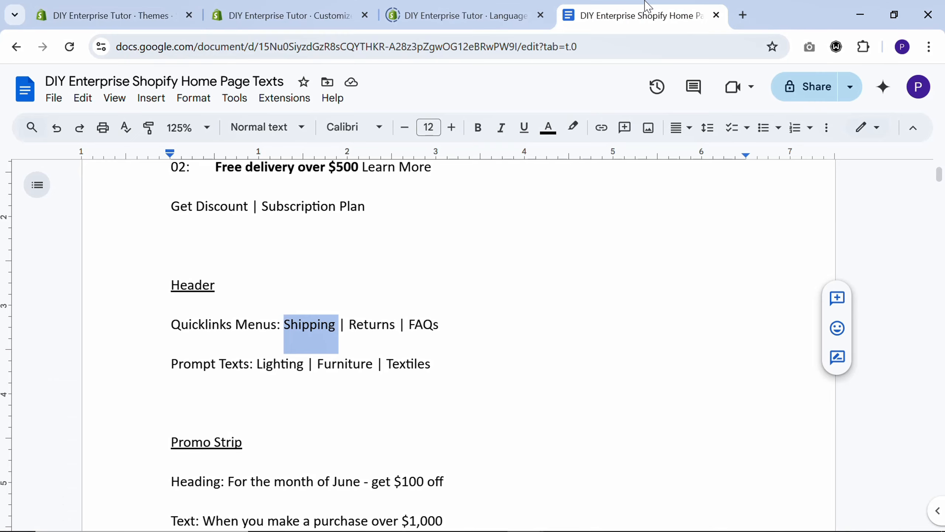
{"action": "double_click", "coordinate": [371, 322]}
{"action": "key", "text": "ctrl+c"}
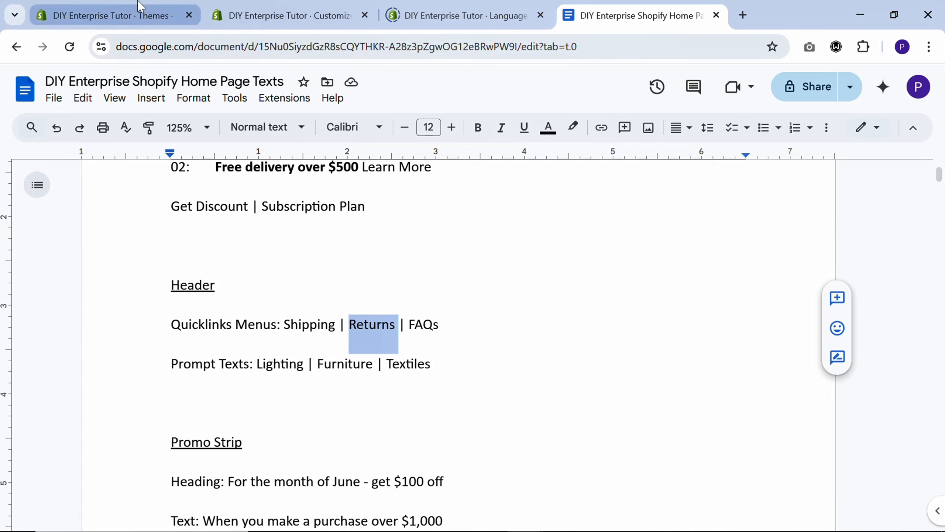
{"action": "left_click", "coordinate": [172, 15]}
{"action": "left_click", "coordinate": [304, 189]}
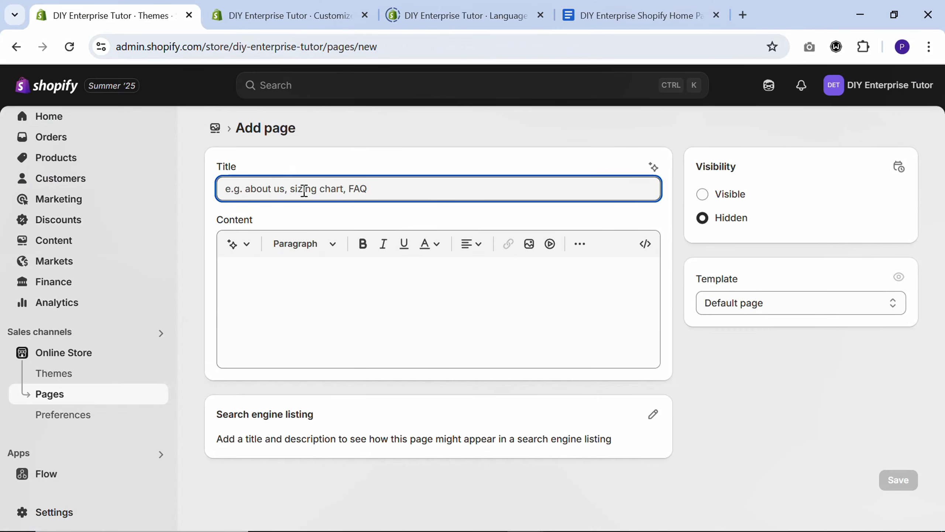
{"action": "key", "text": "ctrl+v"}
{"action": "left_click", "coordinate": [702, 194]}
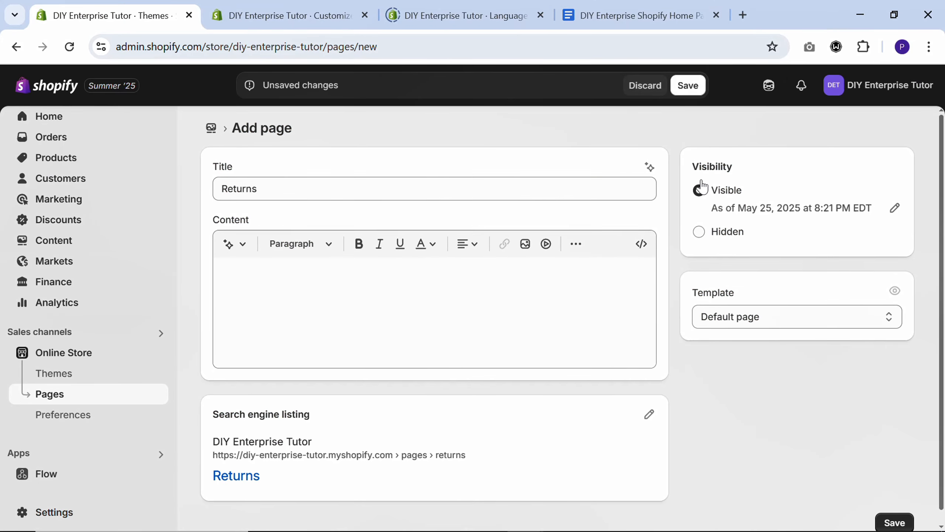
{"action": "left_click", "coordinate": [676, 85]}
Create and save a visible store page titled "FAQs" using the title from the Google Docs quicklinks line, and return to that document
{"action": "left_click", "coordinate": [673, 14]}
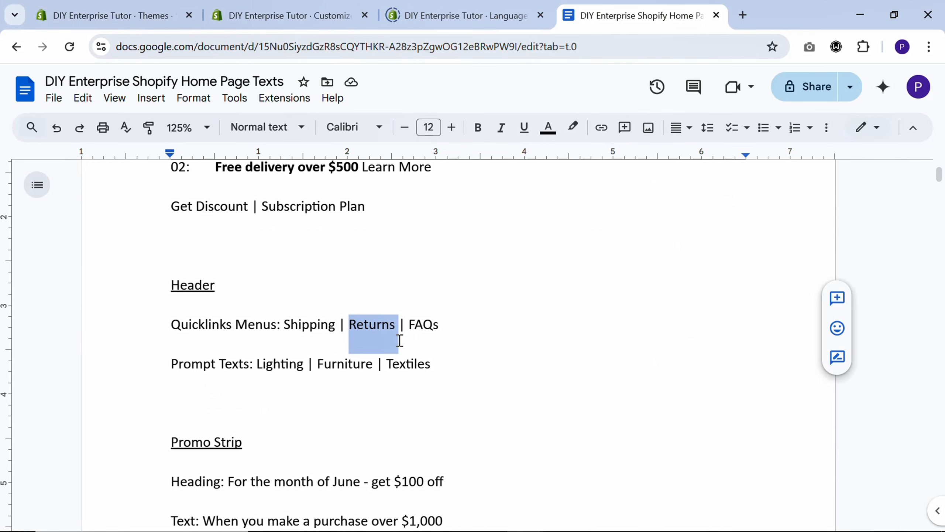
{"action": "double_click", "coordinate": [427, 325]}
{"action": "key", "text": "ctrl+c"}
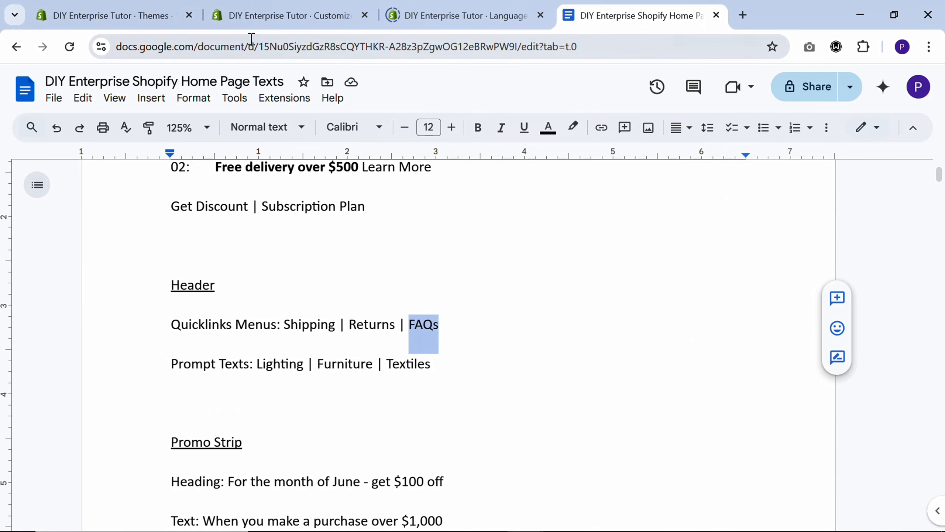
{"action": "left_click", "coordinate": [111, 15]}
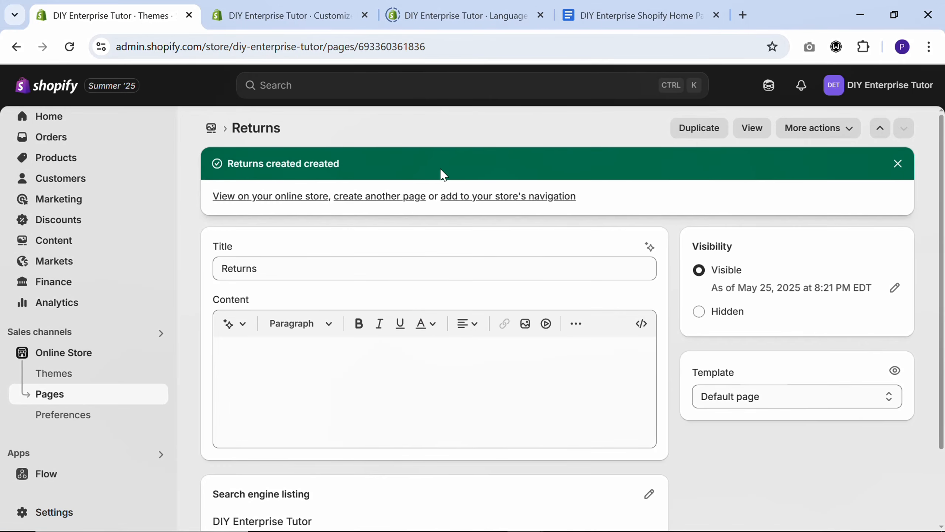
{"action": "left_click", "coordinate": [386, 196]}
{"action": "key", "text": "ctrl+v"}
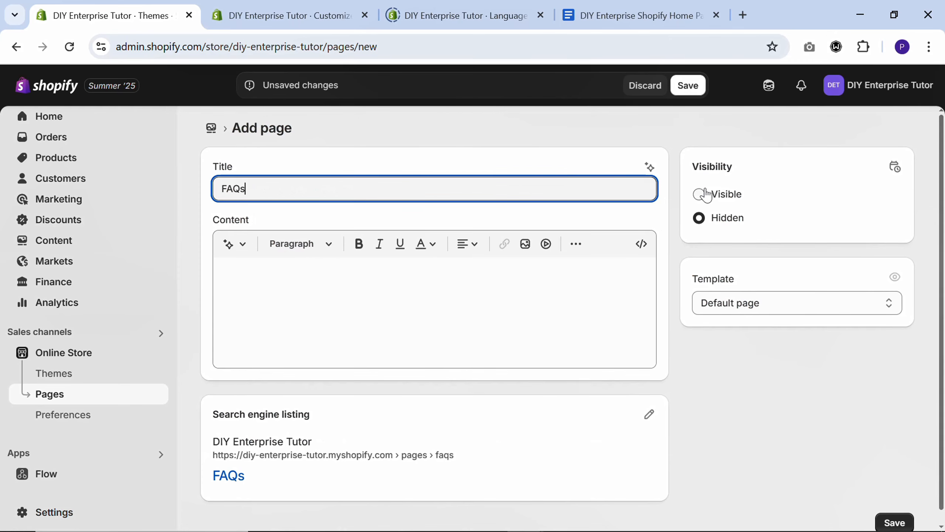
{"action": "left_click", "coordinate": [705, 194]}
{"action": "left_click", "coordinate": [693, 87]}
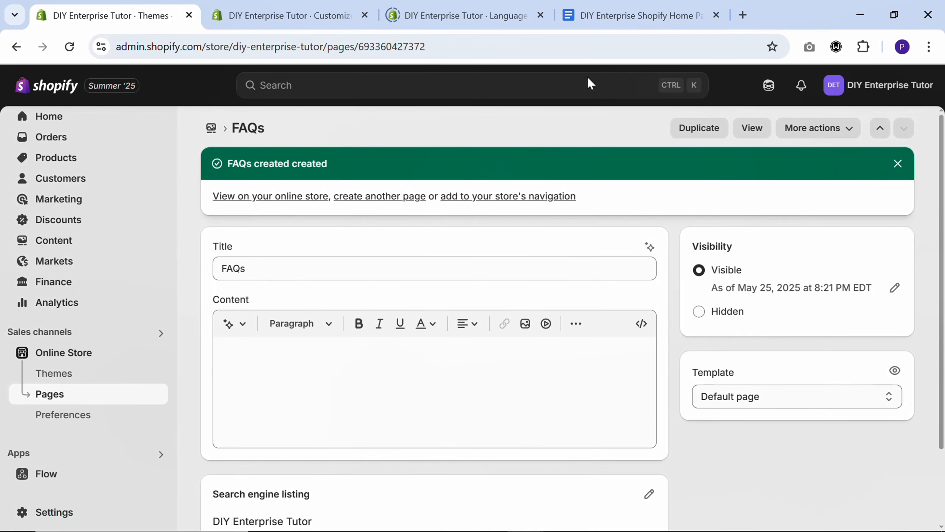
{"action": "left_click", "coordinate": [650, 7]}
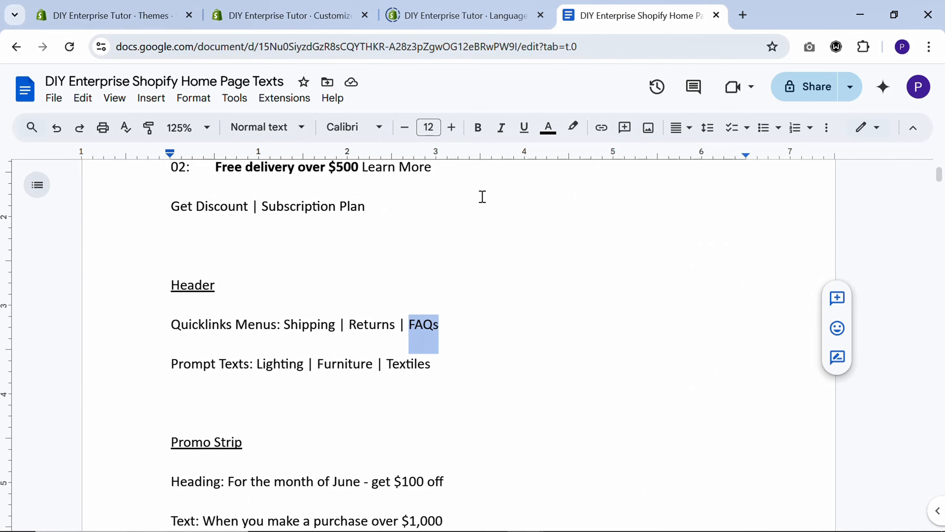
In the Shopify admin, create and save a new navigation menu named "Quicklinks"
{"action": "left_click", "coordinate": [64, 14]}
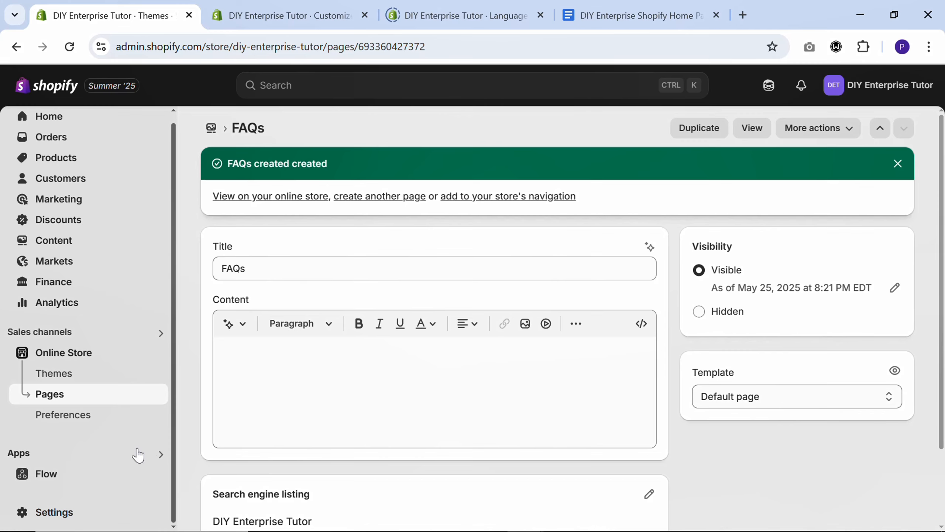
{"action": "left_click", "coordinate": [56, 241]}
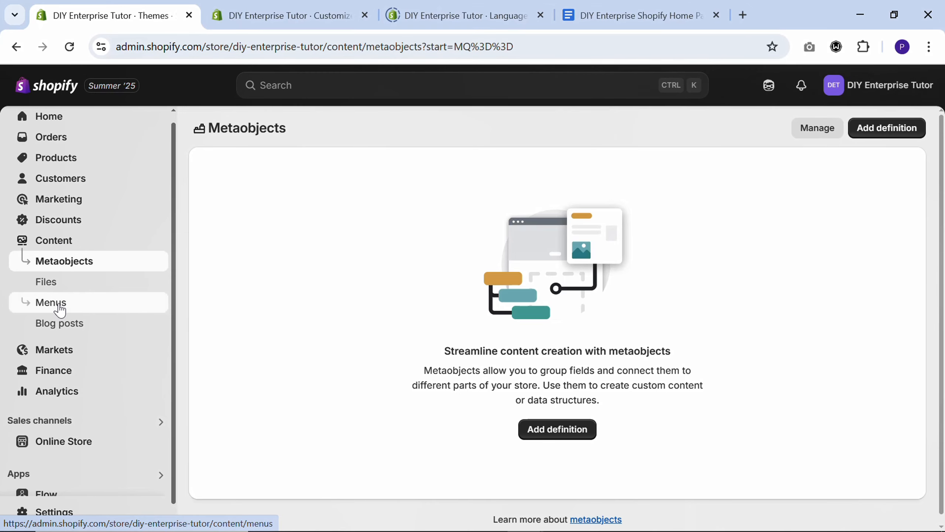
{"action": "left_click", "coordinate": [59, 309]}
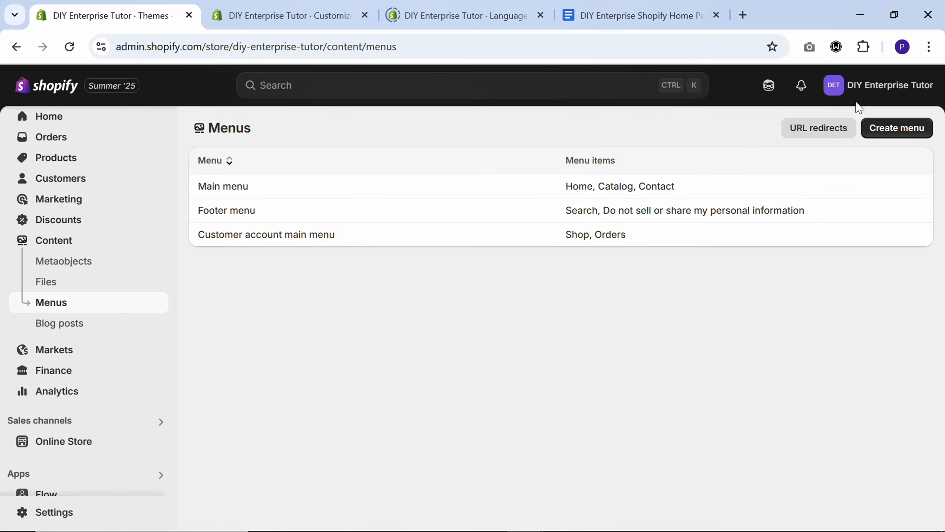
{"action": "left_click", "coordinate": [900, 129]}
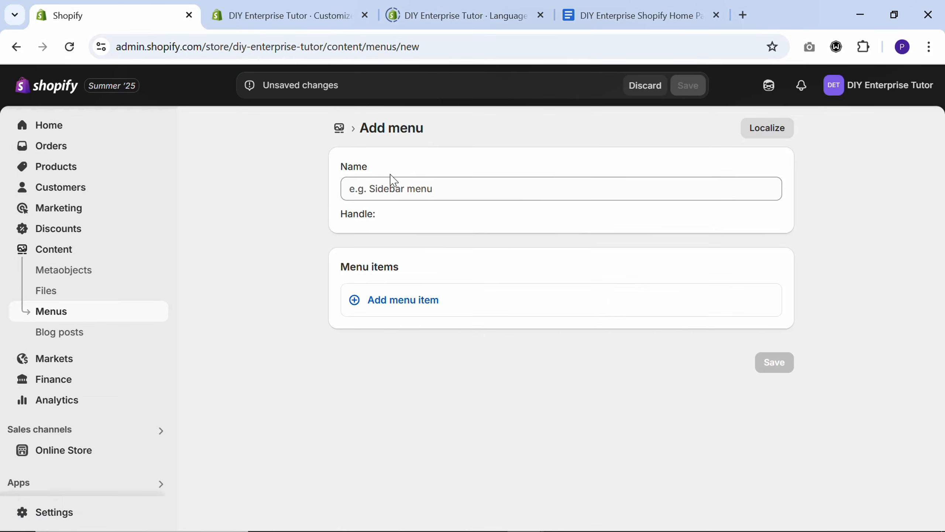
{"action": "left_click", "coordinate": [390, 188]}
{"action": "type", "text": "Quicklinks"}
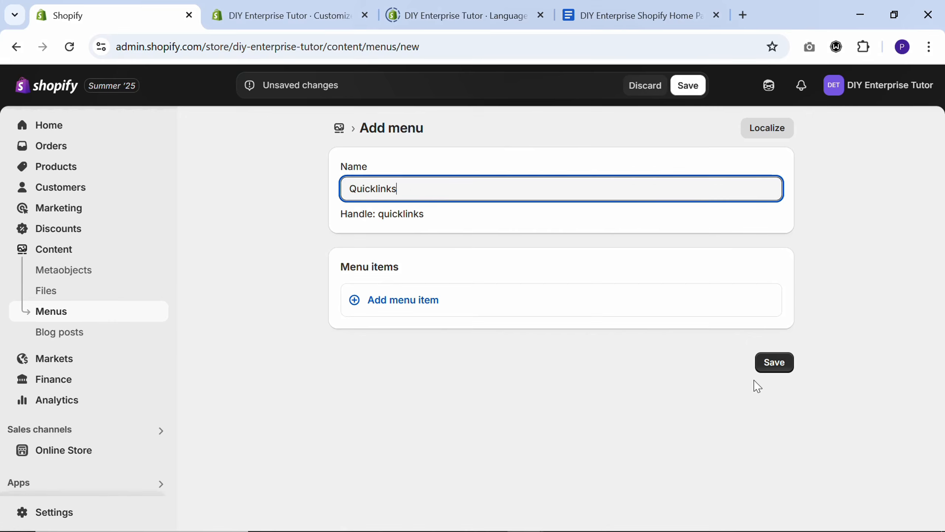
{"action": "left_click", "coordinate": [763, 367]}
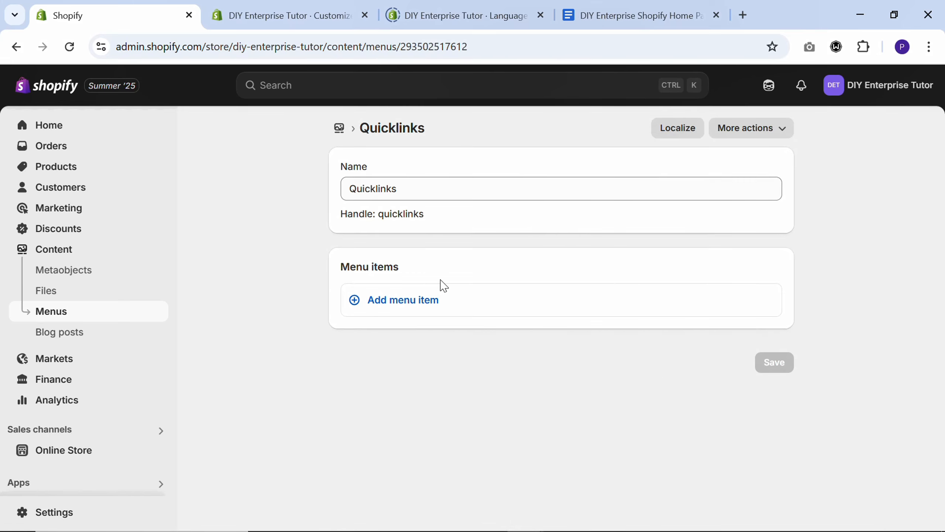
Add a first item to the Quicklinks menu that links to the store's Shipping page
{"action": "left_click", "coordinate": [402, 306]}
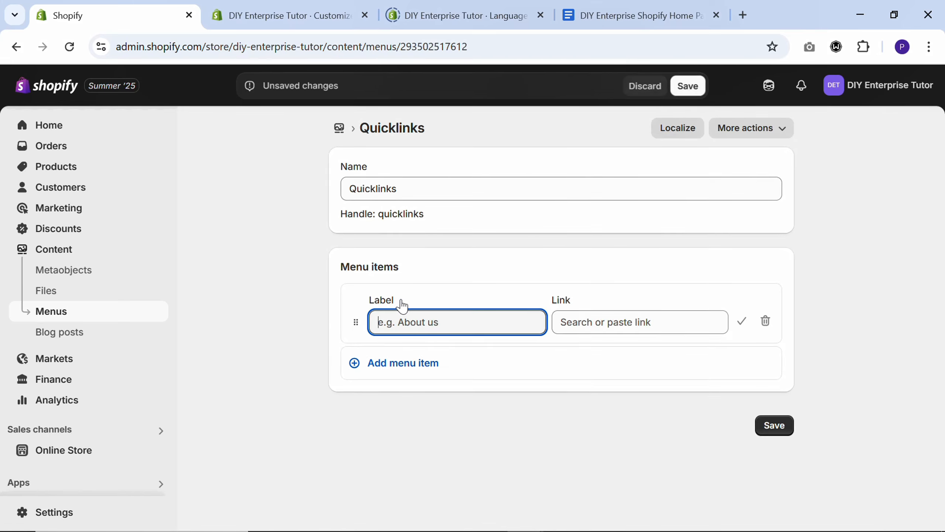
{"action": "left_click", "coordinate": [593, 322]}
{"action": "left_click", "coordinate": [619, 280]}
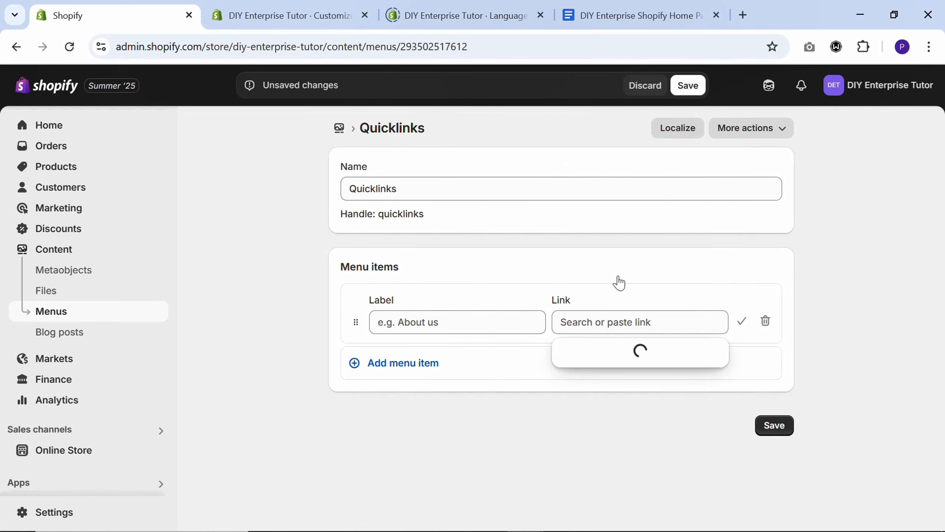
{"action": "scroll", "coordinate": [619, 242], "scroll_direction": "down", "scroll_amount": 1}
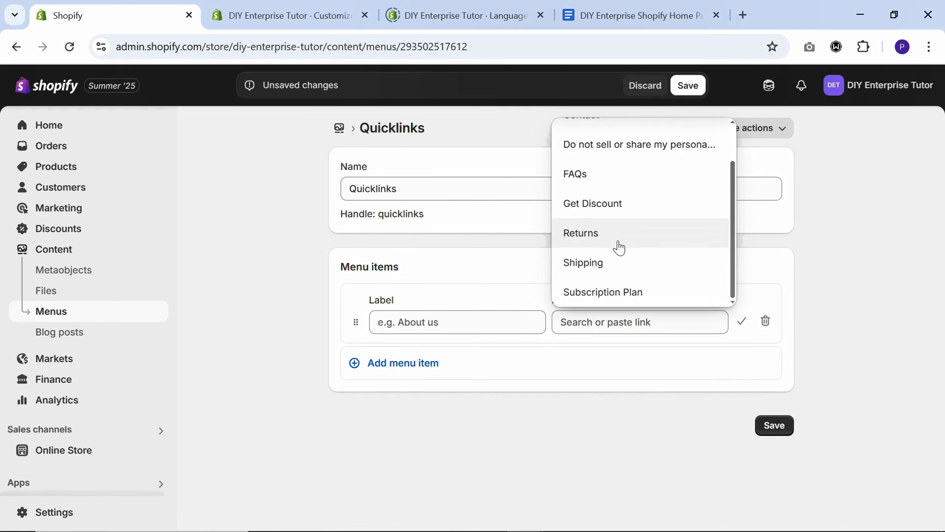
{"action": "left_click", "coordinate": [599, 274]}
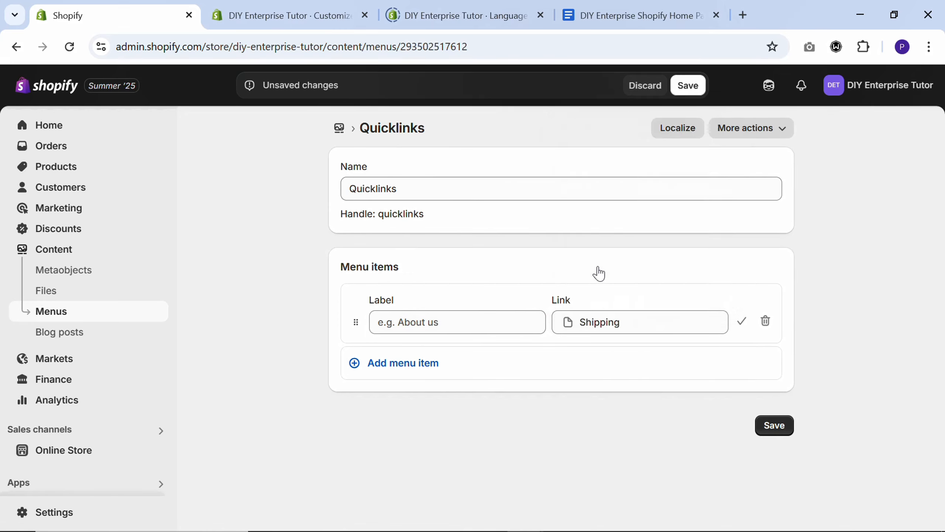
Add a second Quicklinks menu item that links to the Returns page
{"action": "left_click", "coordinate": [409, 371]}
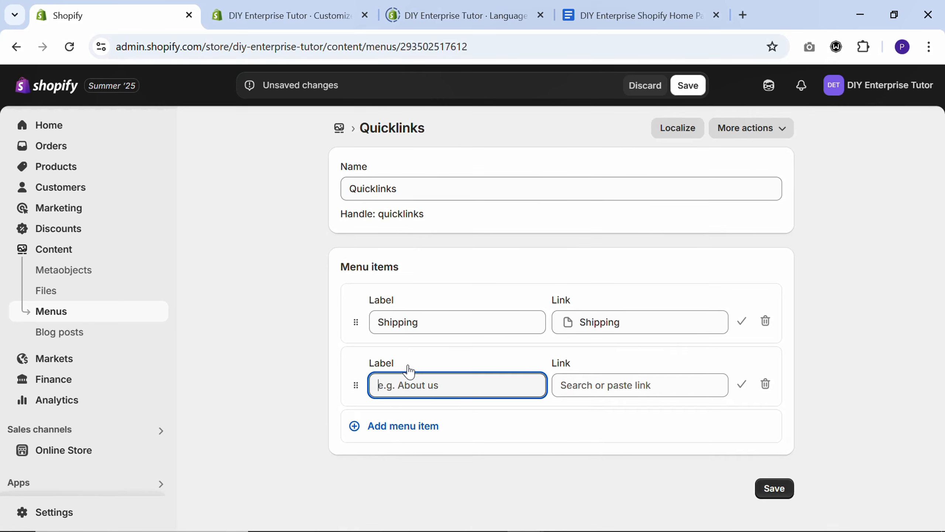
{"action": "left_click", "coordinate": [639, 386]}
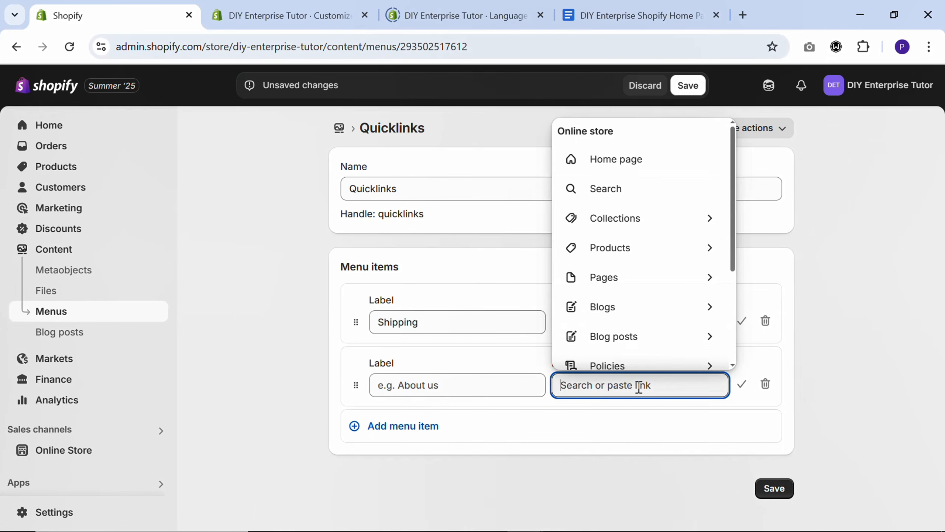
{"action": "left_click", "coordinate": [629, 287]}
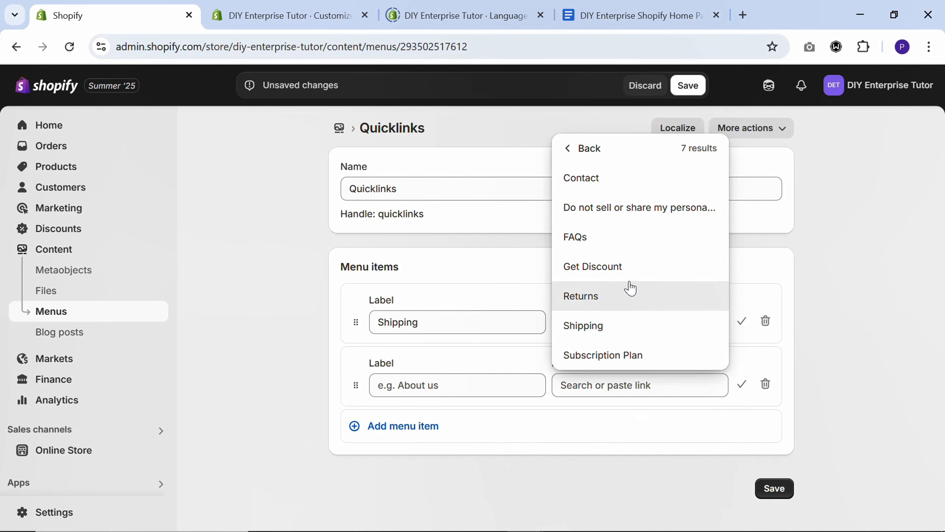
{"action": "left_click", "coordinate": [602, 304]}
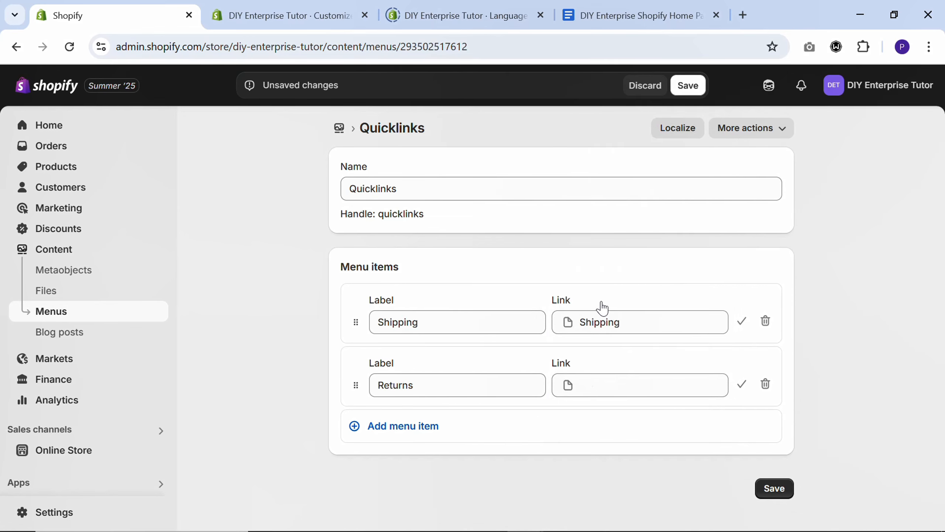
Add a third menu item linking to the FAQs page, and save the Quicklinks menu
{"action": "left_click", "coordinate": [422, 427]}
{"action": "left_click", "coordinate": [585, 449]}
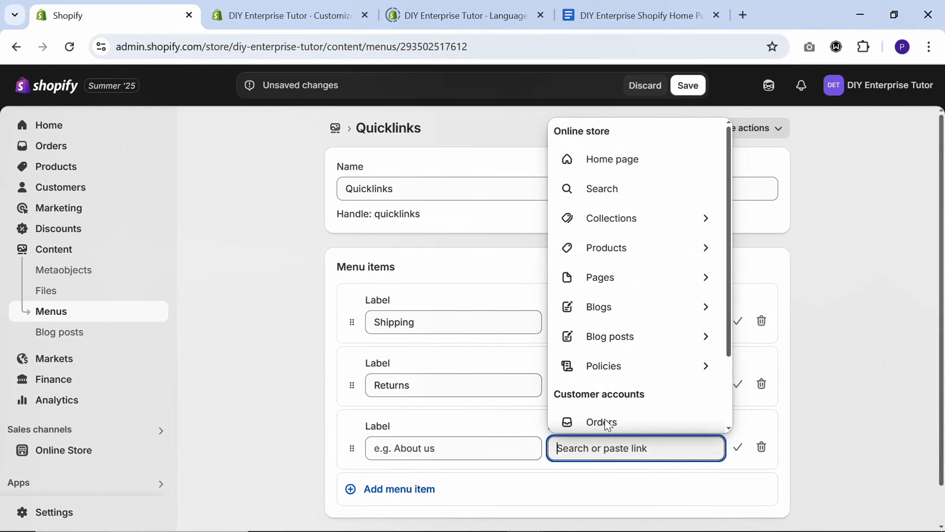
{"action": "left_click", "coordinate": [615, 284]}
{"action": "left_click", "coordinate": [609, 303]}
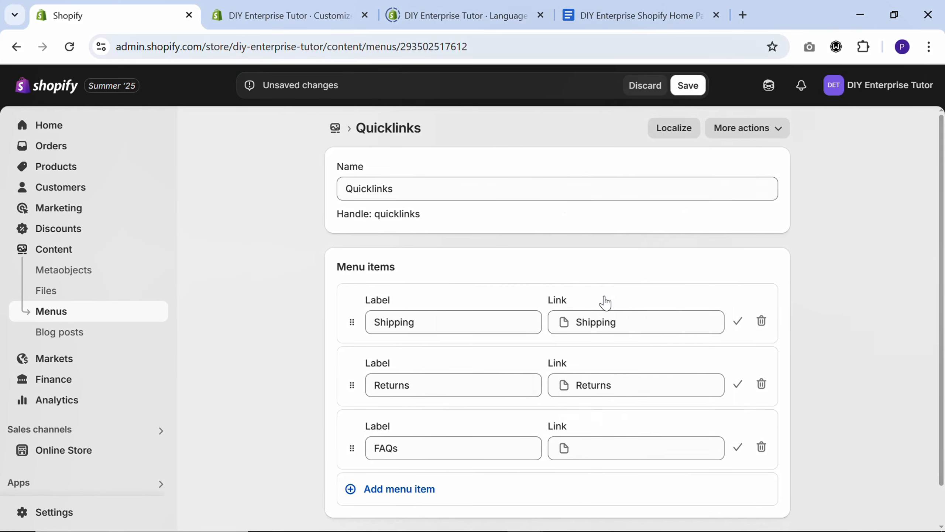
{"action": "left_click", "coordinate": [686, 89]}
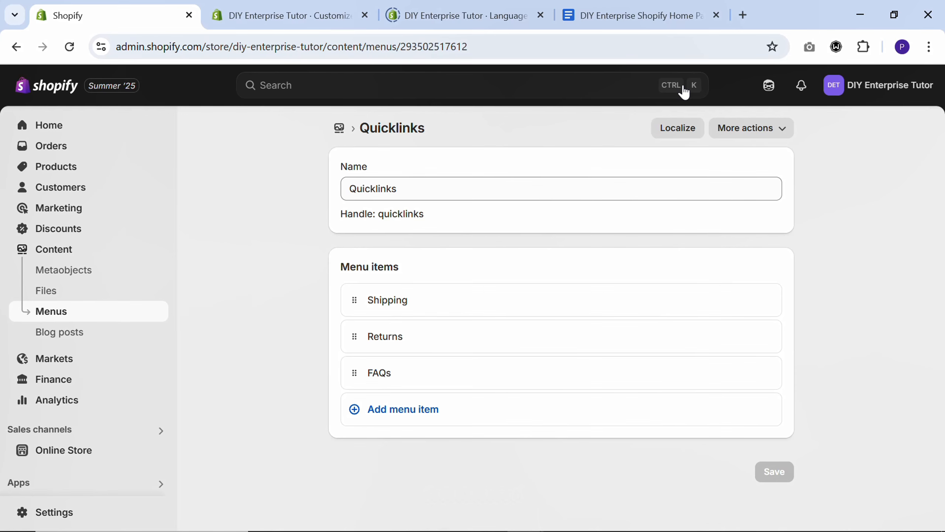
Return to the theme editor and assign the Quicklinks menu as the header's quicklinks menu
{"action": "left_click", "coordinate": [327, 9]}
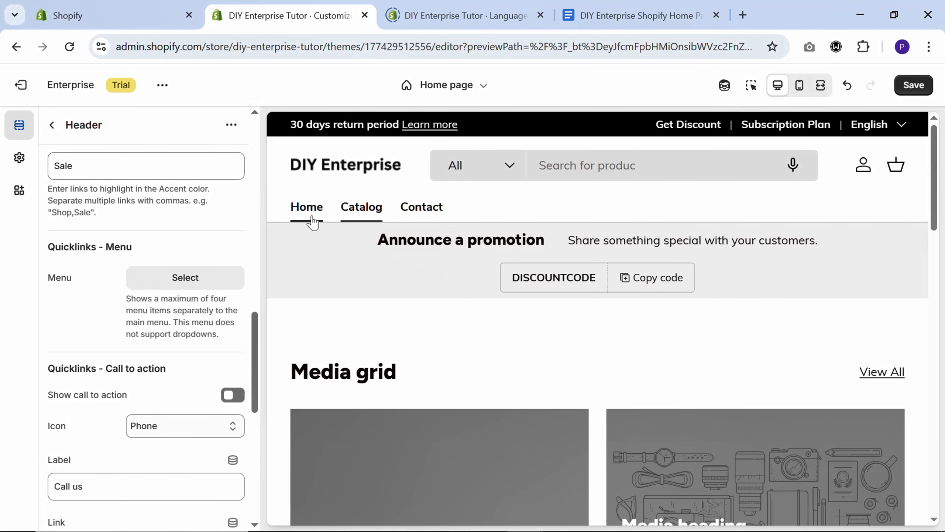
{"action": "left_click", "coordinate": [179, 283]}
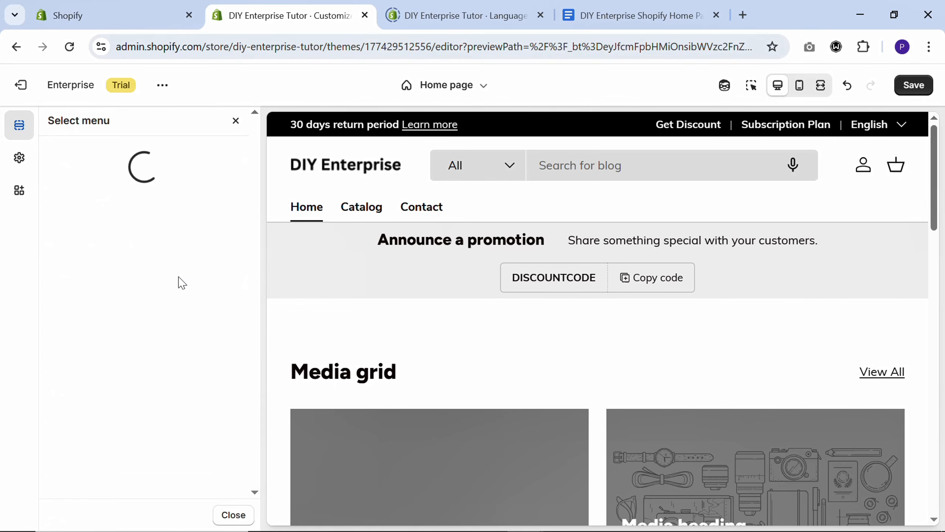
{"action": "left_click", "coordinate": [114, 385]}
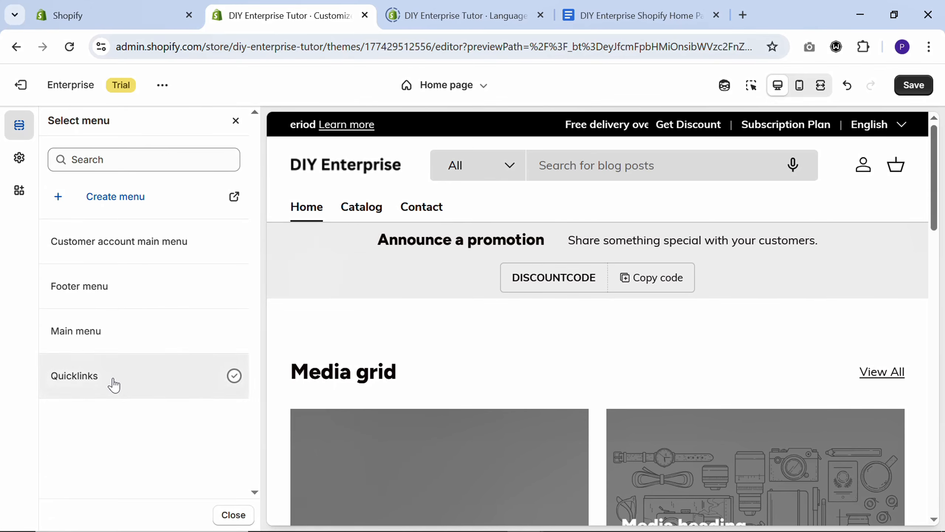
{"action": "left_click", "coordinate": [113, 385]}
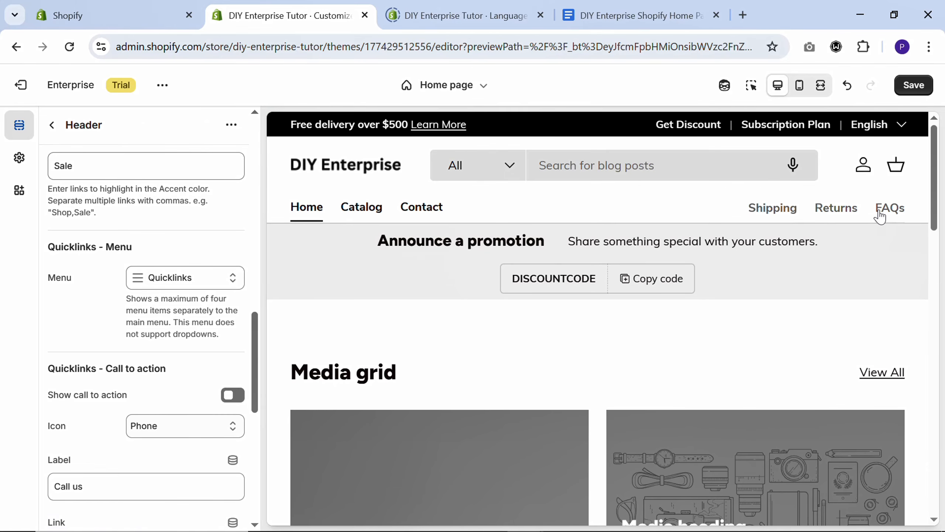
Set the header's quicklinks call to action to the Email icon and change its label to "Email"
{"action": "scroll", "coordinate": [51, 314], "scroll_direction": "down", "scroll_amount": 2}
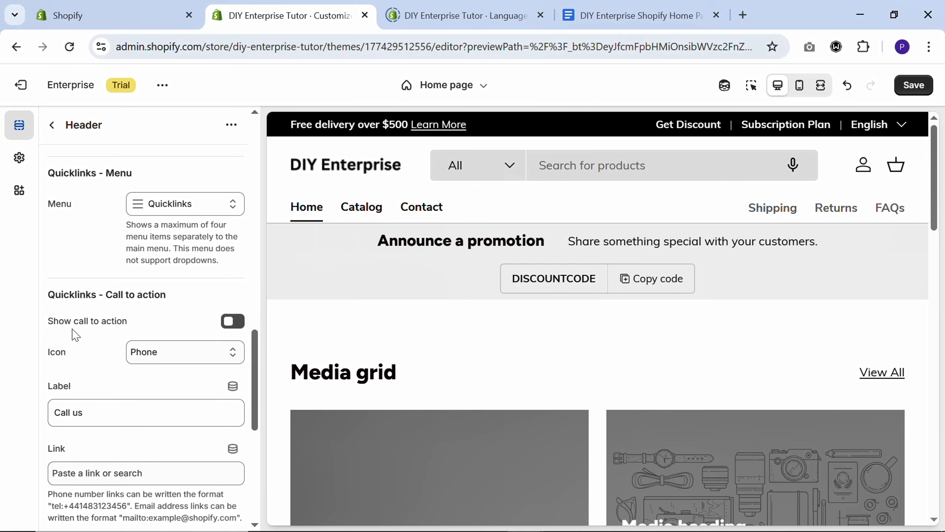
{"action": "left_click", "coordinate": [149, 354]}
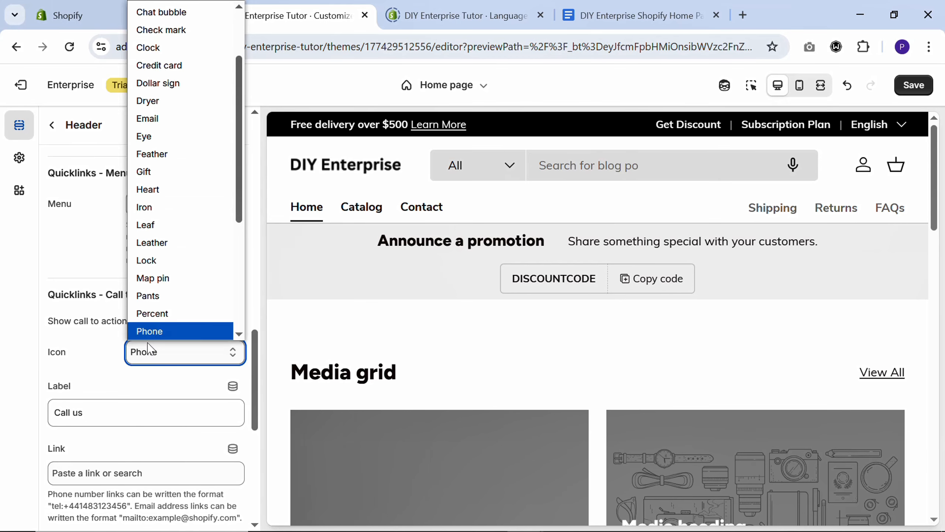
{"action": "left_click", "coordinate": [151, 133]}
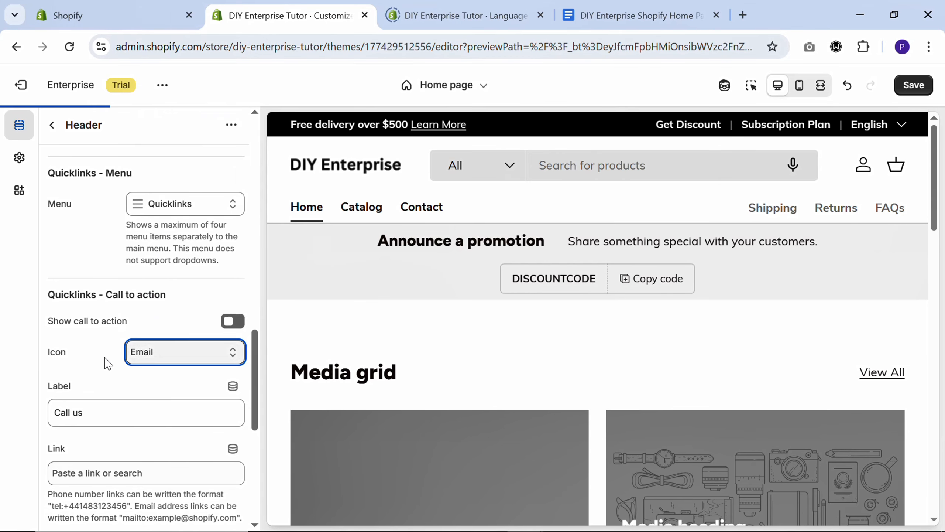
{"action": "left_click_drag", "start_coordinate": [114, 408], "coordinate": [36, 414]}
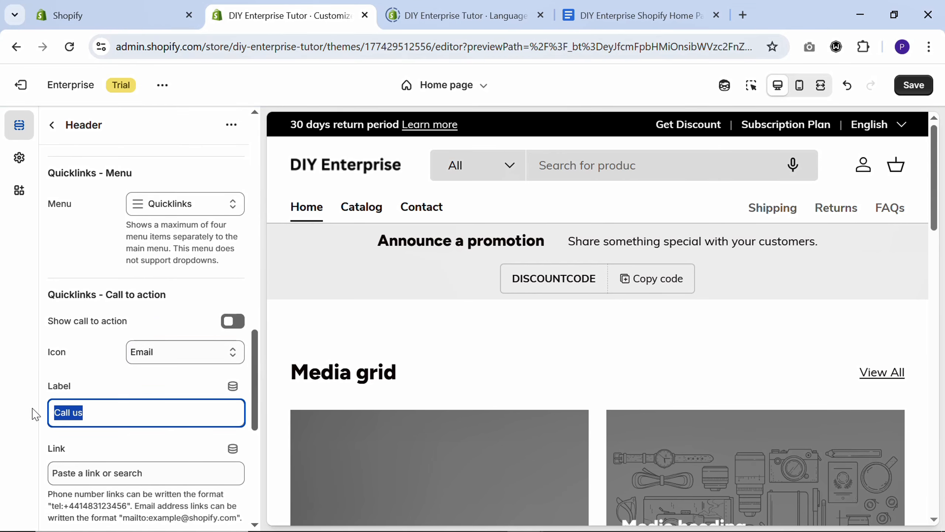
{"action": "type", "text": "Email"}
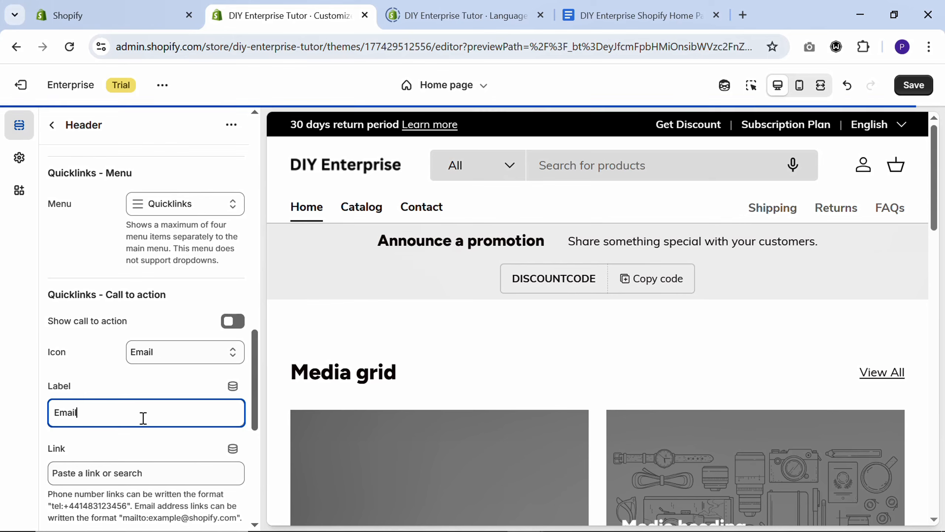
Link the quicklinks call to action to the store's contact e-mail address with a "mailto:" link, and enable showing the call to action
{"action": "scroll", "coordinate": [141, 418], "scroll_direction": "down", "scroll_amount": 2}
{"action": "left_click", "coordinate": [149, 401]}
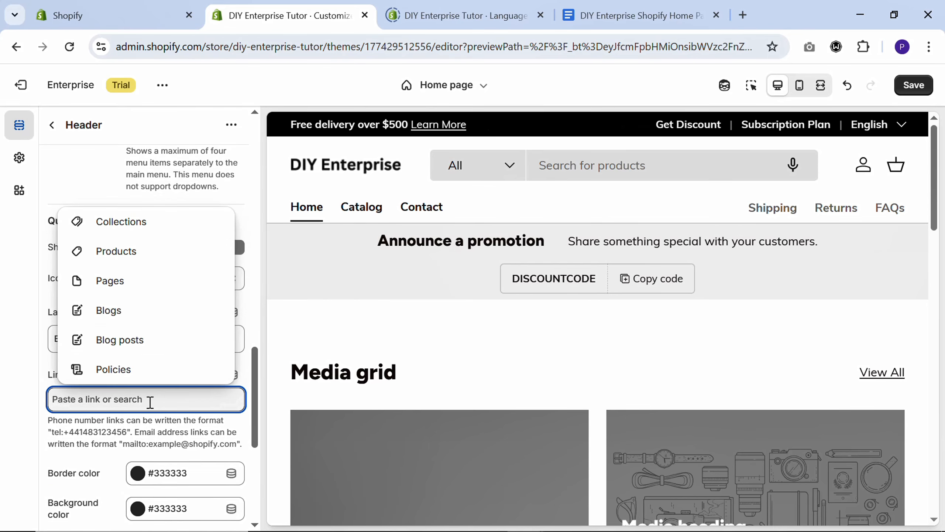
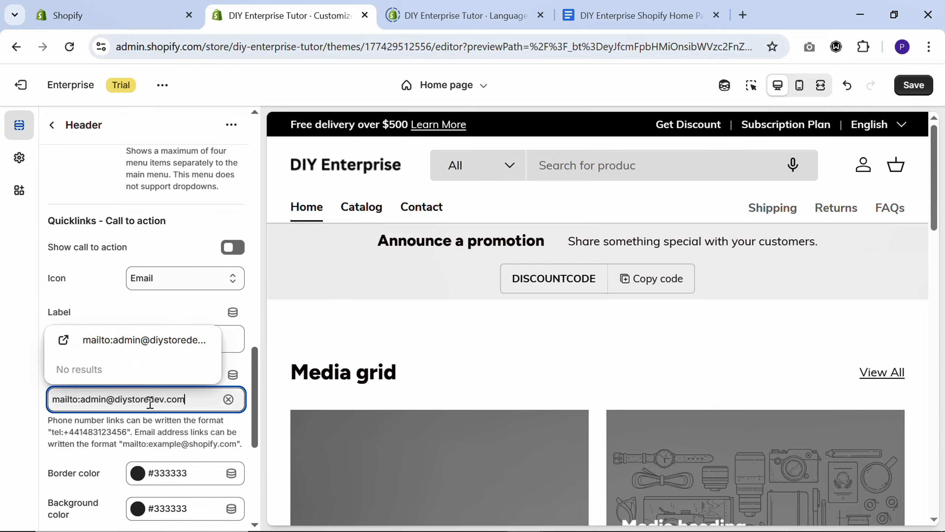
{"action": "left_click", "coordinate": [148, 346]}
{"action": "left_click", "coordinate": [231, 248]}
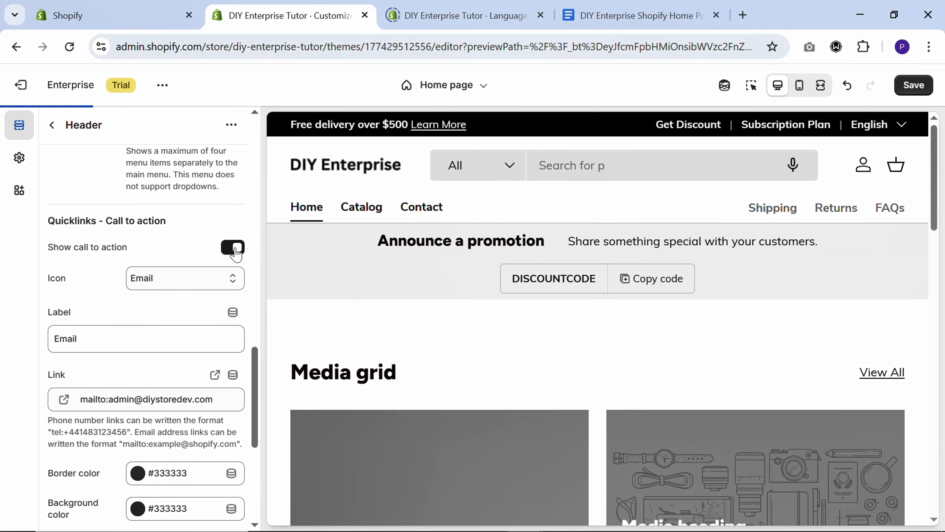
Expand the header's theme settings and change prompt text 1 to "Search for Lighting", taking the word from the home page texts document
{"action": "scroll", "coordinate": [67, 326], "scroll_direction": "down", "scroll_amount": 4}
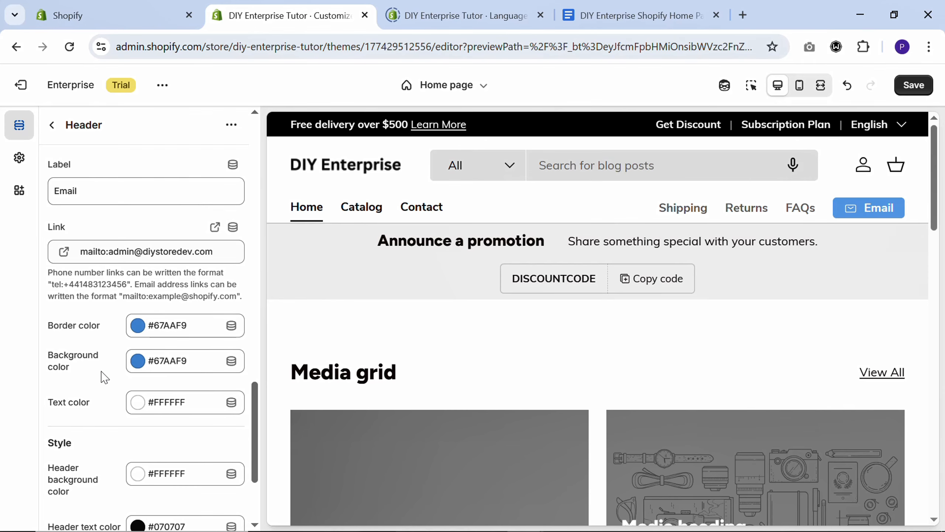
{"action": "scroll", "coordinate": [104, 377], "scroll_direction": "down", "scroll_amount": 4}
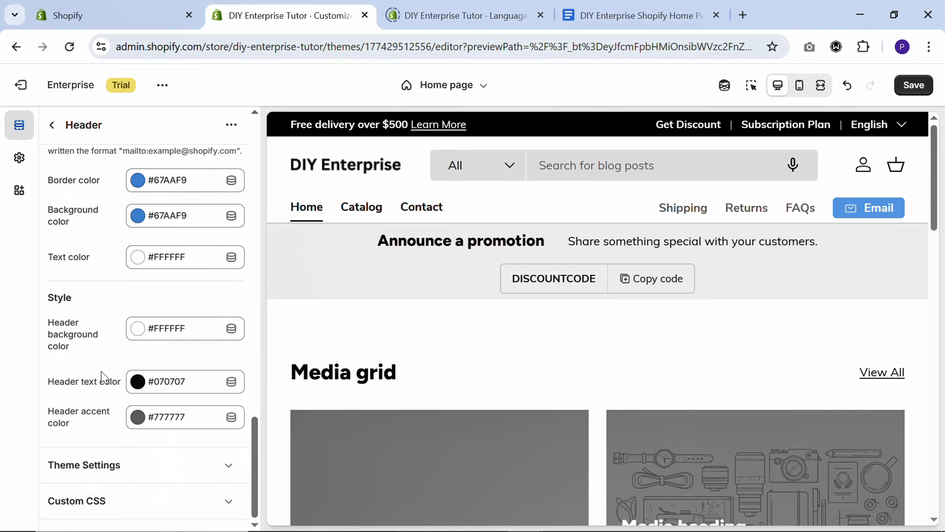
{"action": "left_click", "coordinate": [100, 466]}
{"action": "scroll", "coordinate": [95, 447], "scroll_direction": "down", "scroll_amount": 6}
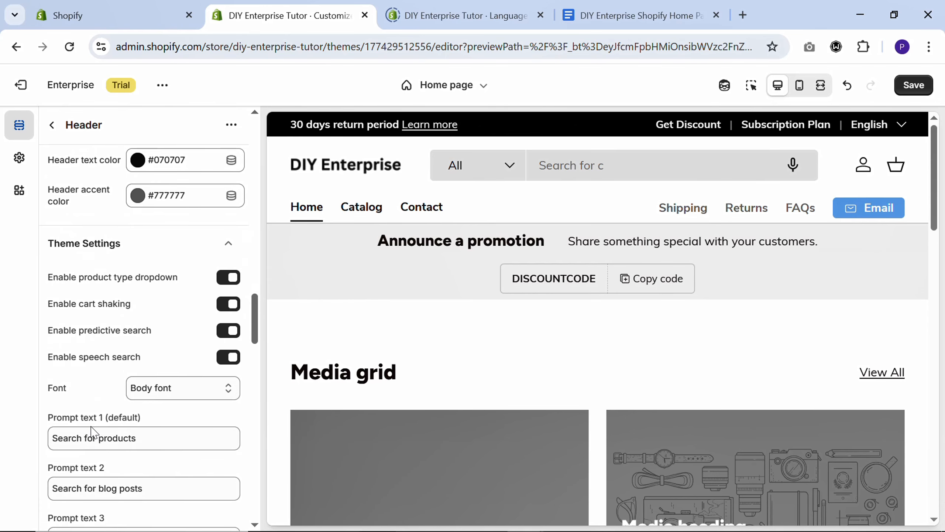
{"action": "scroll", "coordinate": [91, 432], "scroll_direction": "down", "scroll_amount": 6}
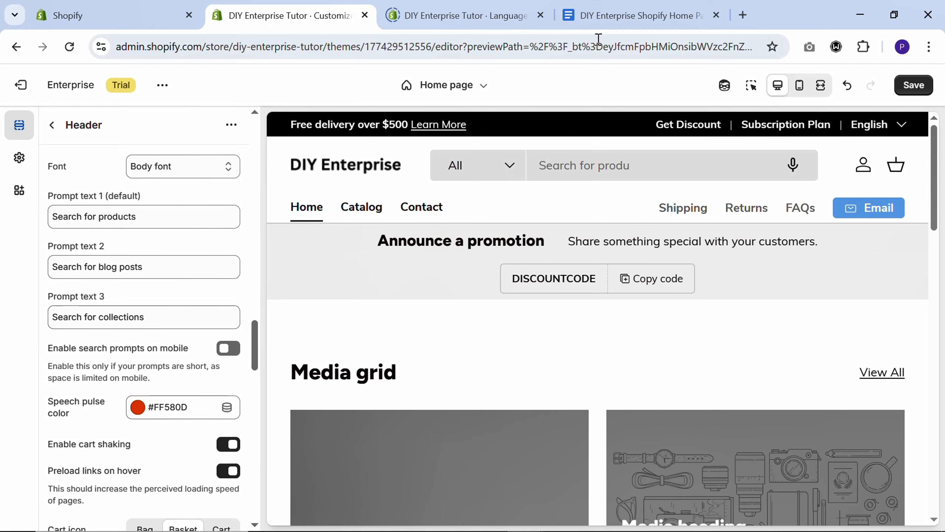
{"action": "left_click", "coordinate": [661, 15]}
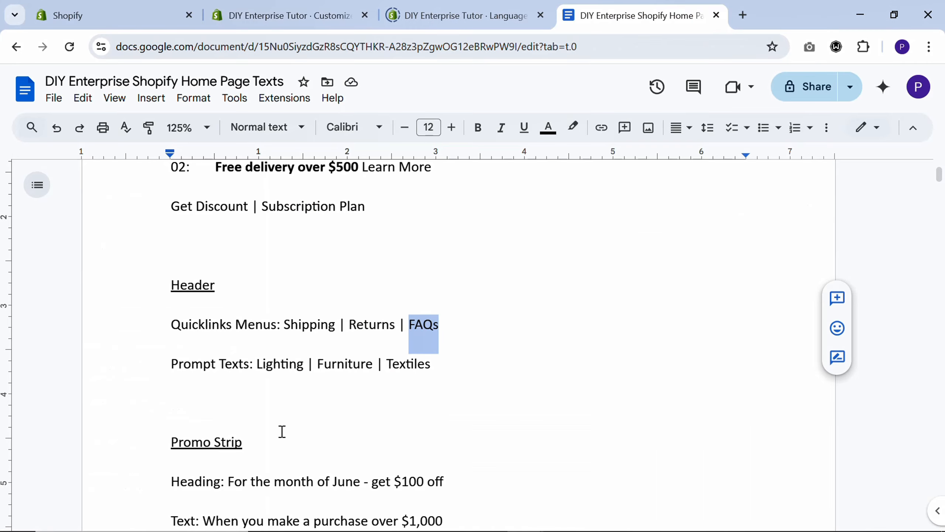
{"action": "double_click", "coordinate": [278, 371]}
{"action": "key", "text": "ctrl+c"}
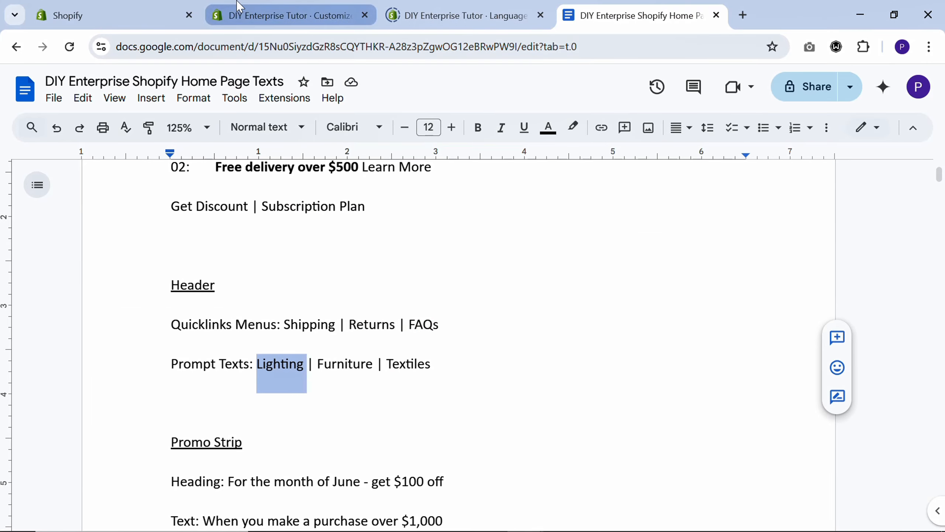
{"action": "left_click", "coordinate": [428, 15]}
{"action": "left_click", "coordinate": [294, 15]}
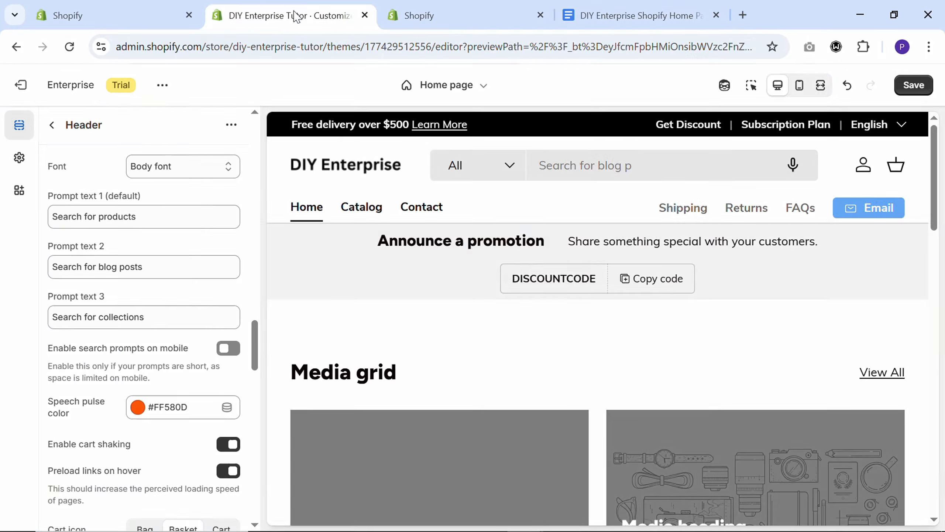
{"action": "double_click", "coordinate": [134, 218]}
{"action": "key", "text": "ctrl+v"}
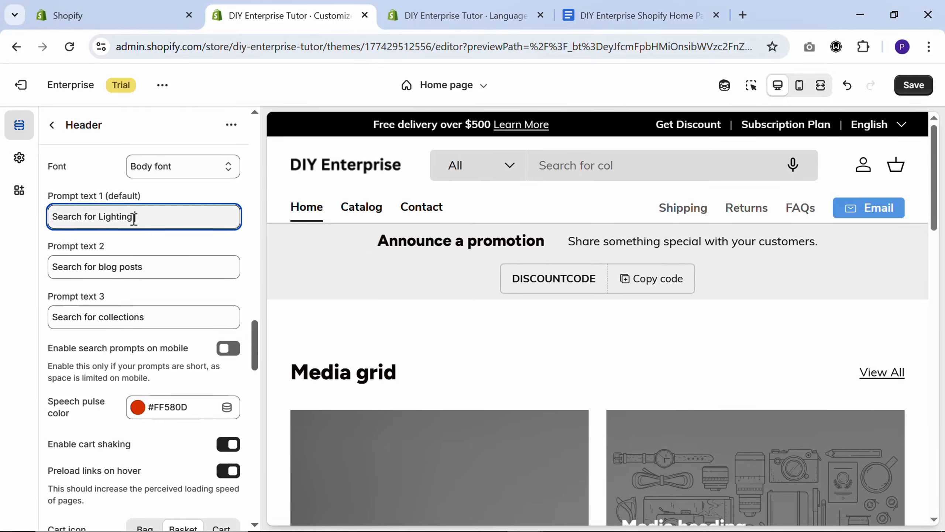
{"action": "key", "text": "ctrl+s"}
Copy "Furniture" from the home page texts document and change prompt text 2 to "Search for Furniture" in the theme editor
{"action": "left_click", "coordinate": [641, 15]}
{"action": "left_click", "coordinate": [355, 364]}
{"action": "double_click", "coordinate": [356, 365]}
{"action": "key", "text": "ctrl+c"}
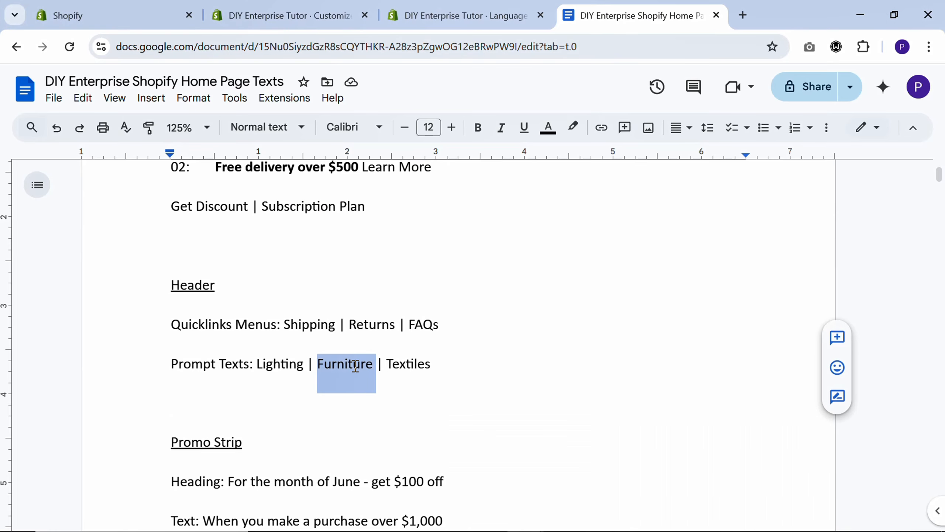
{"action": "left_click", "coordinate": [249, 11]}
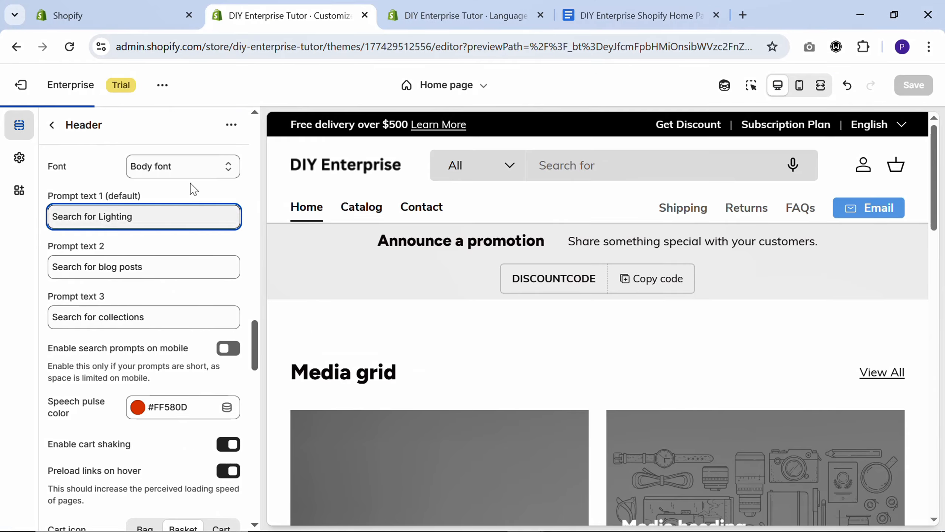
{"action": "left_click_drag", "start_coordinate": [98, 266], "coordinate": [160, 272]}
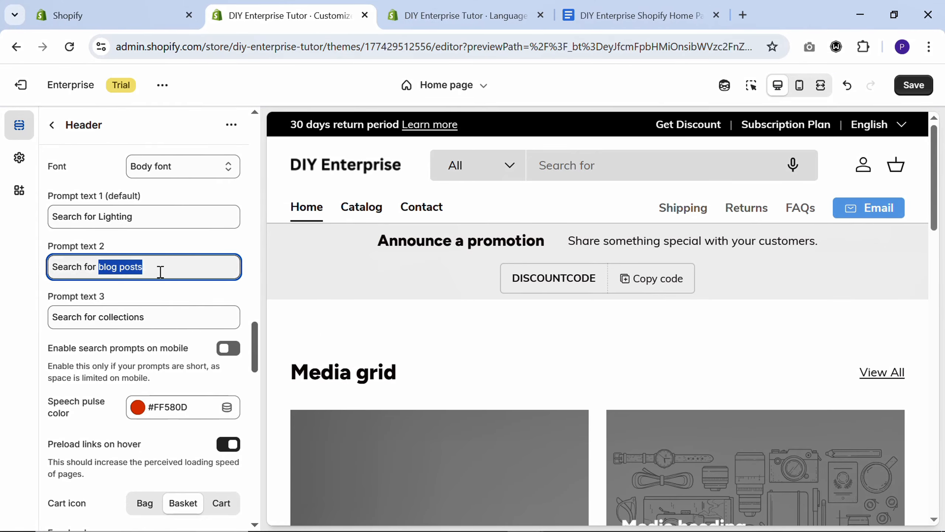
{"action": "key", "text": "ctrl+v"}
Copy "Textiles" from the home page texts document and change prompt text 3 to "Search for Textiles" in the theme editor
{"action": "left_click", "coordinate": [596, 15]}
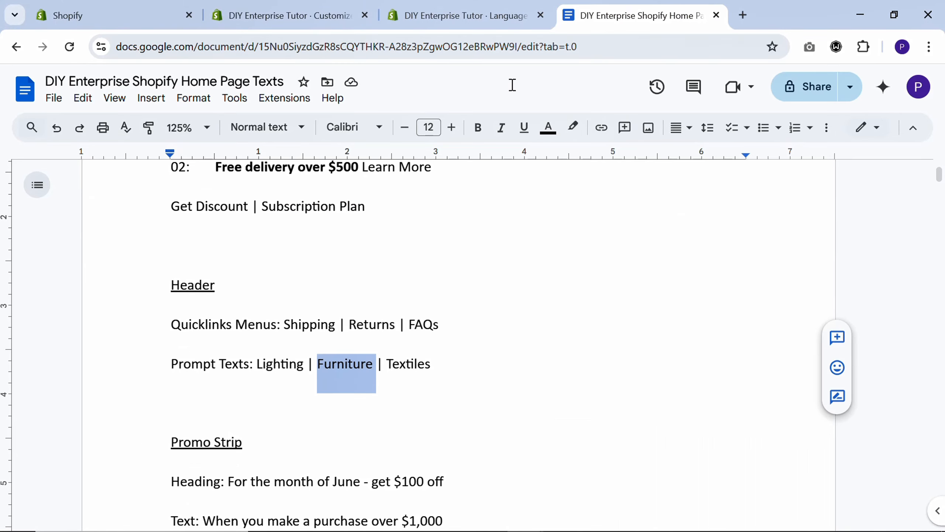
{"action": "double_click", "coordinate": [417, 362]}
{"action": "key", "text": "ctrl+c"}
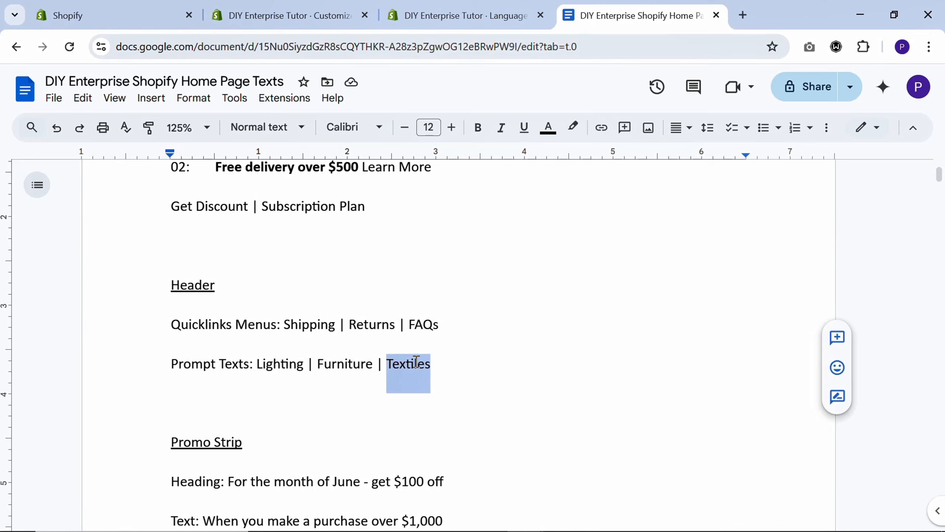
{"action": "left_click", "coordinate": [290, 15]}
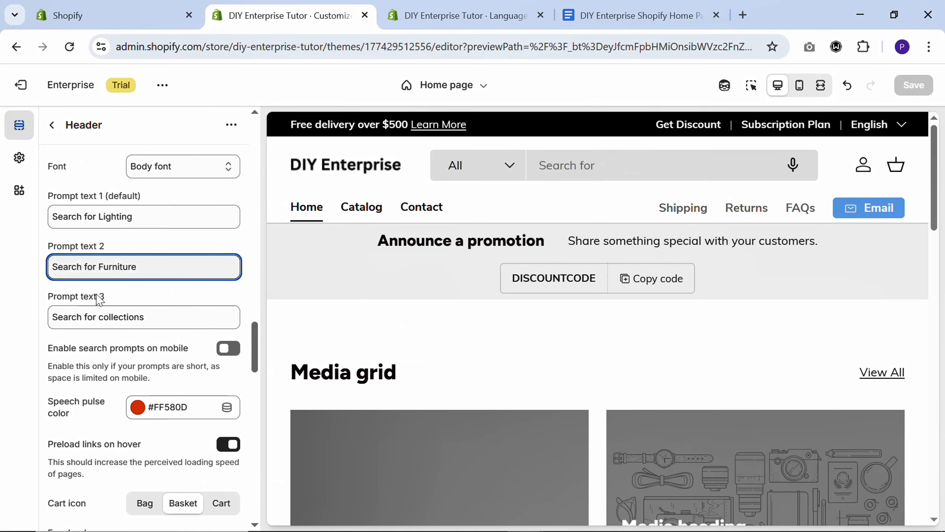
{"action": "double_click", "coordinate": [134, 317]}
{"action": "key", "text": "ctrl+v"}
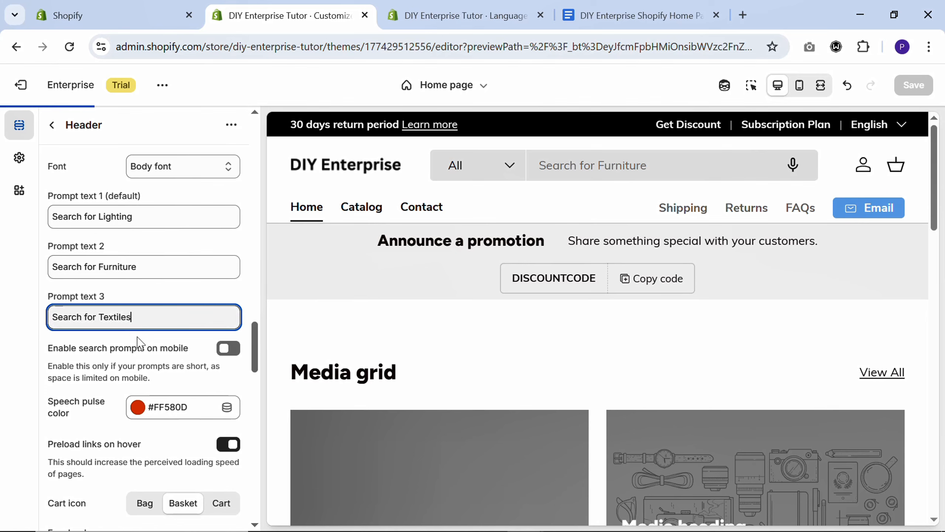
Enable search prompts on mobile, set the cart icon to Cart, and save the theme changes
{"action": "left_click", "coordinate": [224, 349]}
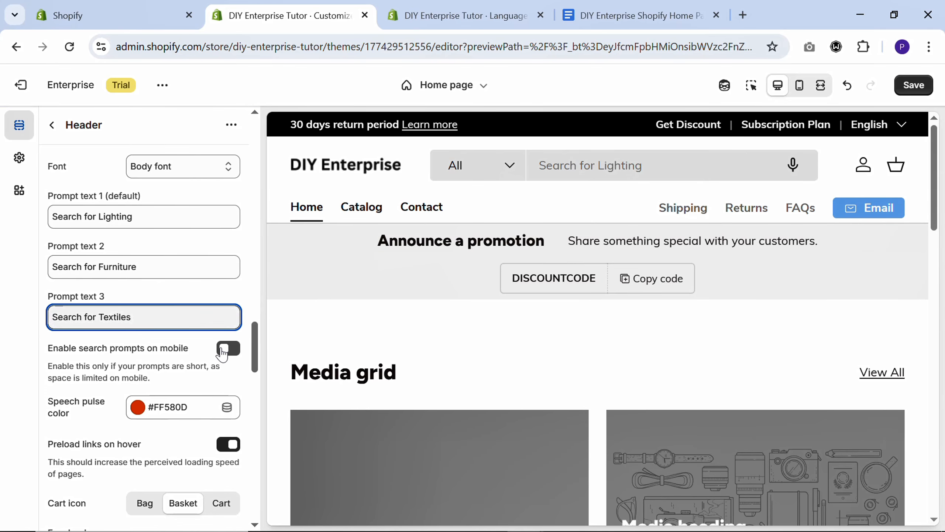
{"action": "scroll", "coordinate": [193, 358], "scroll_direction": "down", "scroll_amount": 2}
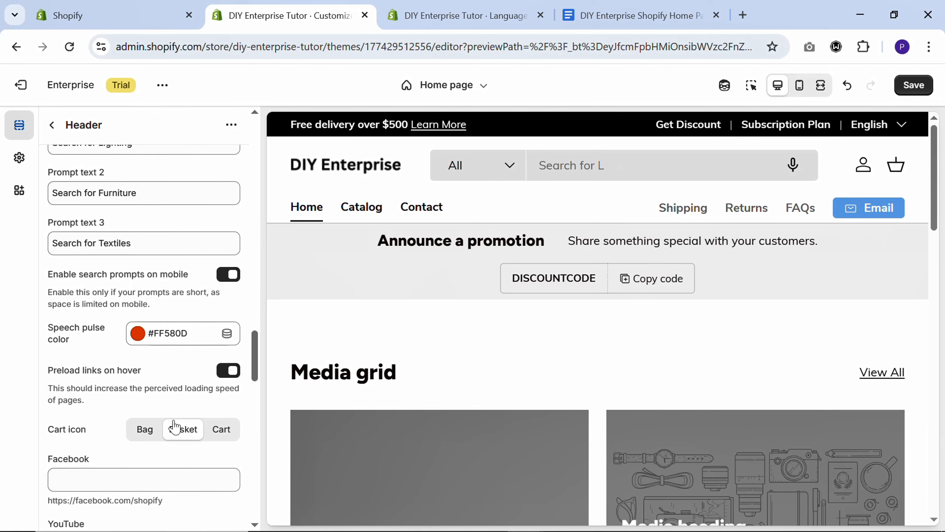
{"action": "left_click", "coordinate": [215, 434]}
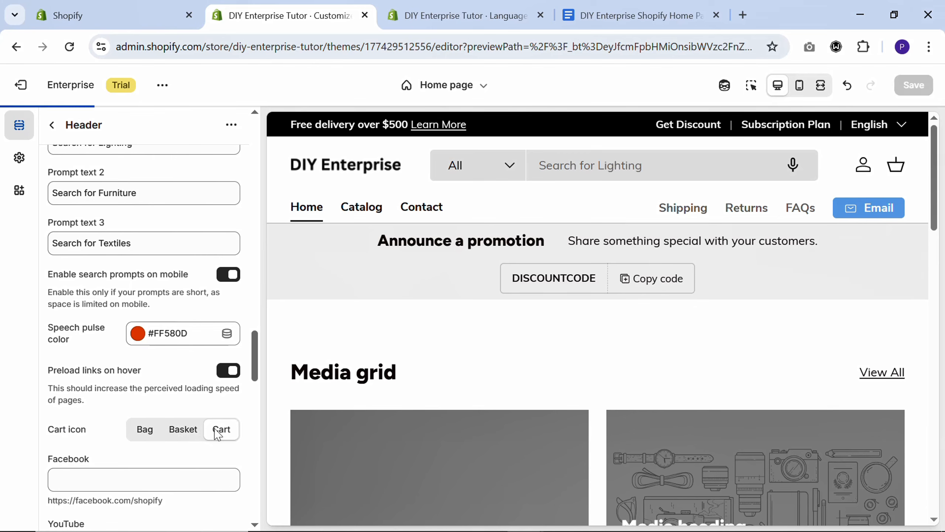
{"action": "left_click", "coordinate": [914, 85]}
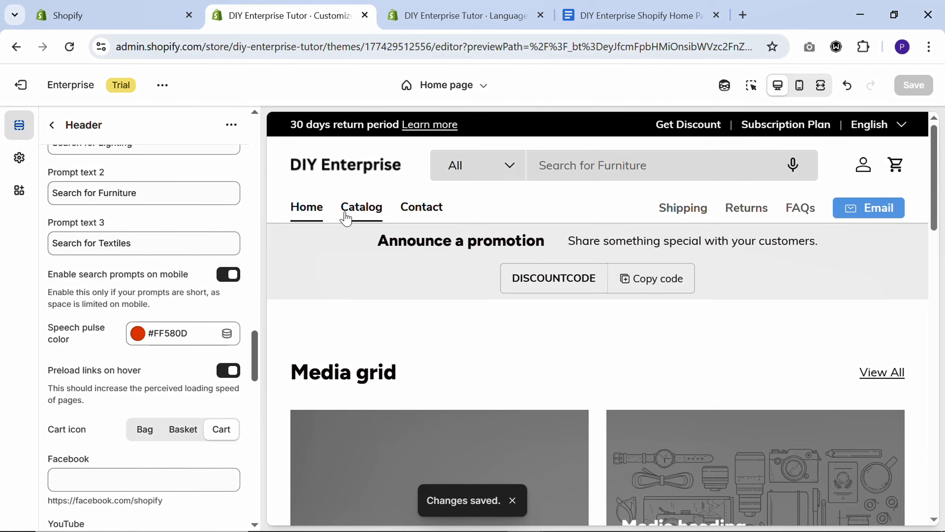
Switch to the Shopify admin and delete the Home page collection from the product collections
{"action": "scroll", "coordinate": [152, 209], "scroll_direction": "up", "scroll_amount": 10}
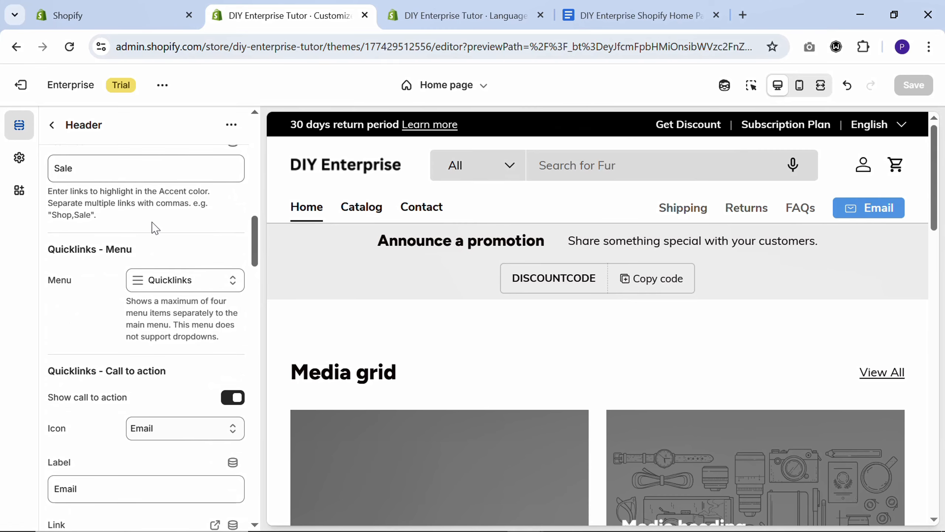
{"action": "left_click", "coordinate": [105, 16]}
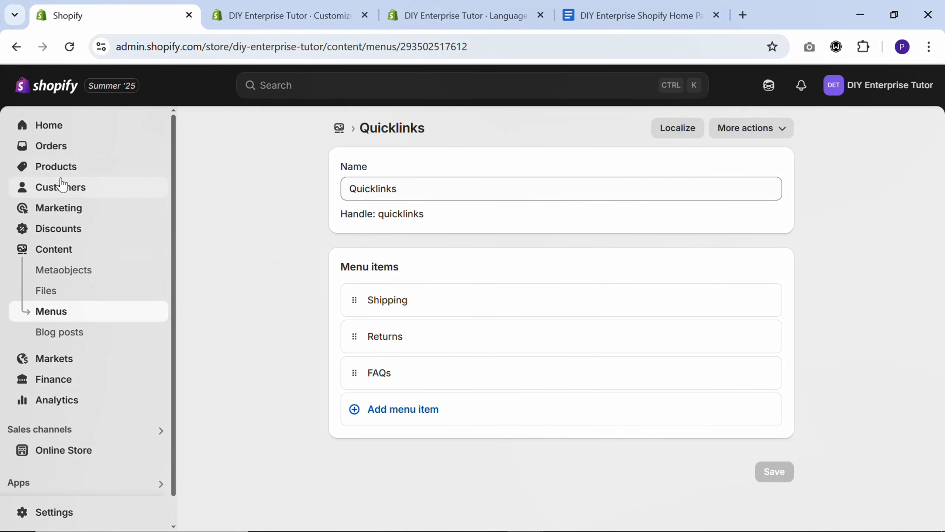
{"action": "left_click", "coordinate": [59, 169]}
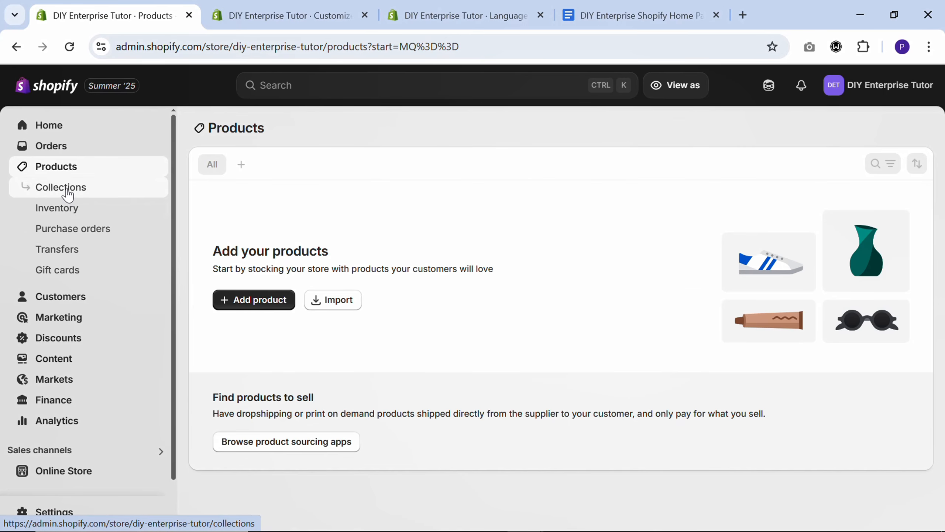
{"action": "left_click", "coordinate": [66, 191]}
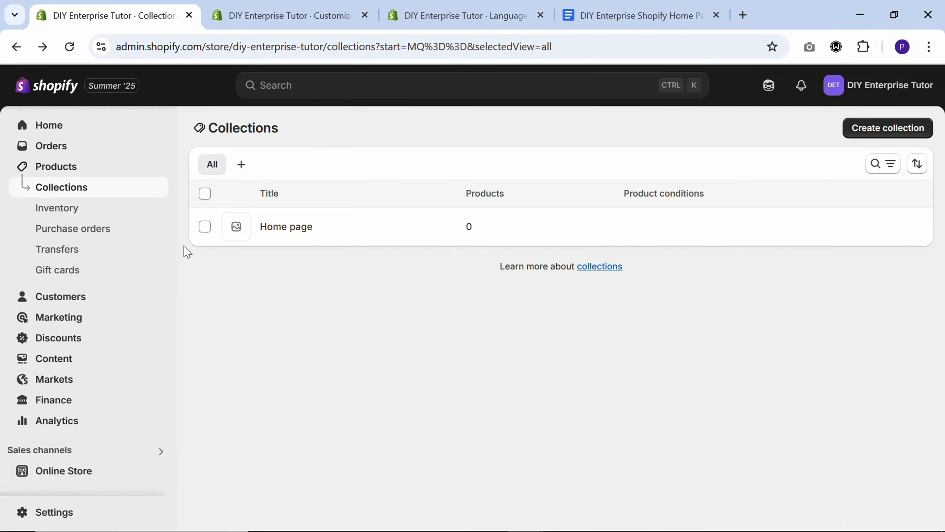
{"action": "left_click", "coordinate": [205, 227]}
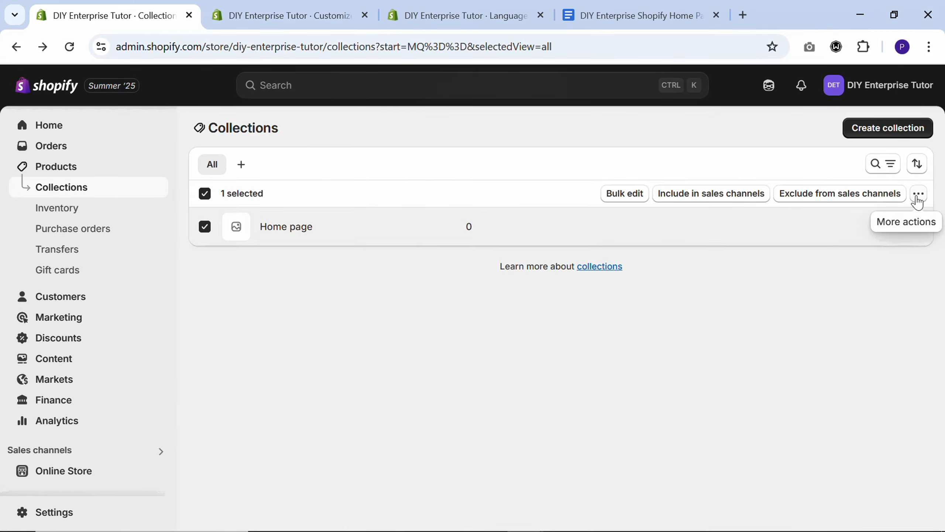
{"action": "left_click", "coordinate": [919, 193]}
{"action": "left_click", "coordinate": [842, 226]}
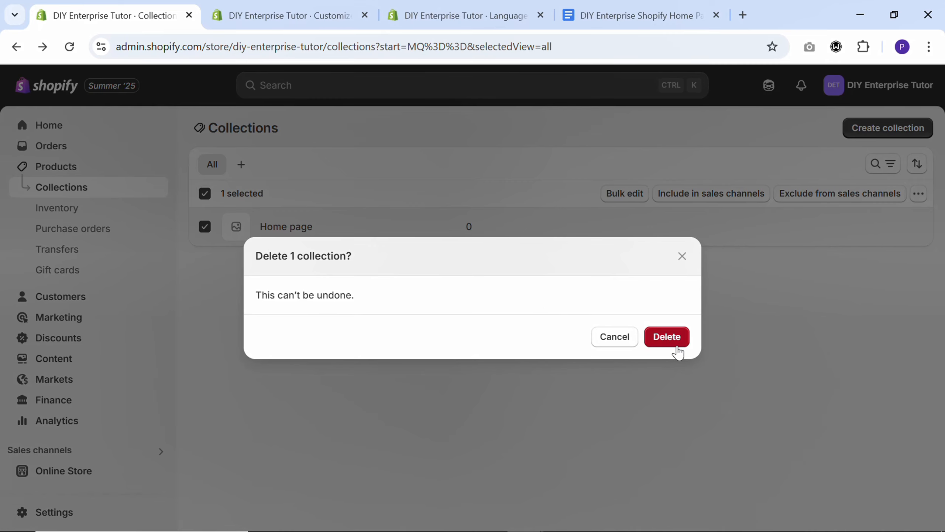
{"action": "left_click", "coordinate": [672, 341]}
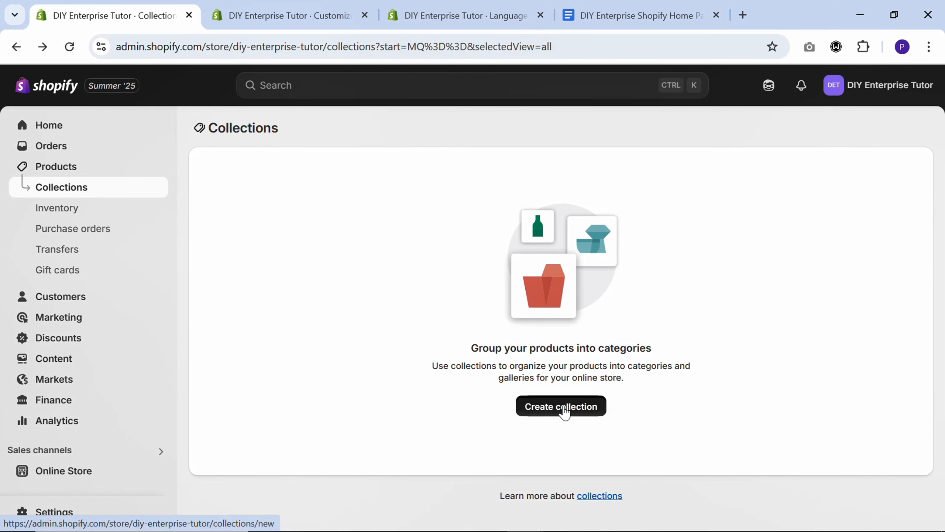
Start a new collection and title it "Accessories", copying the name from the DIY Enterprise Shopify Collections document
{"action": "left_click", "coordinate": [564, 407]}
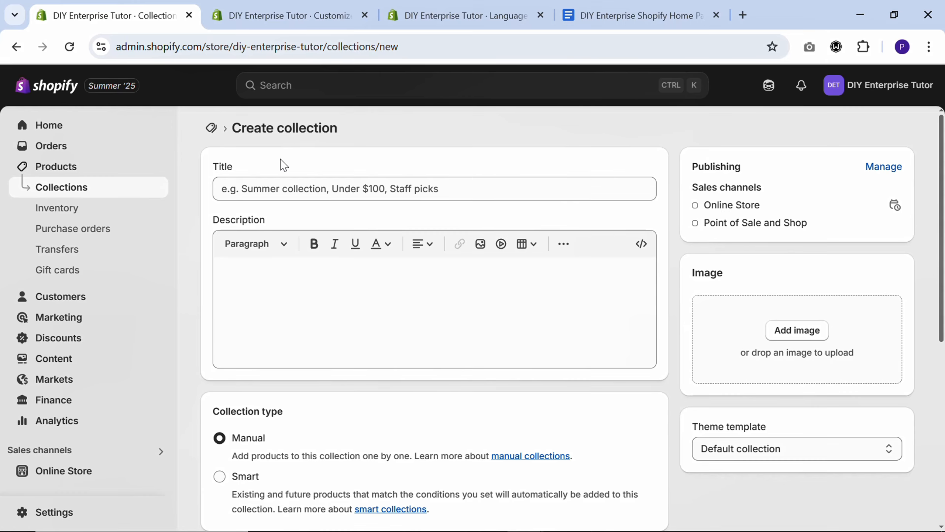
{"action": "left_click", "coordinate": [743, 15]}
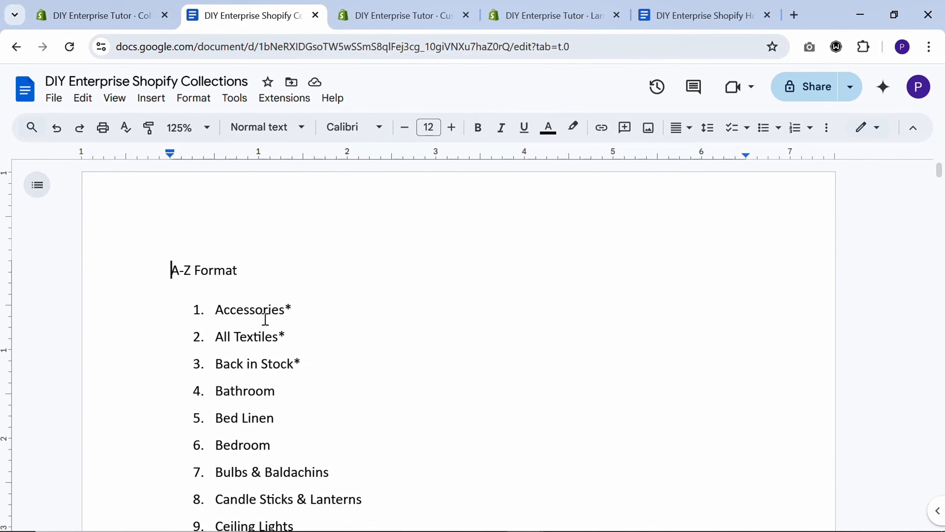
{"action": "scroll", "coordinate": [265, 320], "scroll_direction": "down", "scroll_amount": 20}
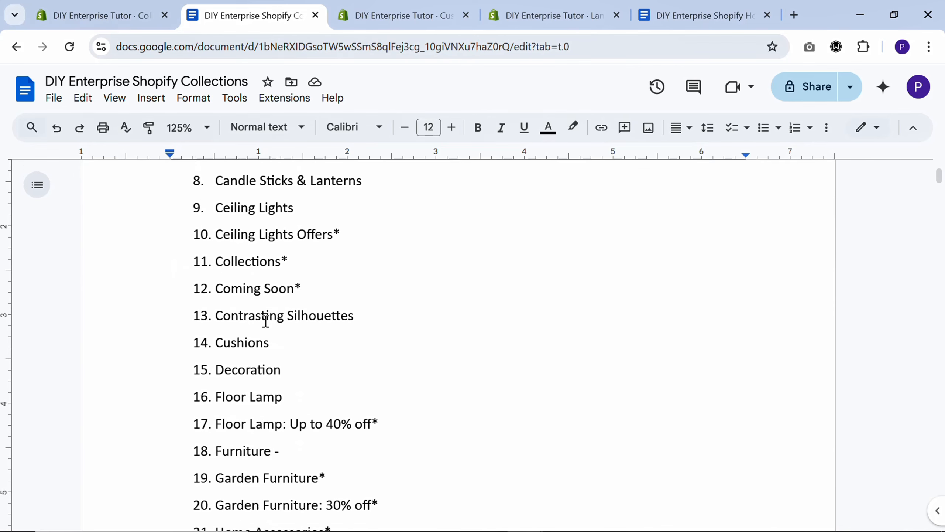
{"action": "scroll", "coordinate": [266, 321], "scroll_direction": "down", "scroll_amount": 10}
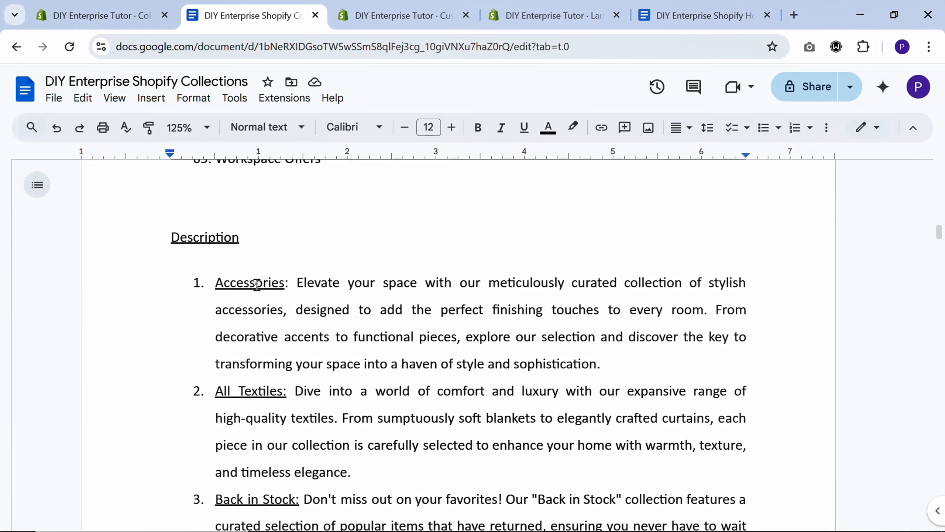
{"action": "double_click", "coordinate": [259, 283]}
{"action": "left_click_drag", "start_coordinate": [297, 282], "coordinate": [407, 361]}
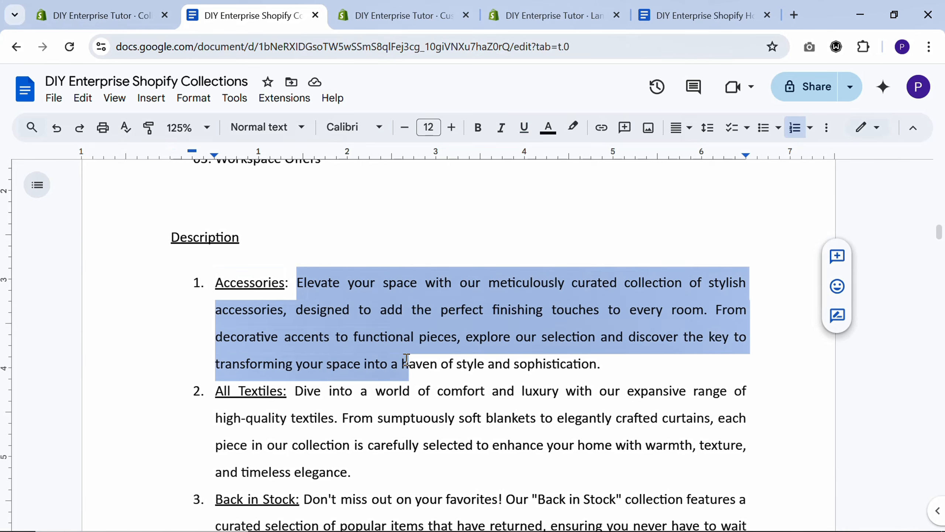
{"action": "double_click", "coordinate": [253, 283]}
{"action": "key", "text": "ctrl+c"}
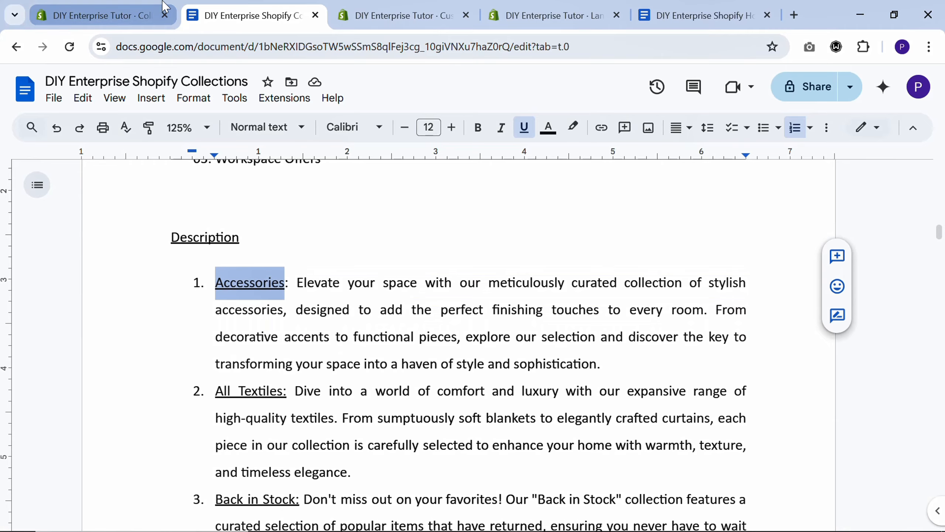
{"action": "left_click", "coordinate": [127, 16]}
{"action": "left_click", "coordinate": [310, 191]}
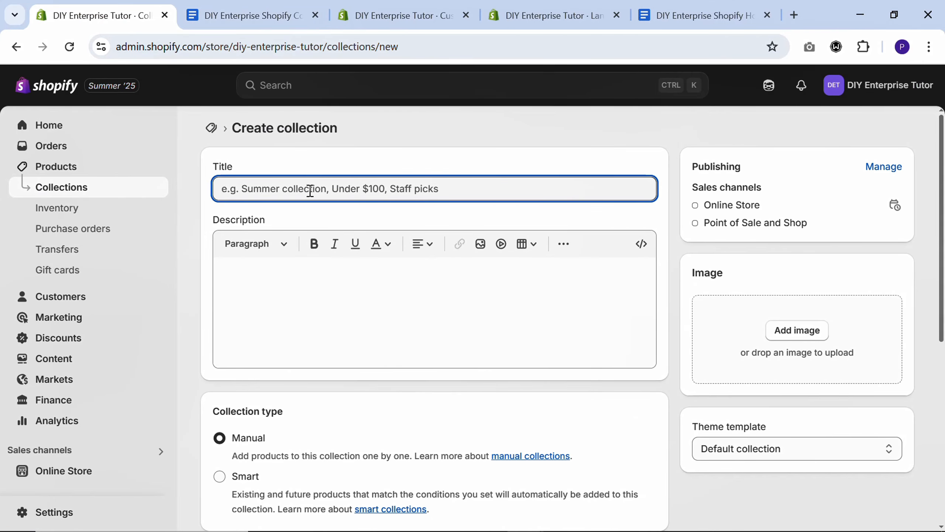
{"action": "key", "text": "ctrl+v"}
Copy the Accessories description paragraph from the collections document into the new collection's description
{"action": "key", "text": "ctrl+Tab"}
{"action": "left_click_drag", "start_coordinate": [299, 287], "coordinate": [603, 361]}
{"action": "key", "text": "ctrl+c"}
{"action": "key", "text": "ctrl+shift+Tab"}
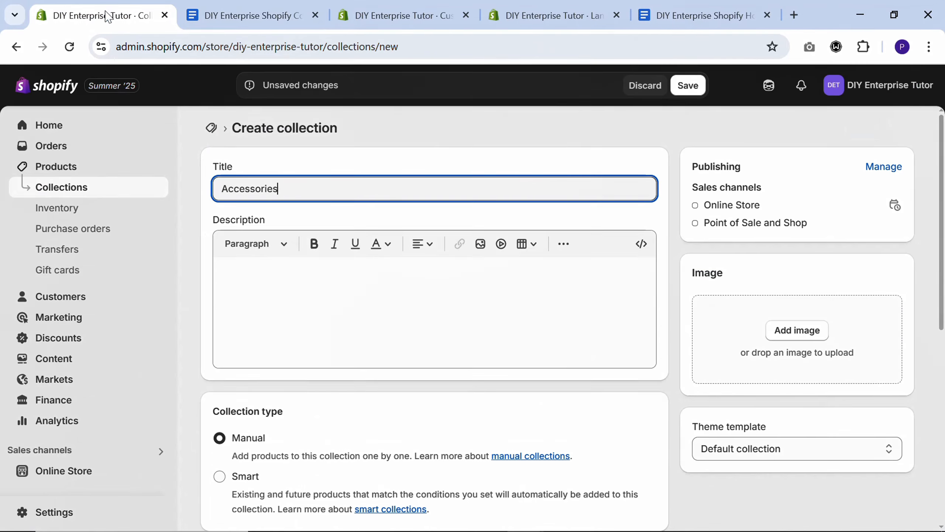
{"action": "left_click", "coordinate": [313, 300]}
{"action": "key", "text": "ctrl+v"}
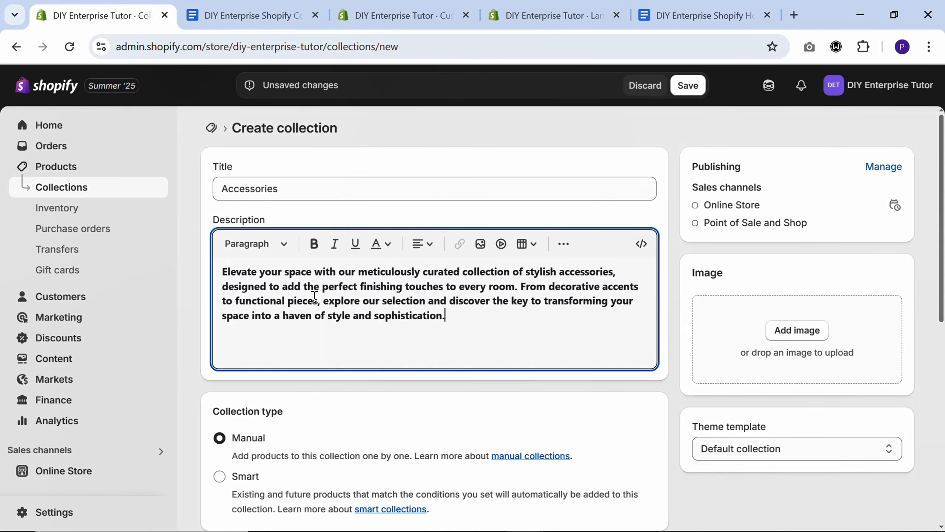
Remove the bold formatting from the entire Accessories collection description
{"action": "key", "text": "ctrl+a"}
{"action": "key", "text": "ctrl+b"}
{"action": "key", "text": "Right"}
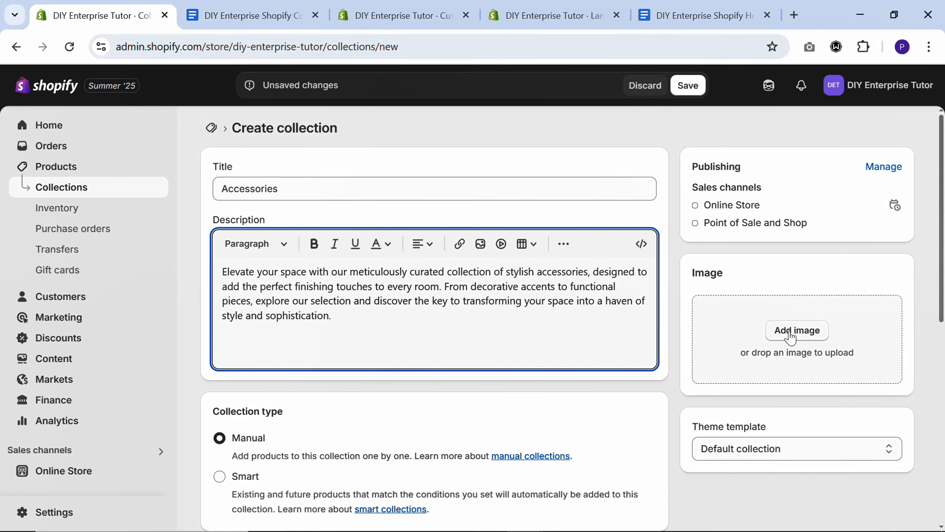
Upload the Accessories picture from the DIY Enterprise Shopify Collections folder as the collection image and save the collection
{"action": "left_click", "coordinate": [789, 334]}
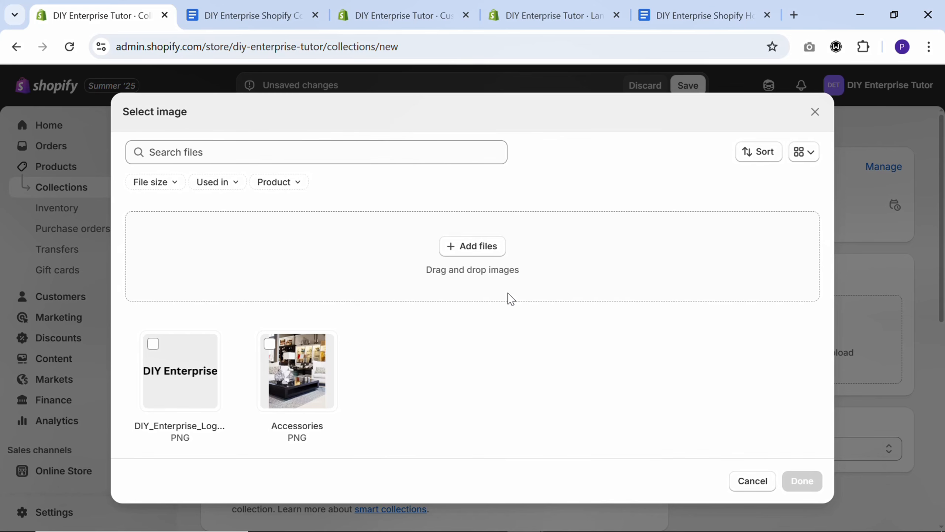
{"action": "left_click", "coordinate": [473, 246]}
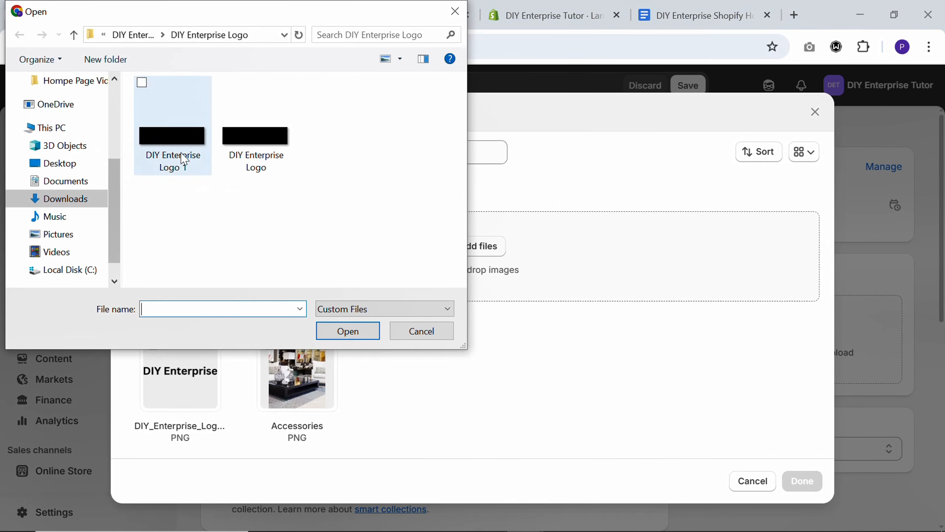
{"action": "left_click", "coordinate": [132, 35]}
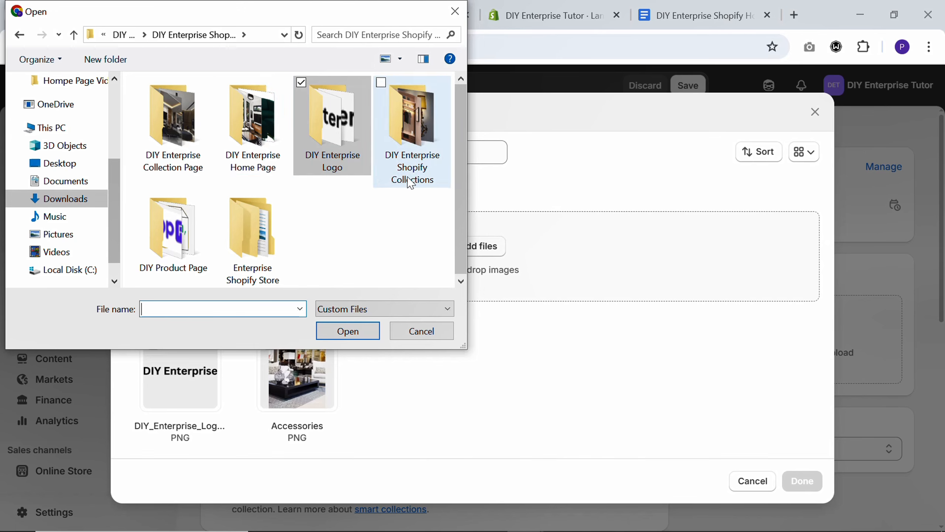
{"action": "double_click", "coordinate": [430, 138]}
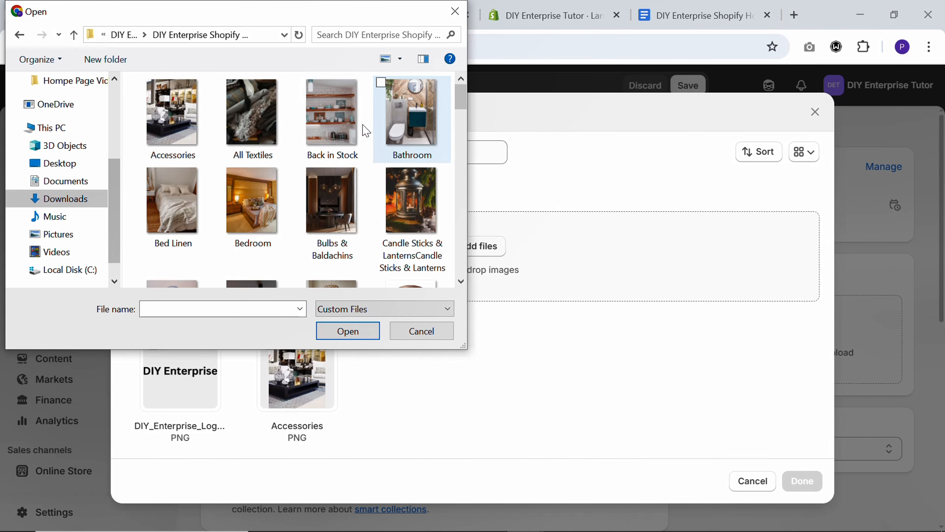
{"action": "left_click", "coordinate": [168, 120]}
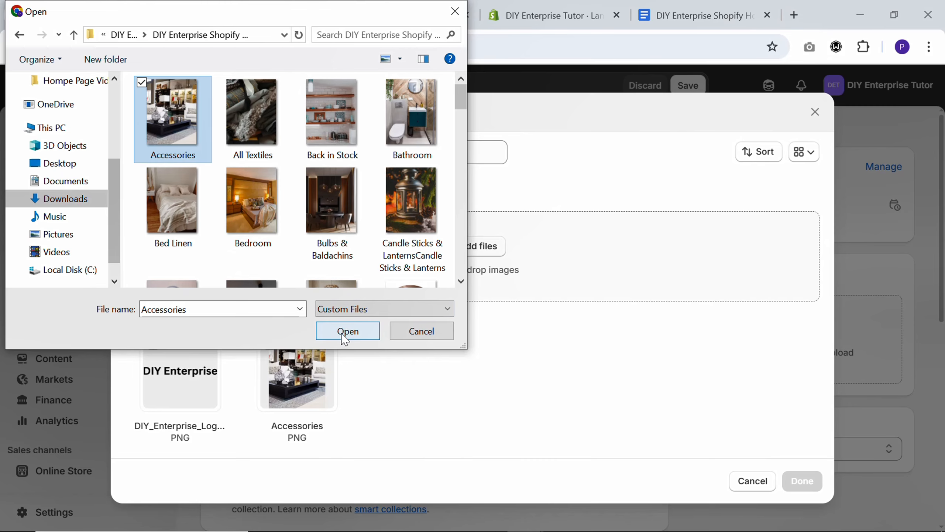
{"action": "left_click", "coordinate": [351, 334]}
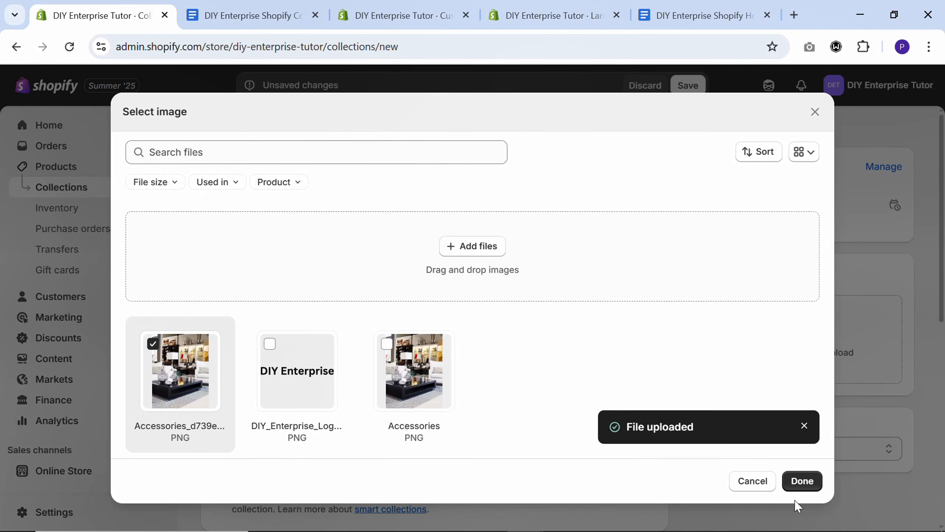
{"action": "left_click", "coordinate": [806, 480]}
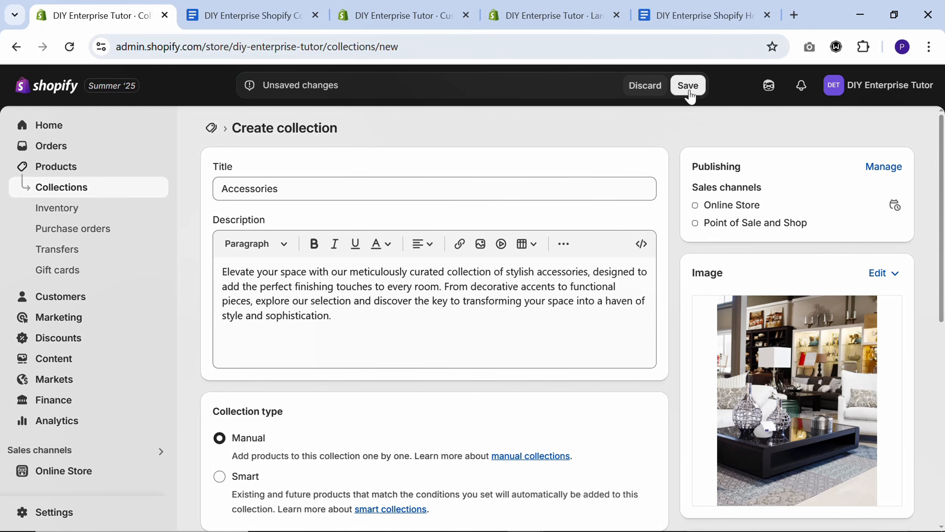
{"action": "left_click", "coordinate": [688, 86]}
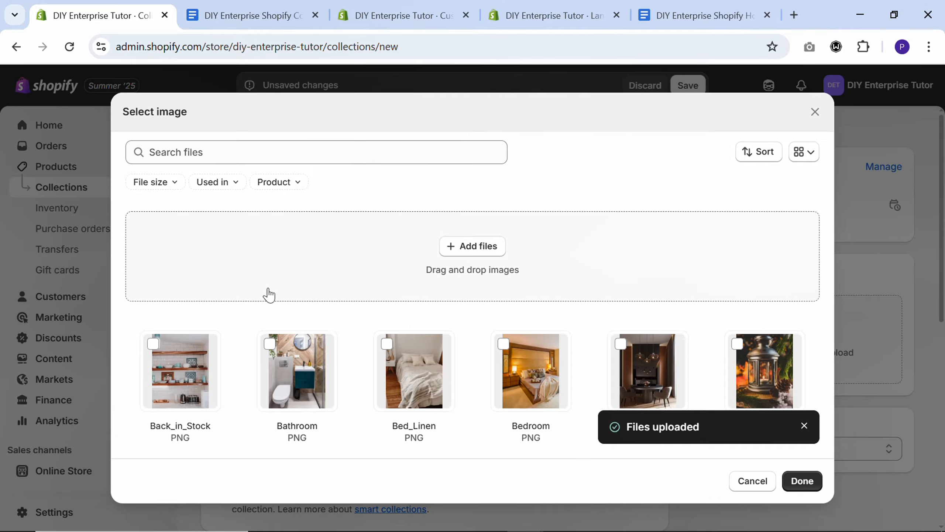
Assign the uploaded Back_in_Stock image to the new collection, and look through the full list of store collections
{"action": "left_click", "coordinate": [156, 350]}
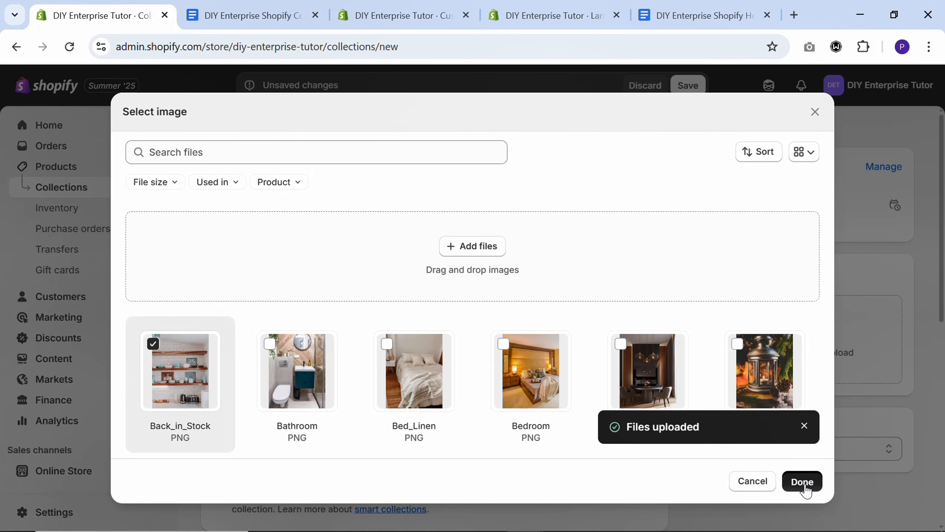
{"action": "left_click", "coordinate": [803, 482]}
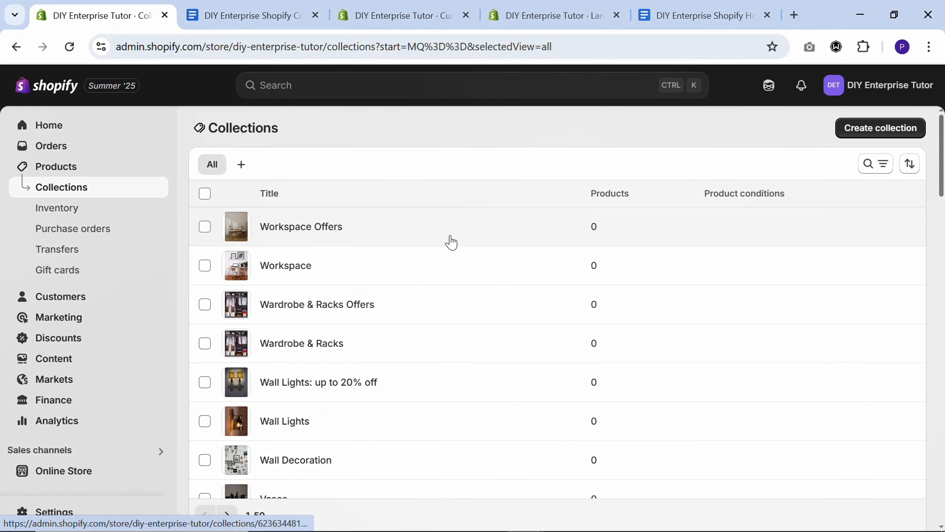
{"action": "scroll", "coordinate": [448, 238], "scroll_direction": "down", "scroll_amount": 15}
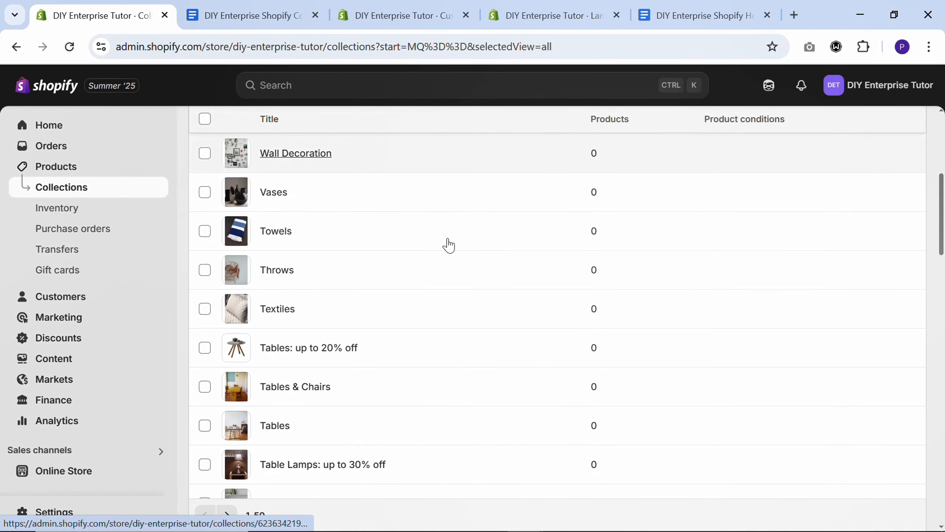
{"action": "scroll", "coordinate": [451, 249], "scroll_direction": "down", "scroll_amount": 15}
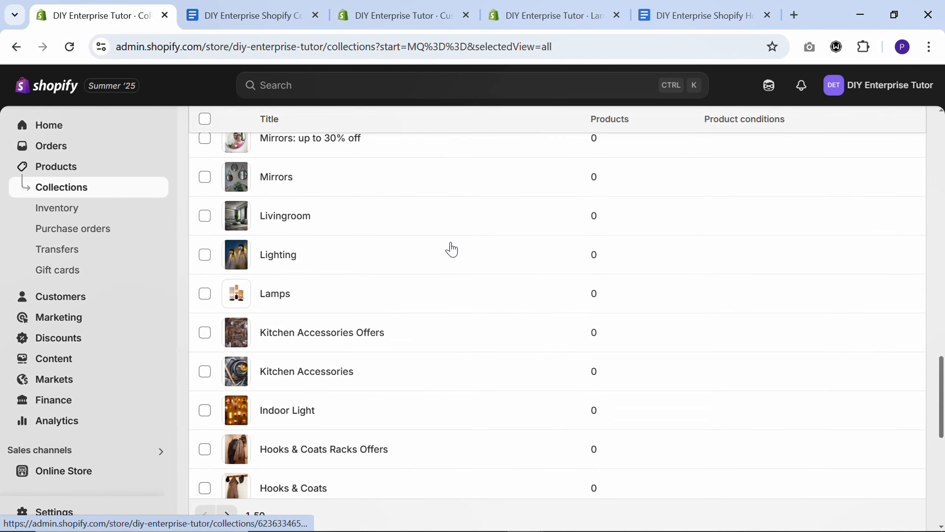
{"action": "scroll", "coordinate": [453, 249], "scroll_direction": "down", "scroll_amount": 5}
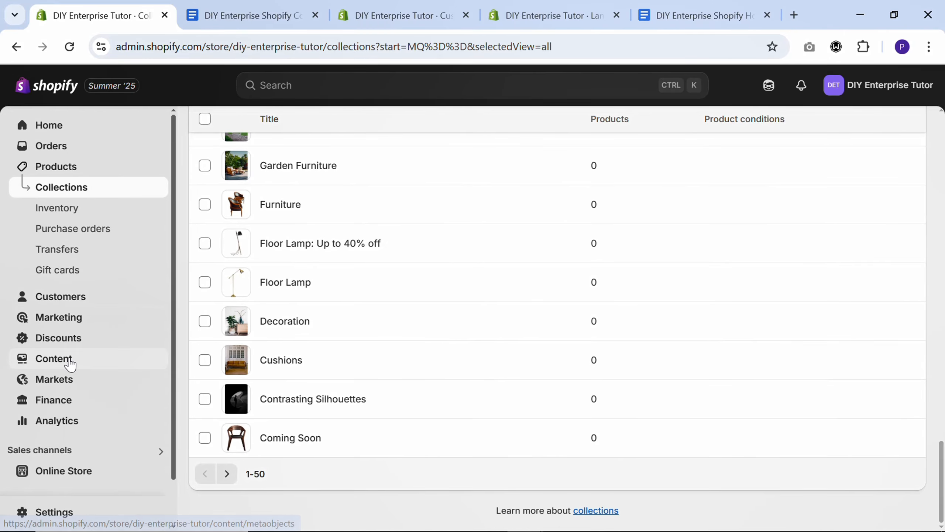
Open the store's Main menu for editing and delete its Home, Catalog and Contact items
{"action": "left_click", "coordinate": [64, 359]}
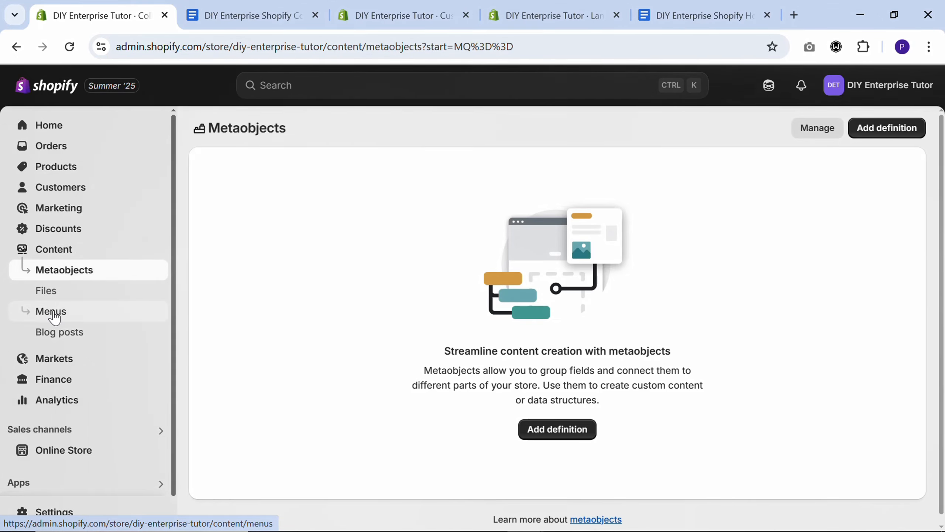
{"action": "left_click", "coordinate": [54, 313]}
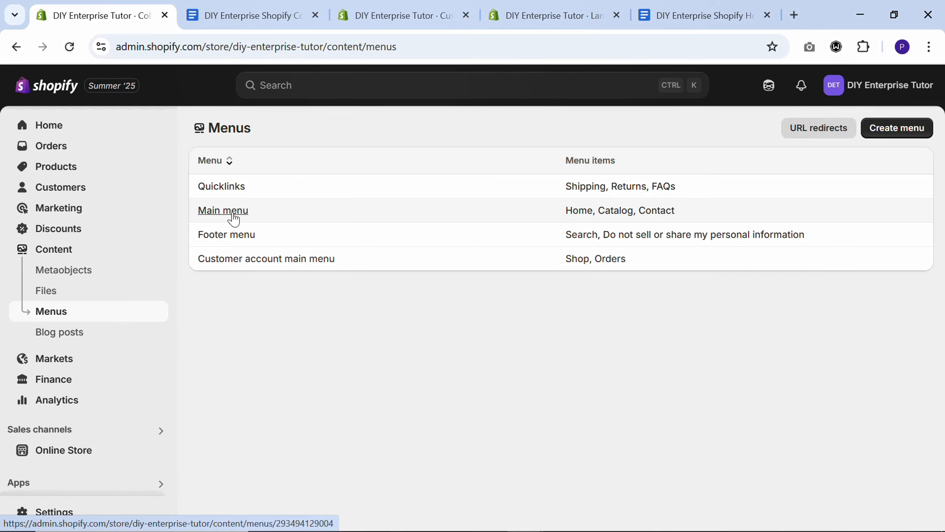
{"action": "left_click", "coordinate": [232, 214]}
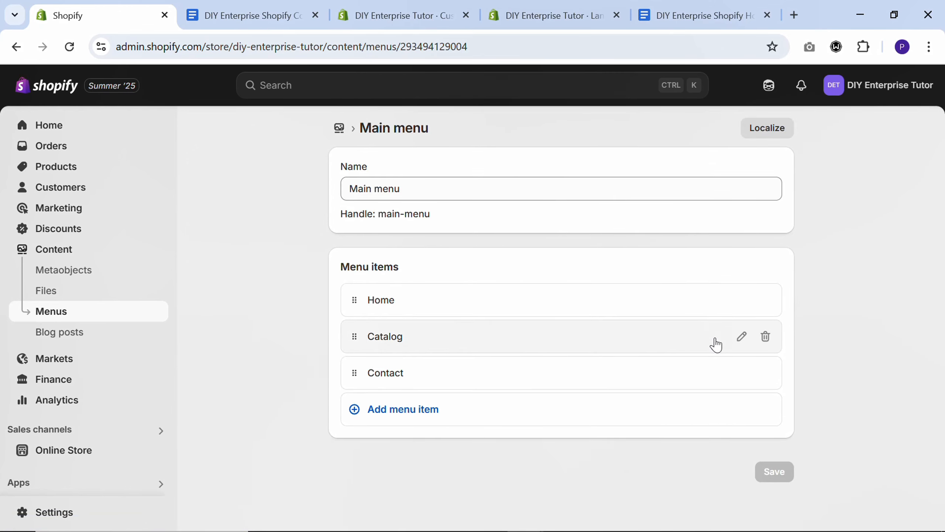
{"action": "left_click", "coordinate": [765, 300]}
{"action": "left_click", "coordinate": [676, 329]}
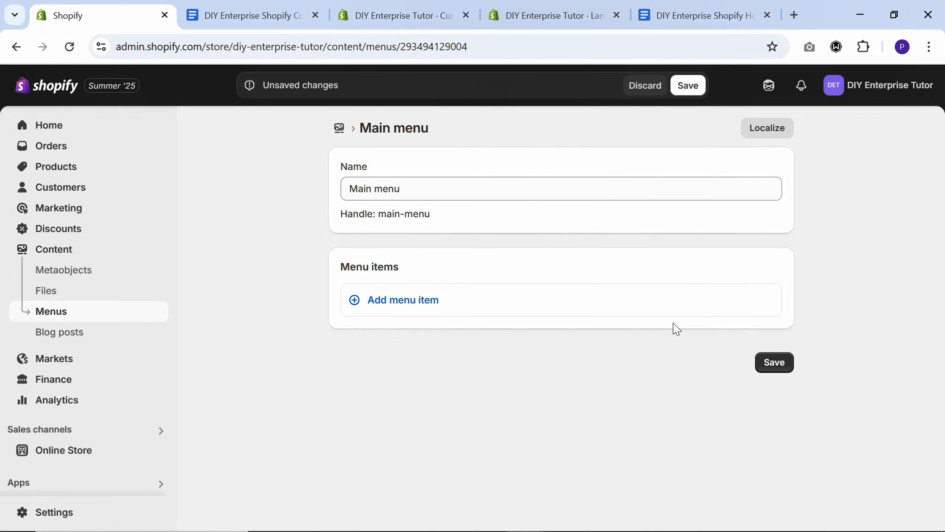
Add a "Products" item to the Main menu, linked to All products
{"action": "left_click", "coordinate": [405, 300]}
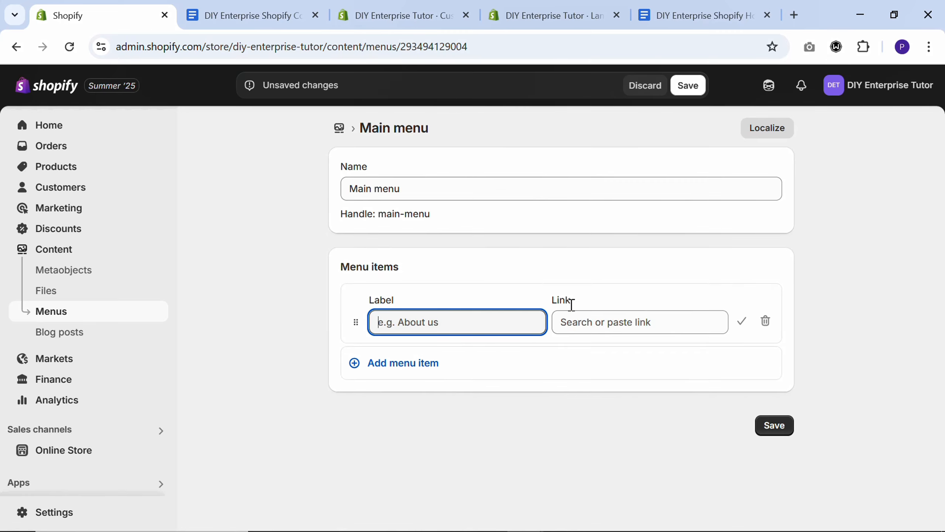
{"action": "left_click", "coordinate": [604, 325]}
{"action": "left_click", "coordinate": [461, 326]}
{"action": "type", "text": "Products"}
{"action": "left_click", "coordinate": [639, 322]}
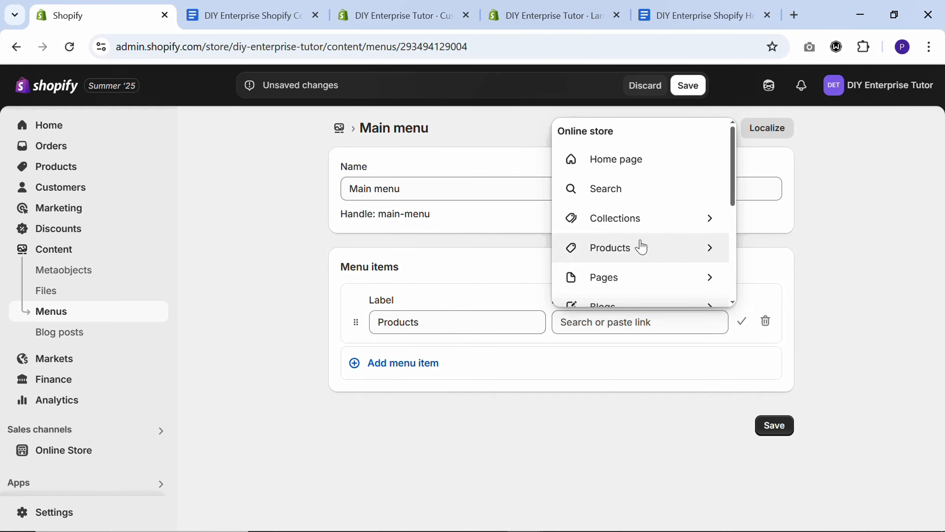
{"action": "left_click", "coordinate": [641, 246]}
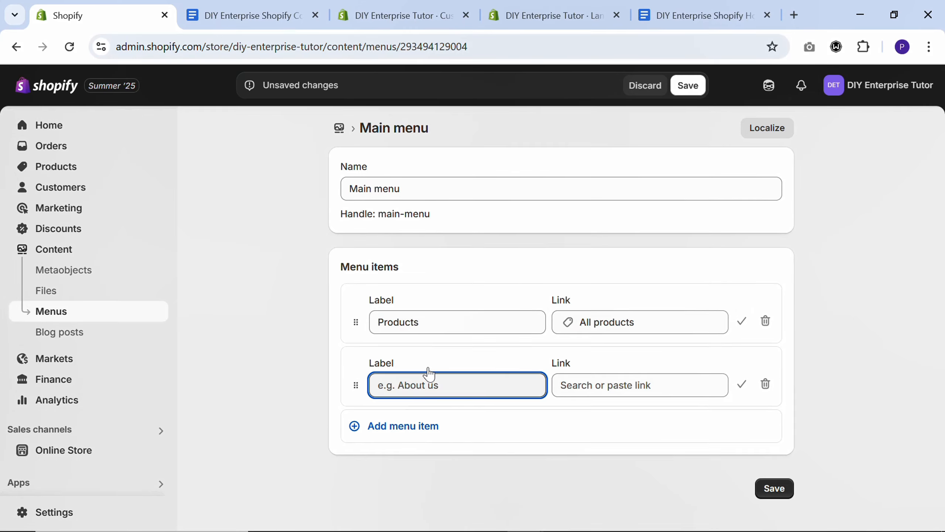
Add a second Main menu item, "Sales & Offers", linked to the Sales & Offers collection
{"action": "left_click", "coordinate": [633, 385]}
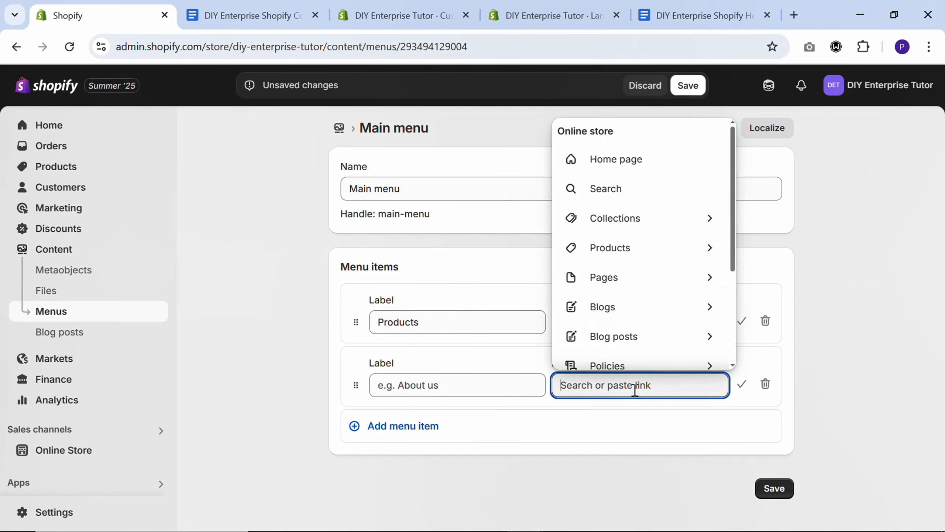
{"action": "left_click", "coordinate": [633, 218]}
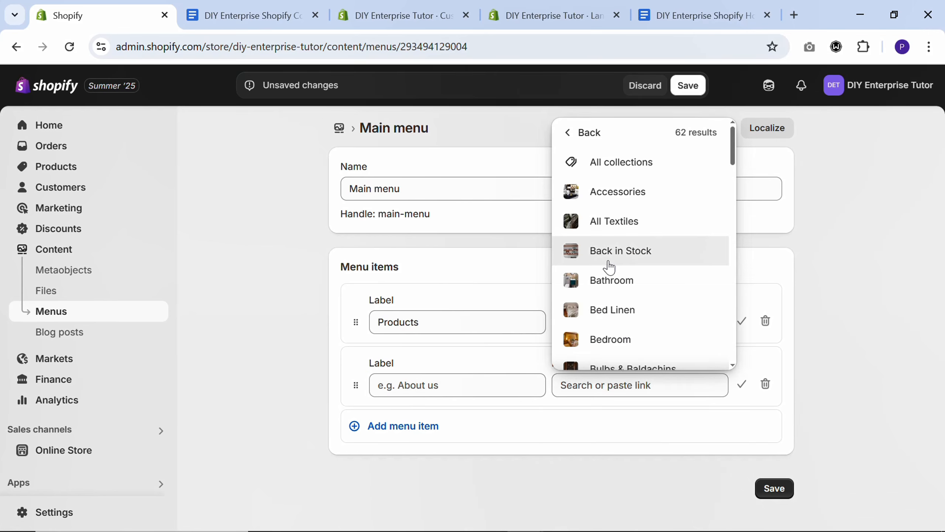
{"action": "left_click", "coordinate": [599, 387]}
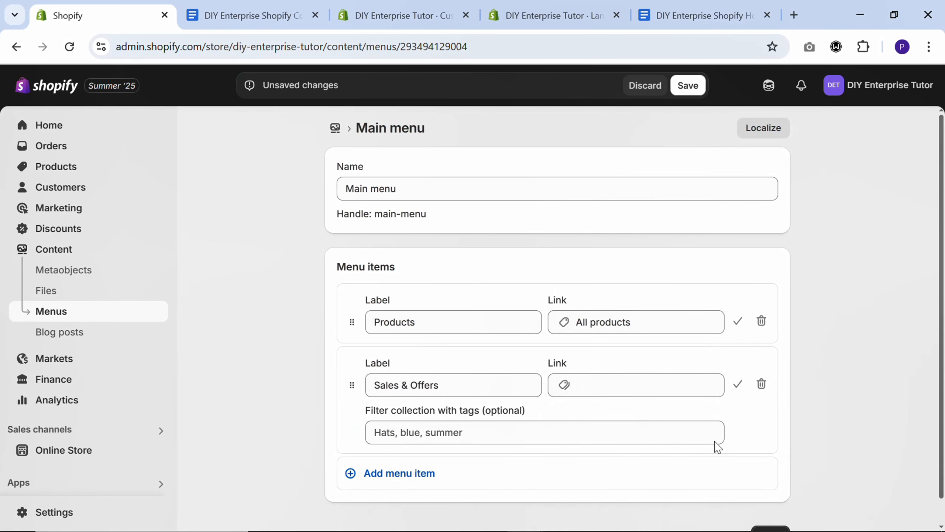
{"action": "scroll", "coordinate": [409, 453], "scroll_direction": "down", "scroll_amount": 1}
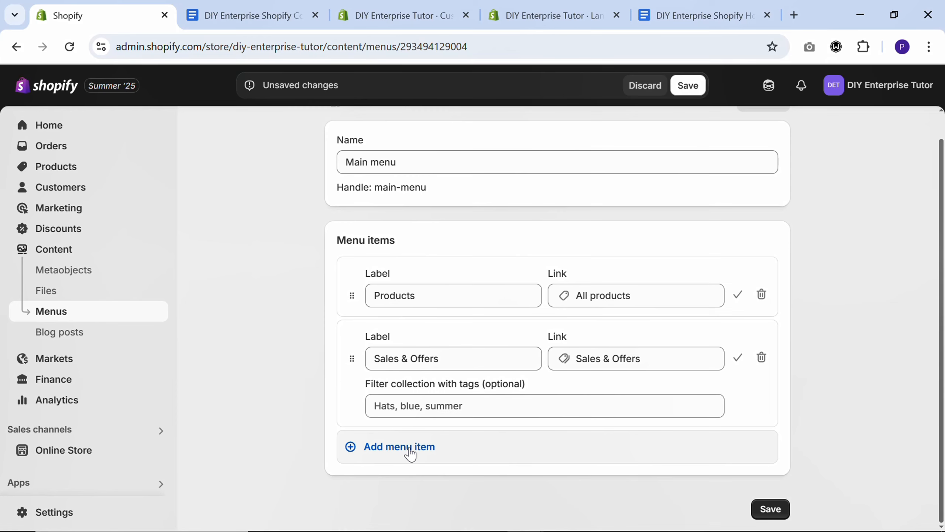
Add an "Our Universe" menu item linked to the Contact page and save the Main menu
{"action": "left_click", "coordinate": [410, 454]}
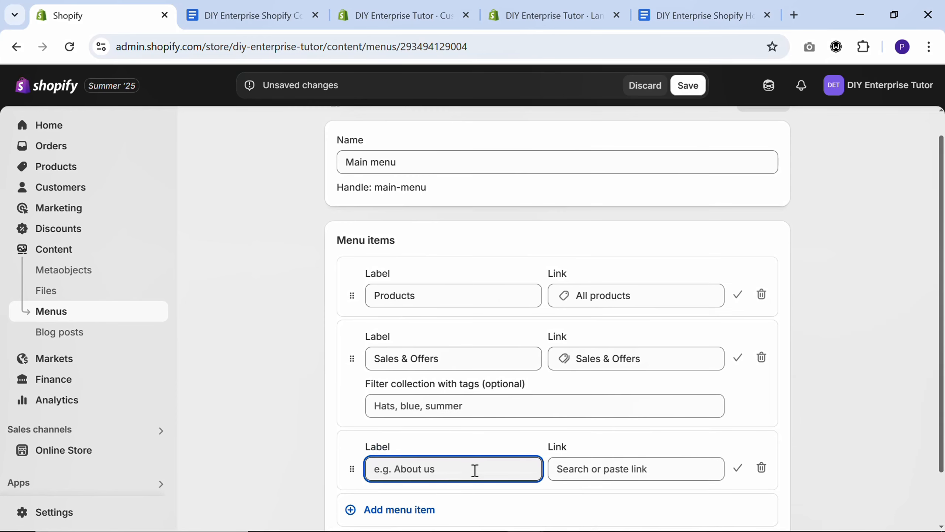
{"action": "type", "text": "Our Universe"}
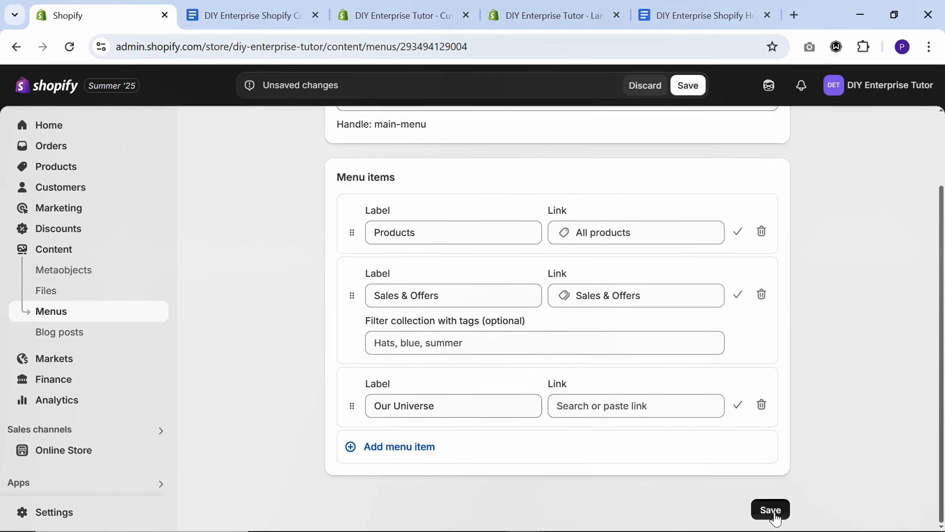
{"action": "left_click", "coordinate": [771, 509]}
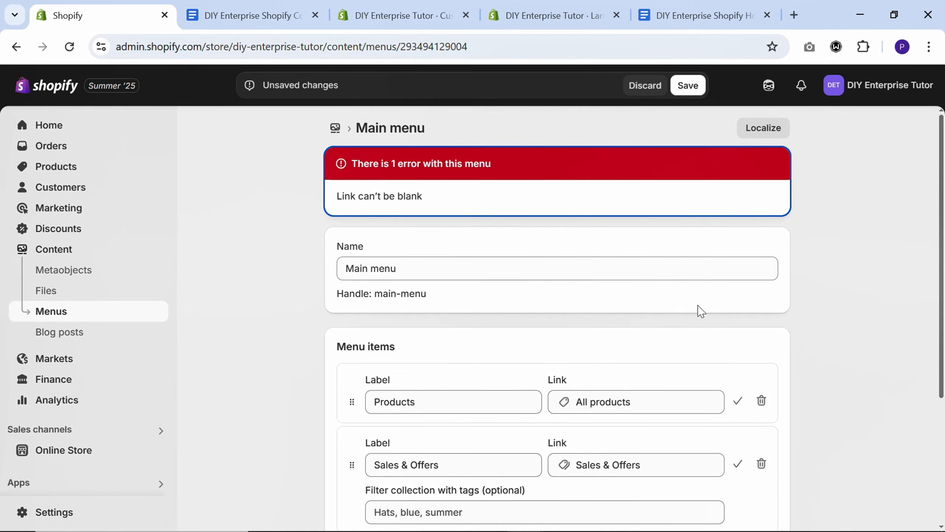
{"action": "left_click", "coordinate": [388, 256]}
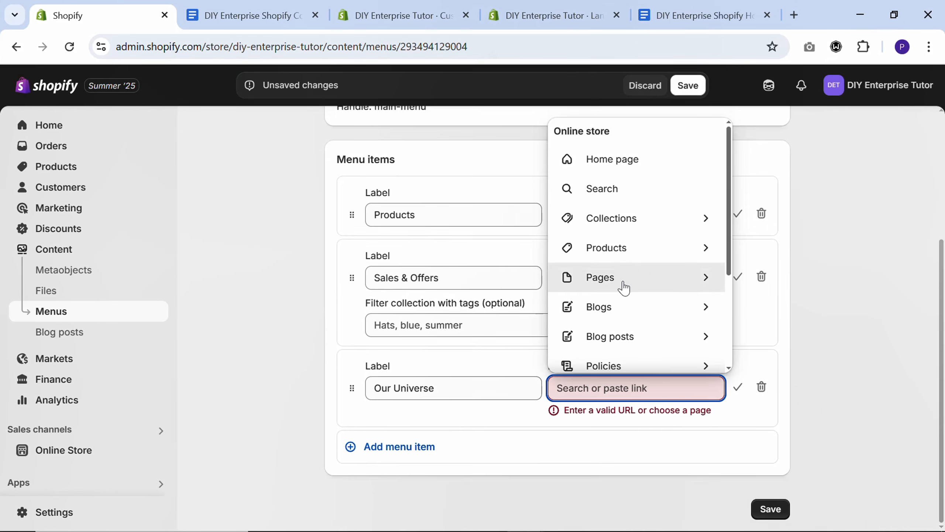
{"action": "left_click", "coordinate": [623, 286]}
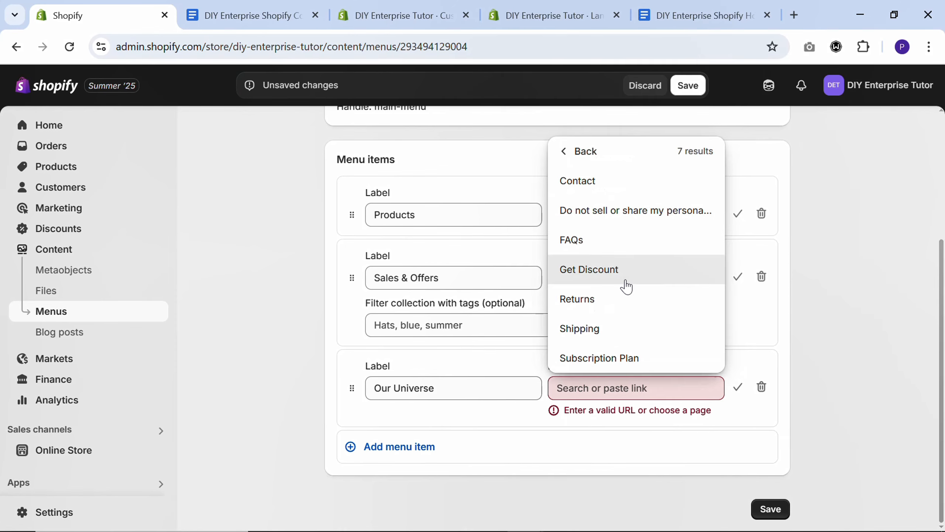
{"action": "left_click", "coordinate": [618, 182]}
{"action": "key", "text": "ctrl+s"}
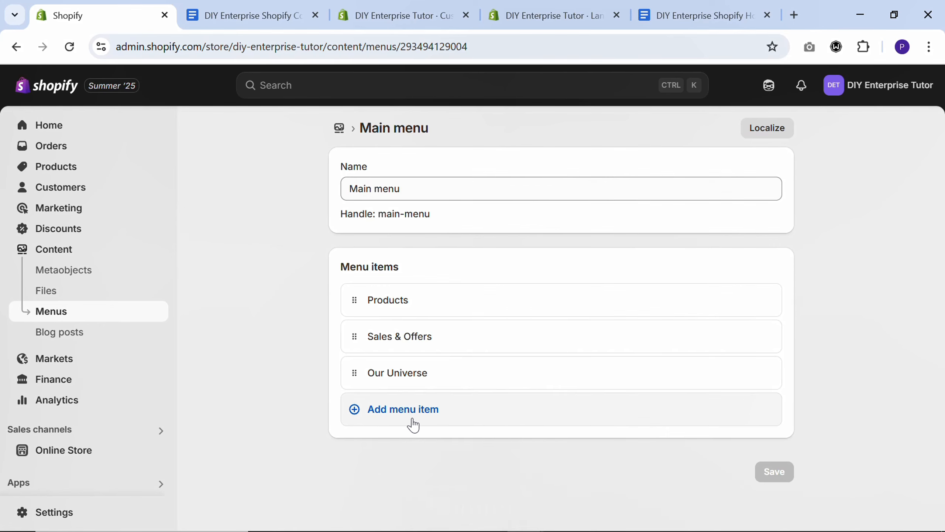
Add a "Furniture" item linked to the Furniture collection and nest it under Products
{"action": "left_click", "coordinate": [412, 424]}
{"action": "left_click", "coordinate": [598, 431]}
{"action": "type", "text": "frni"}
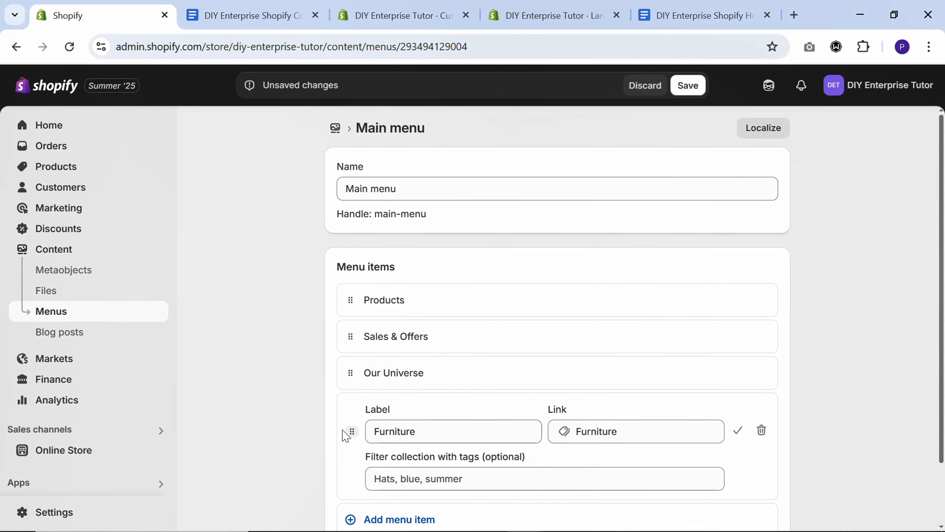
{"action": "left_click_drag", "start_coordinate": [355, 439], "coordinate": [352, 328]}
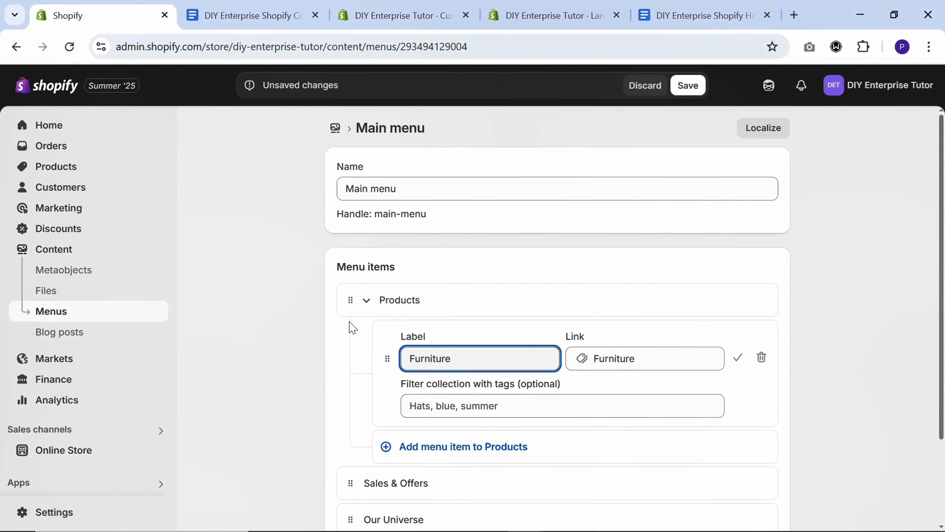
Add "Lighting", "Textiles" and "Home Accessories" sub-items under Products, each linked to its matching collection
{"action": "left_click", "coordinate": [449, 448]}
{"action": "left_click", "coordinate": [581, 466]}
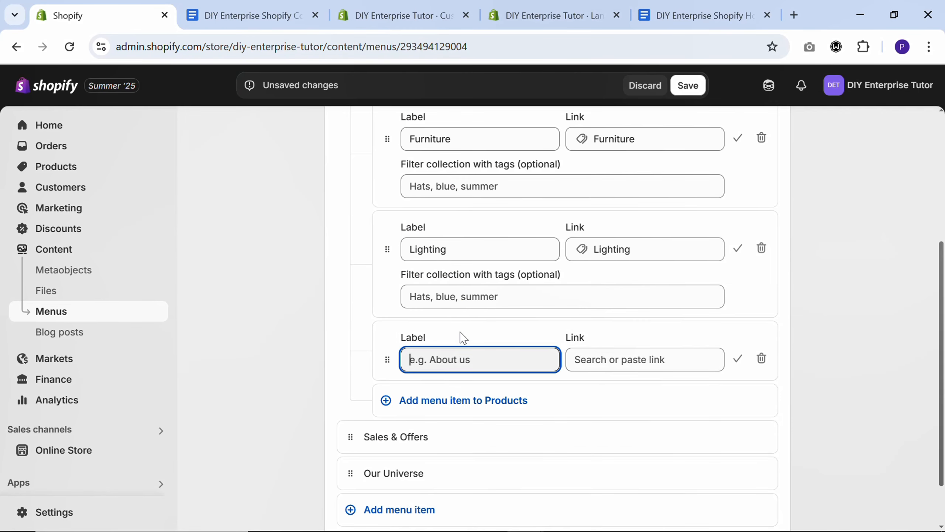
{"action": "left_click", "coordinate": [609, 359]}
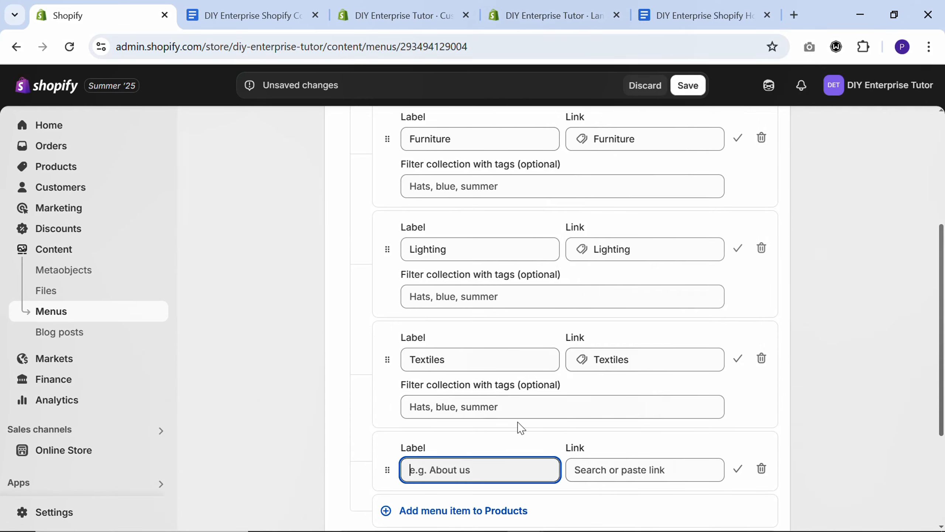
{"action": "left_click", "coordinate": [610, 470]}
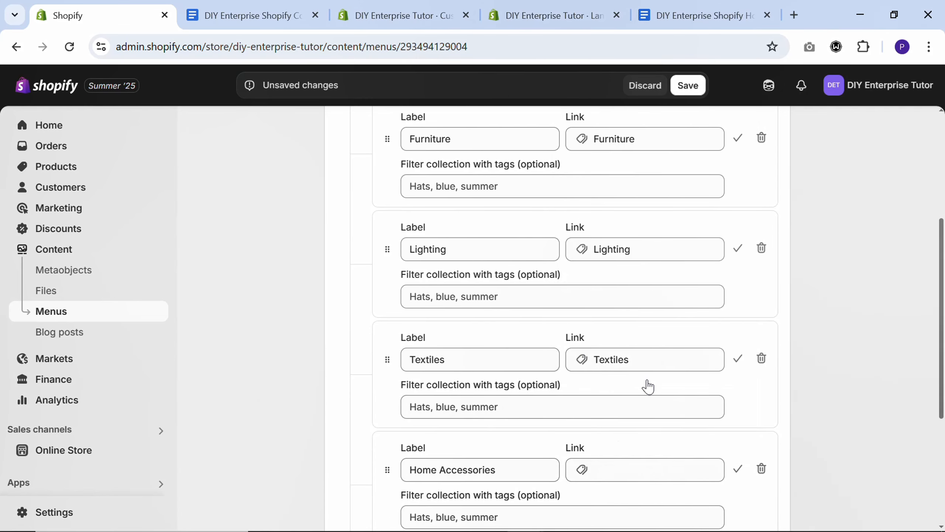
Add a "Collections" sub-item under Products, linked to Collections, and save the Main menu
{"action": "scroll", "coordinate": [550, 382], "scroll_direction": "down", "scroll_amount": 5}
{"action": "left_click", "coordinate": [510, 325]}
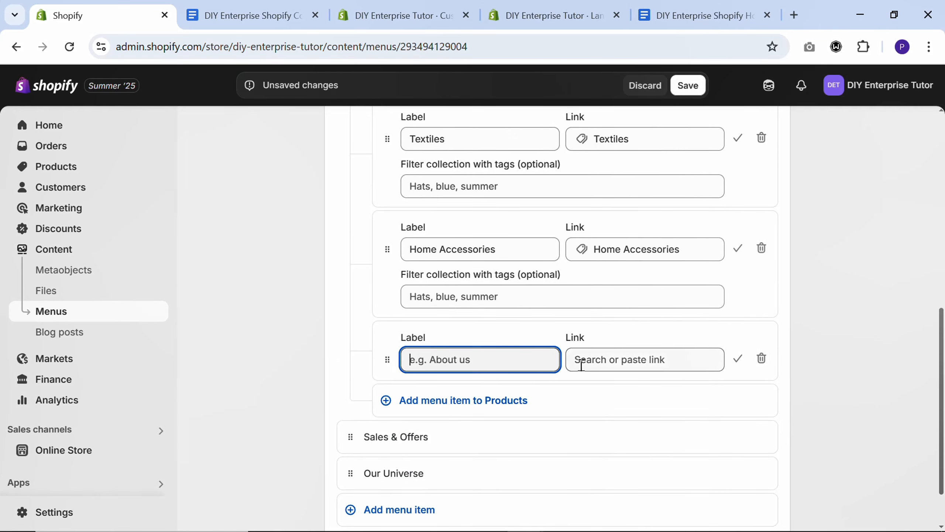
{"action": "left_click", "coordinate": [597, 365]}
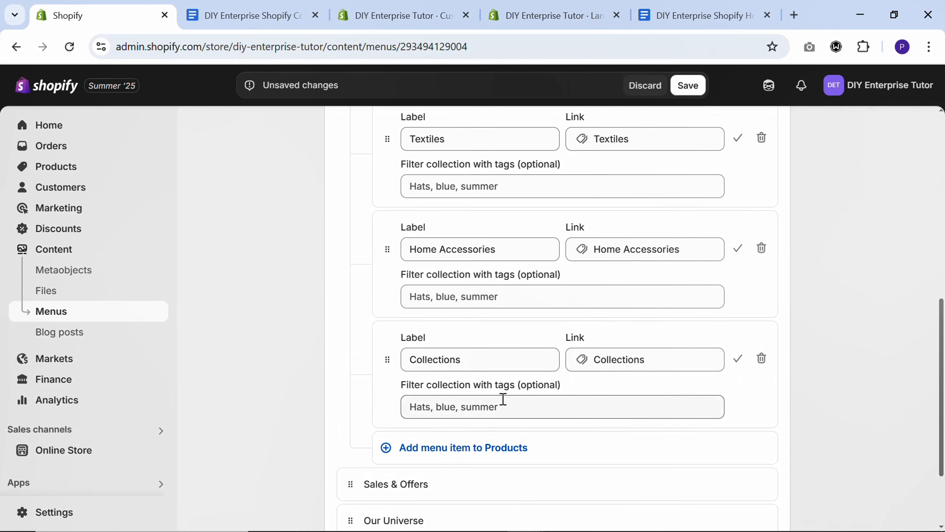
{"action": "scroll", "coordinate": [502, 397], "scroll_direction": "up", "scroll_amount": 6}
{"action": "left_click", "coordinate": [688, 85]}
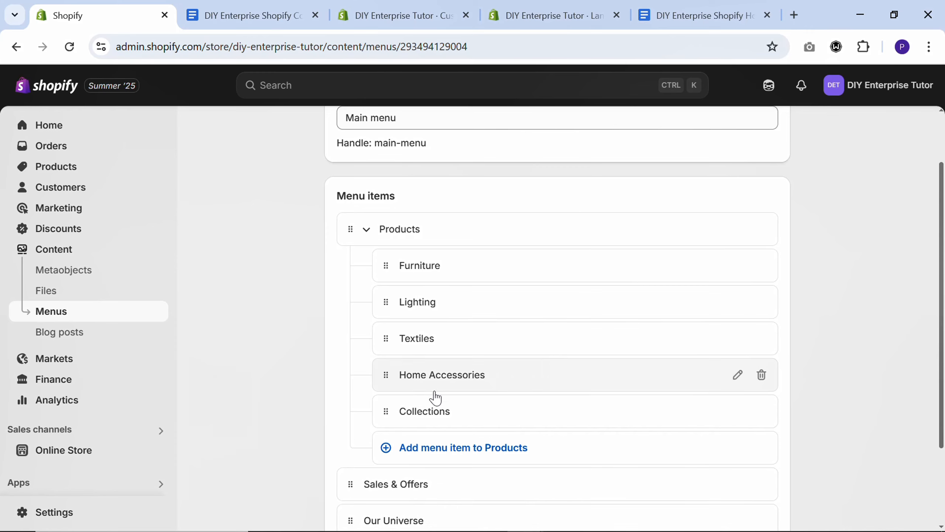
Add a new top-level item to the Main menu and search its link options for "sho"
{"action": "scroll", "coordinate": [428, 411], "scroll_direction": "down", "scroll_amount": 2}
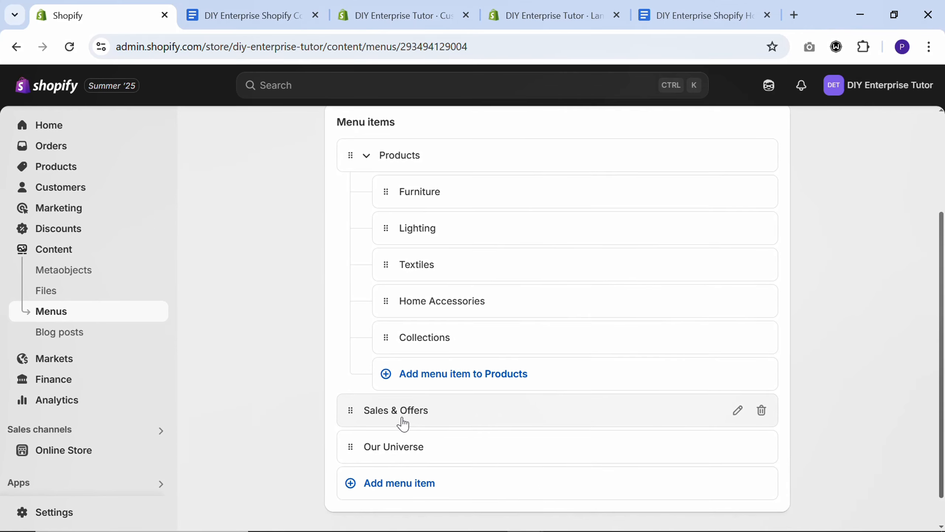
{"action": "left_click", "coordinate": [402, 483]}
{"action": "left_click", "coordinate": [601, 511]}
{"action": "type", "text": "s"}
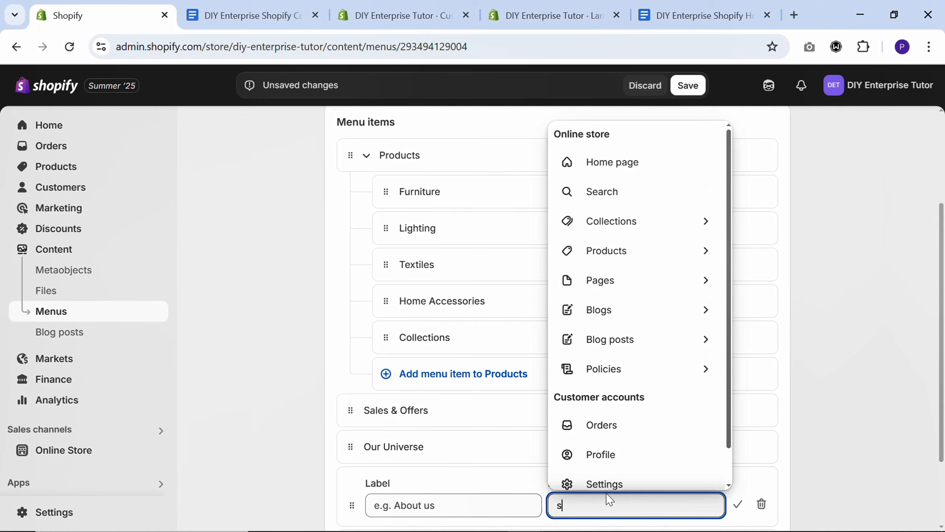
{"action": "type", "text": "h"}
{"action": "type", "text": "o"}
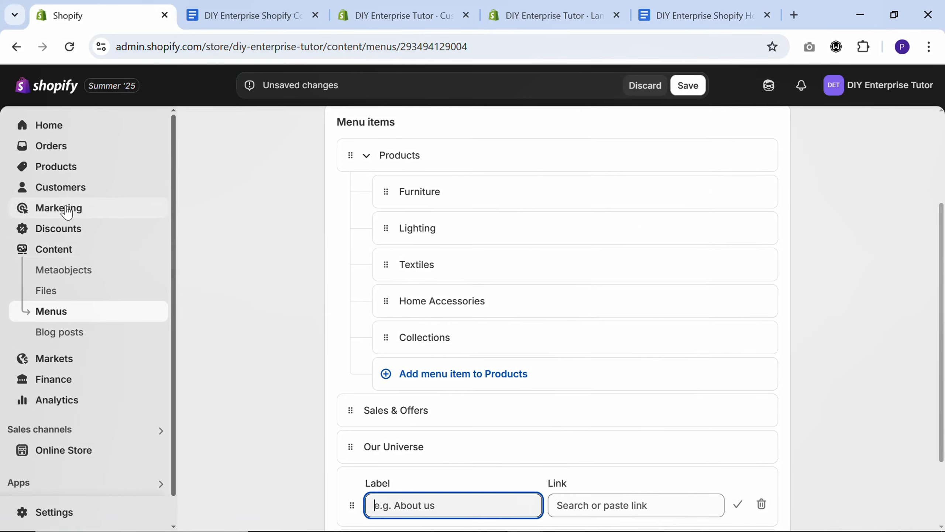
In a separate browser tab, create a page titled "Shop Offers", make it visible and save it
{"action": "right_click", "coordinate": [55, 167]}
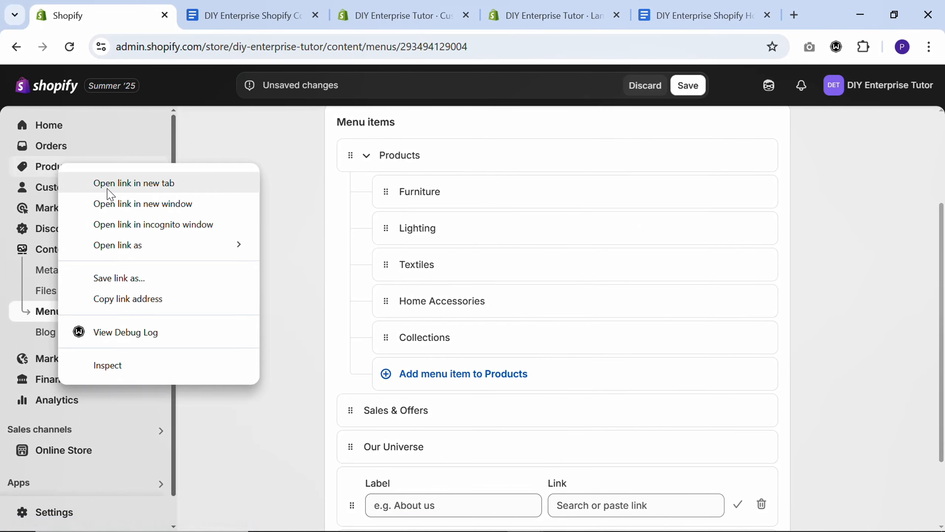
{"action": "left_click", "coordinate": [110, 186]}
{"action": "left_click", "coordinate": [179, 4]}
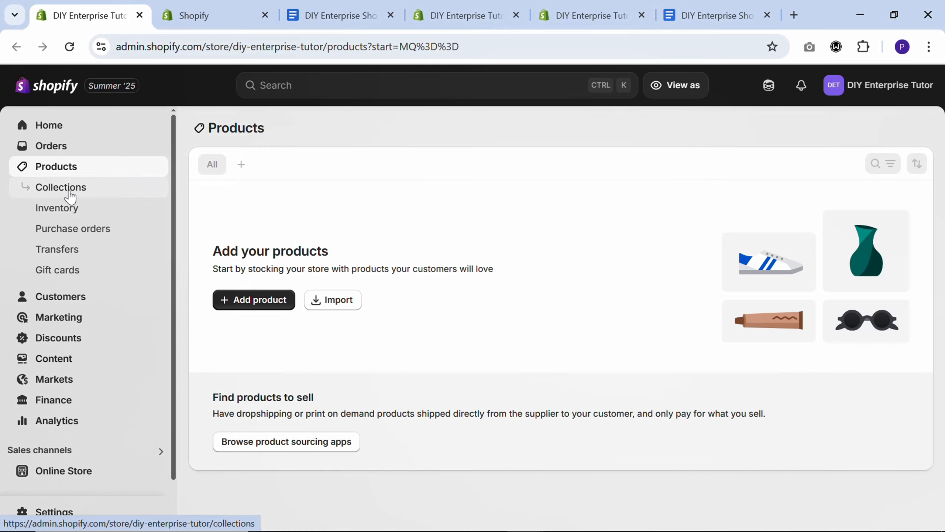
{"action": "left_click", "coordinate": [70, 187]}
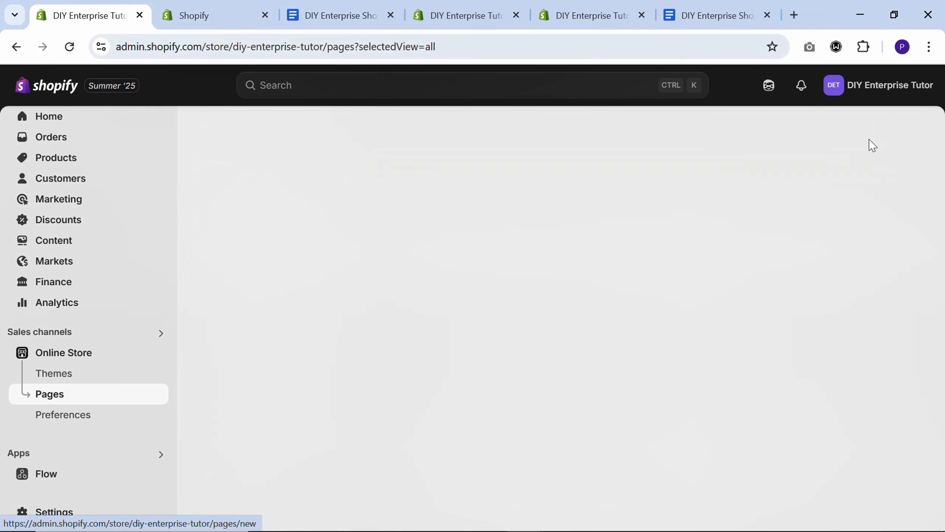
{"action": "left_click", "coordinate": [872, 145]}
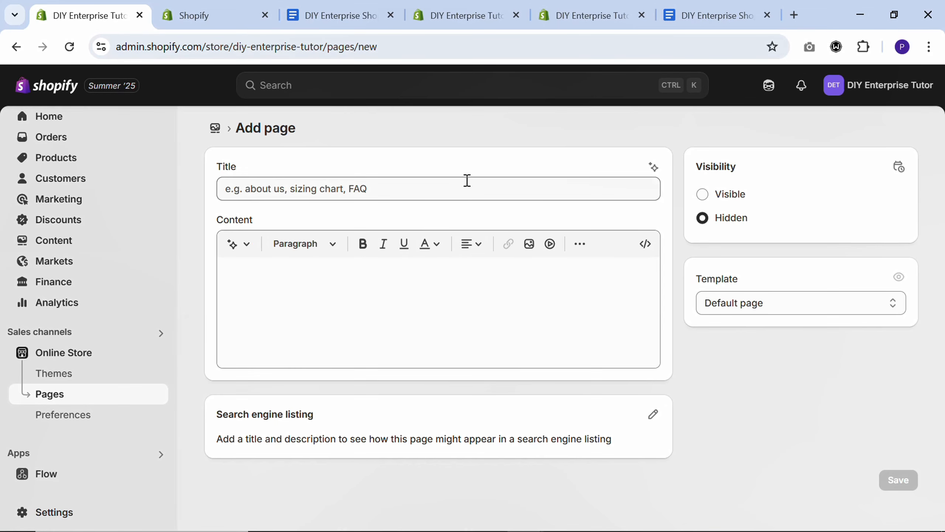
{"action": "type", "text": "Shop Offers"}
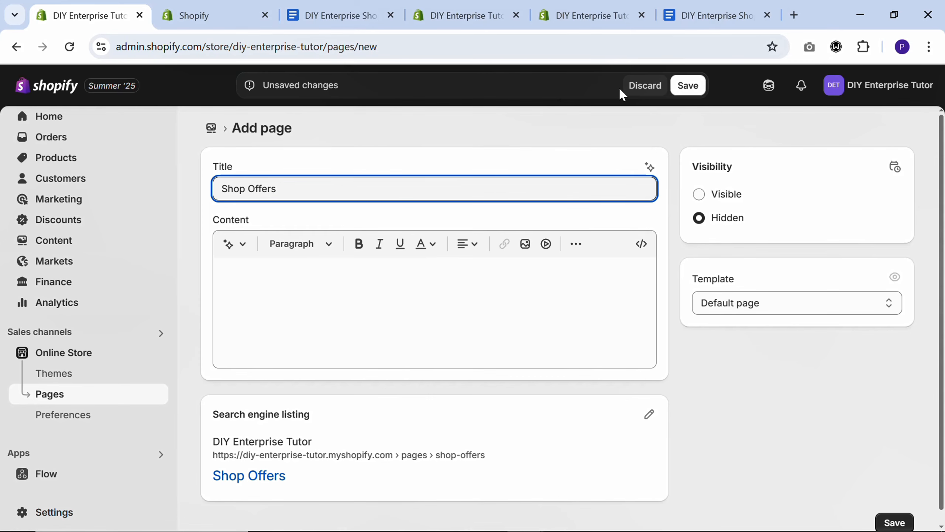
{"action": "left_click", "coordinate": [700, 196]}
{"action": "left_click", "coordinate": [689, 85]}
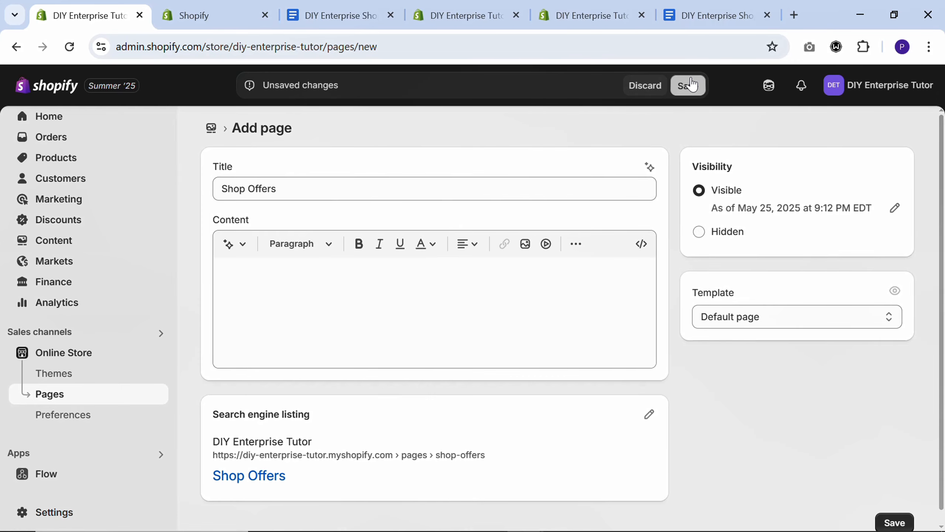
Link the empty Main menu item to the Shop Offers page and nest it under Sales & Offers
{"action": "left_click", "coordinate": [194, 15]}
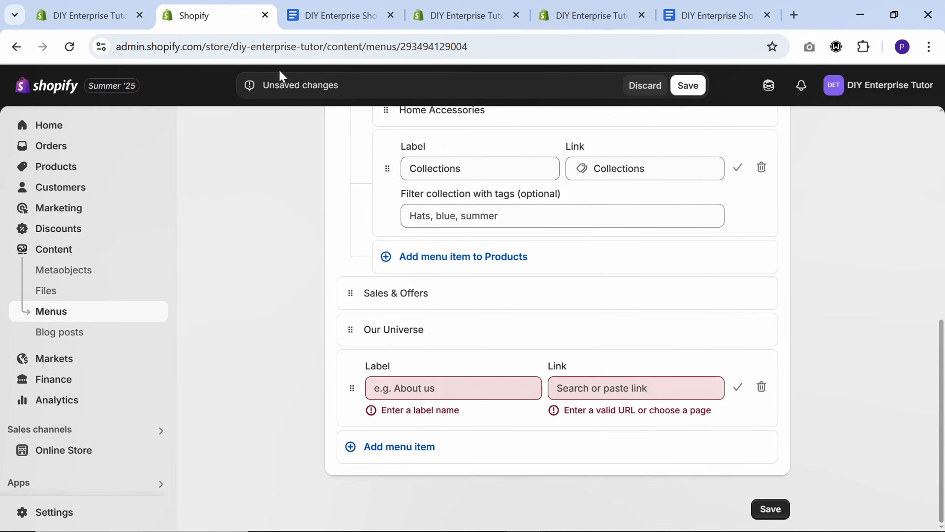
{"action": "left_click", "coordinate": [575, 387]}
{"action": "type", "text": "sh"}
{"action": "left_click", "coordinate": [610, 430]}
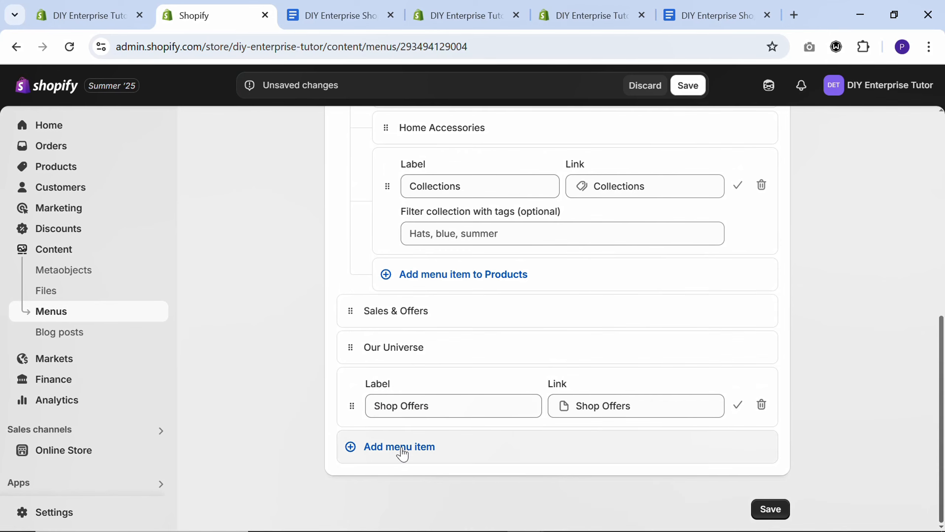
{"action": "scroll", "coordinate": [379, 408], "scroll_direction": "up", "scroll_amount": 2}
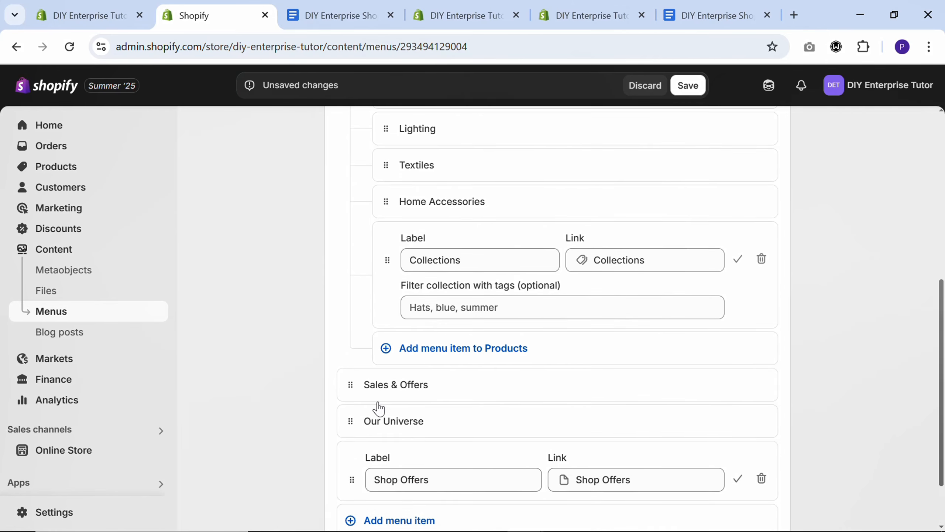
{"action": "scroll", "coordinate": [379, 407], "scroll_direction": "down", "scroll_amount": 2}
{"action": "left_click_drag", "start_coordinate": [353, 407], "coordinate": [397, 380]}
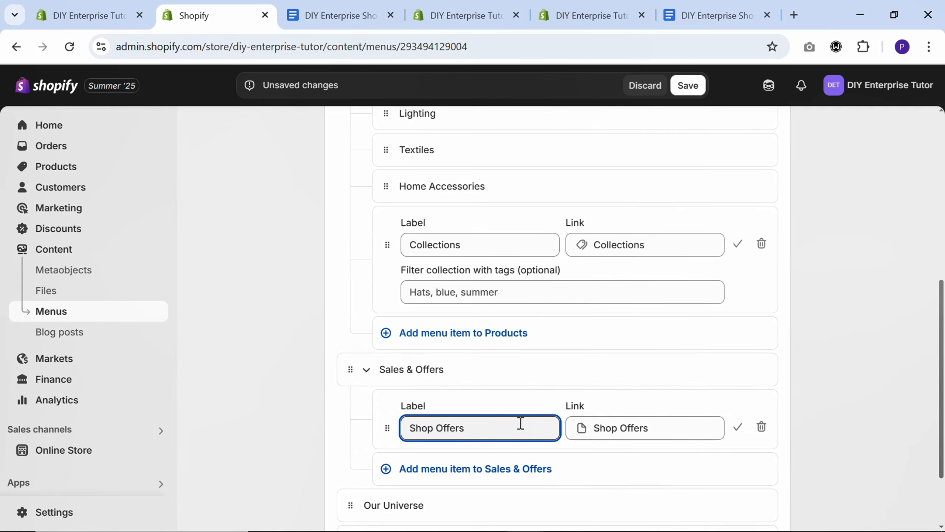
Add "Furniture", "Lighting" and "Home Accessories" sub-items under Sales & Offers, each linked to its matching collection, and save the menu
{"action": "scroll", "coordinate": [435, 390], "scroll_direction": "down", "scroll_amount": 3}
{"action": "left_click", "coordinate": [418, 373]}
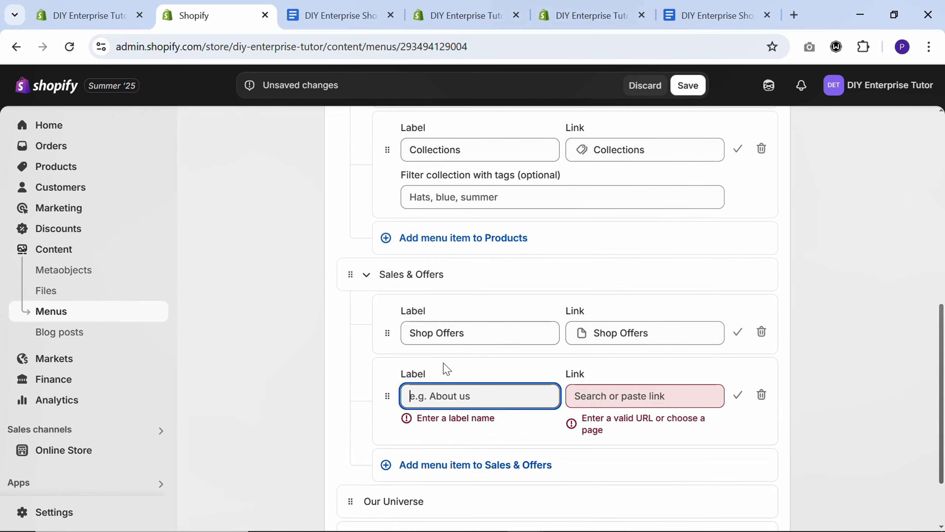
{"action": "left_click", "coordinate": [610, 391]}
{"action": "type", "text": "f"}
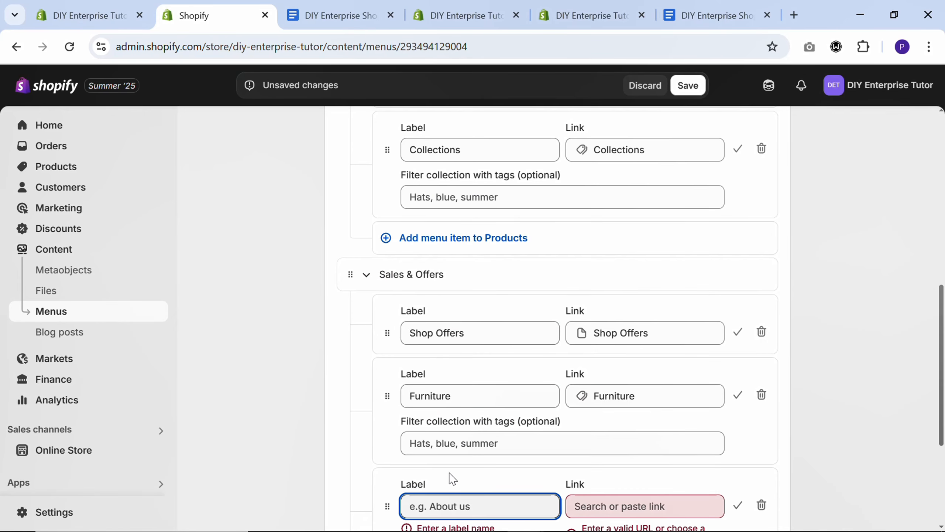
{"action": "scroll", "coordinate": [616, 483], "scroll_direction": "down", "scroll_amount": 3}
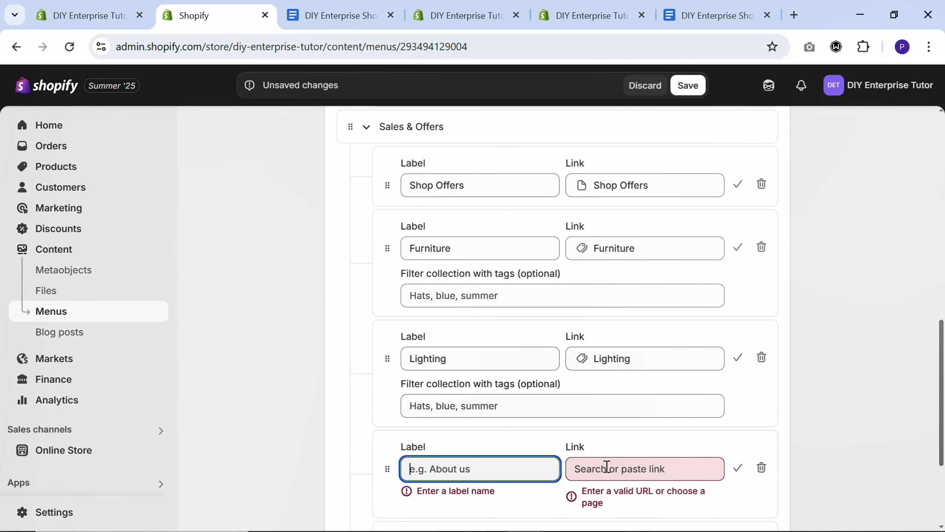
{"action": "left_click", "coordinate": [607, 467]}
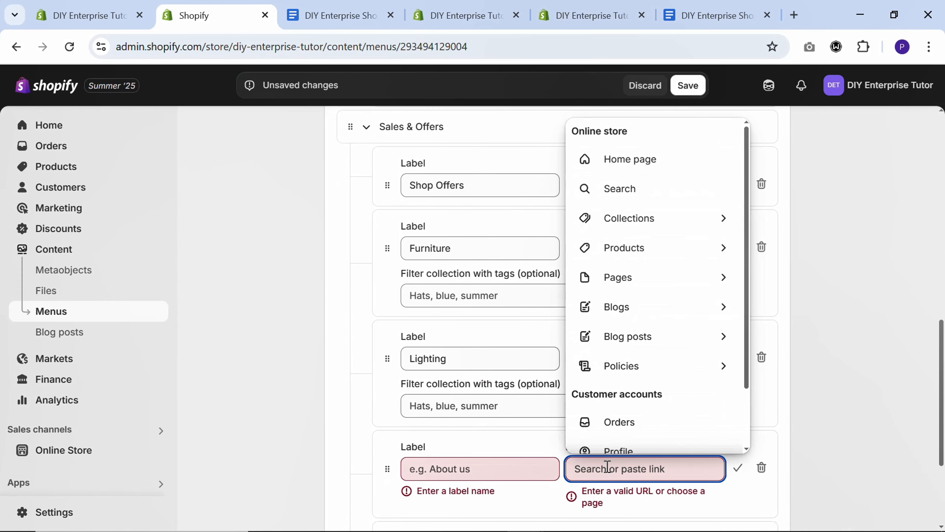
{"action": "type", "text": "home access"}
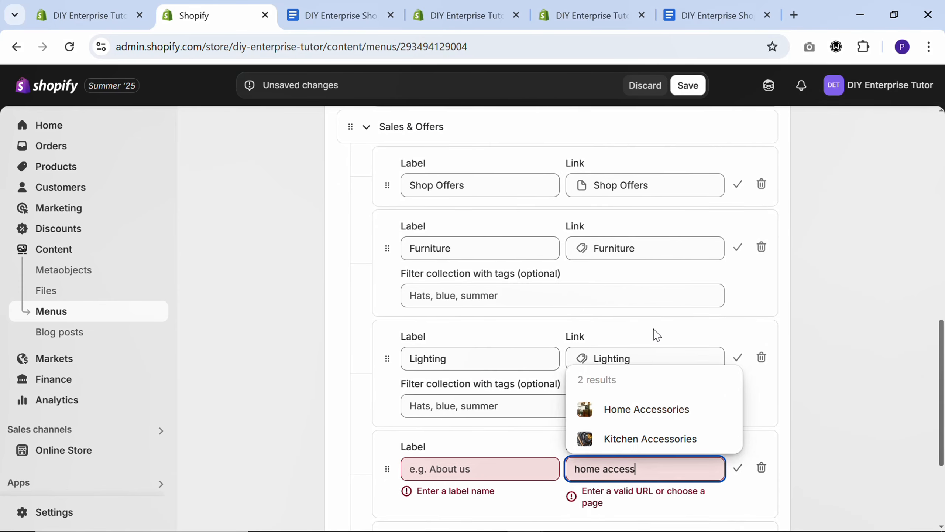
{"action": "left_click", "coordinate": [647, 409]}
{"action": "left_click", "coordinate": [685, 84]}
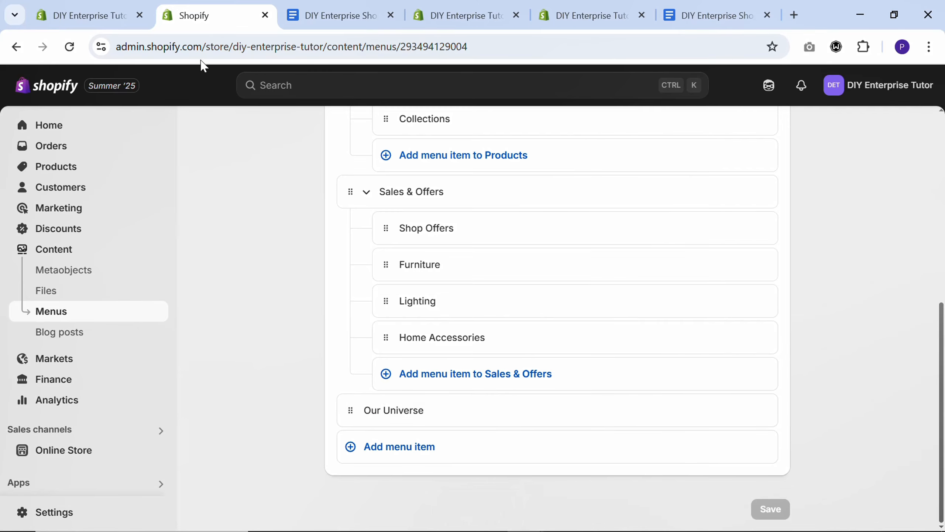
Create another store page titled "About Us", set its visibility to Visible and save it
{"action": "left_click", "coordinate": [93, 15]}
{"action": "left_click", "coordinate": [380, 196]}
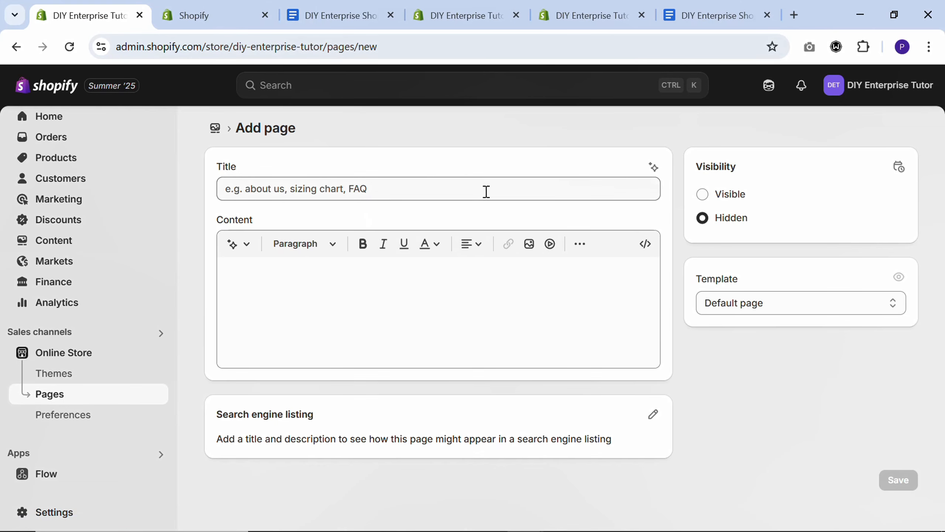
{"action": "left_click", "coordinate": [486, 191]}
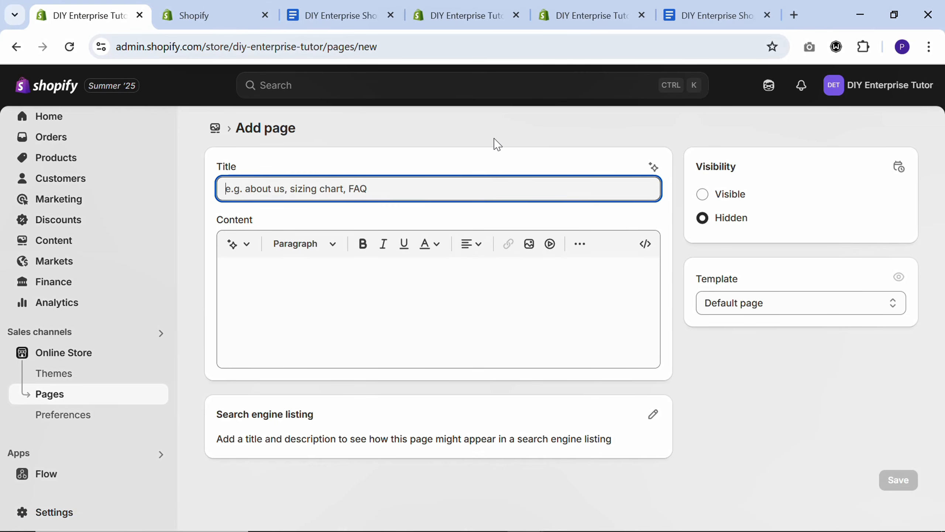
{"action": "type", "text": "About "}
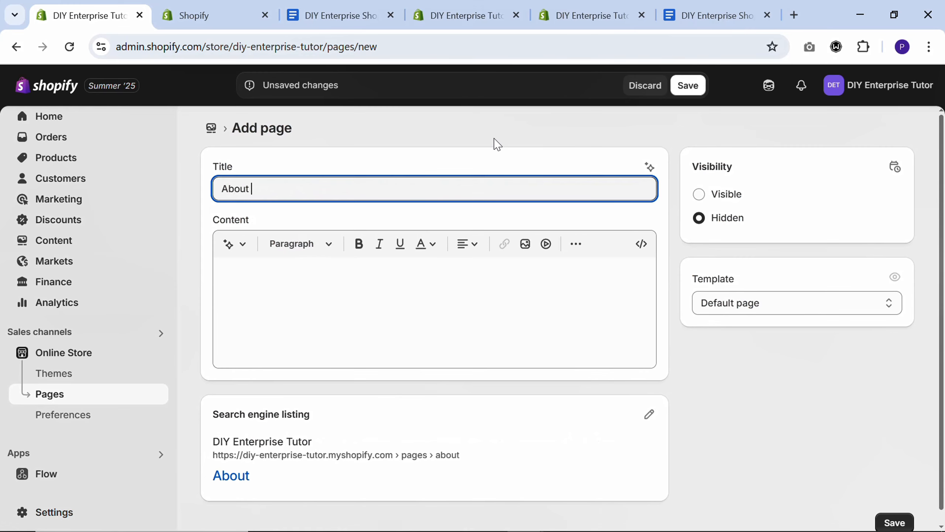
{"action": "type", "text": "Us"}
{"action": "left_click", "coordinate": [699, 194]}
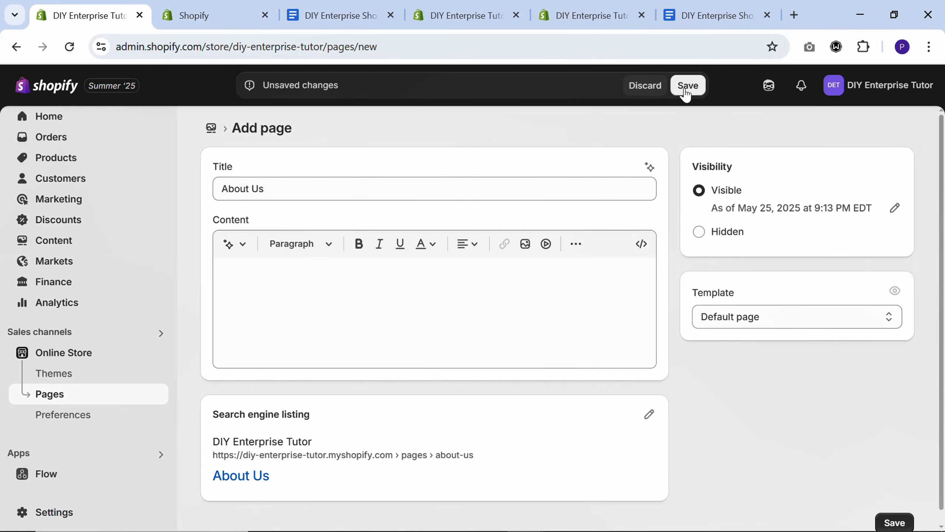
{"action": "left_click", "coordinate": [687, 93]}
Create a store page titled "Stories", set it to Visible and save it
{"action": "left_click", "coordinate": [370, 204]}
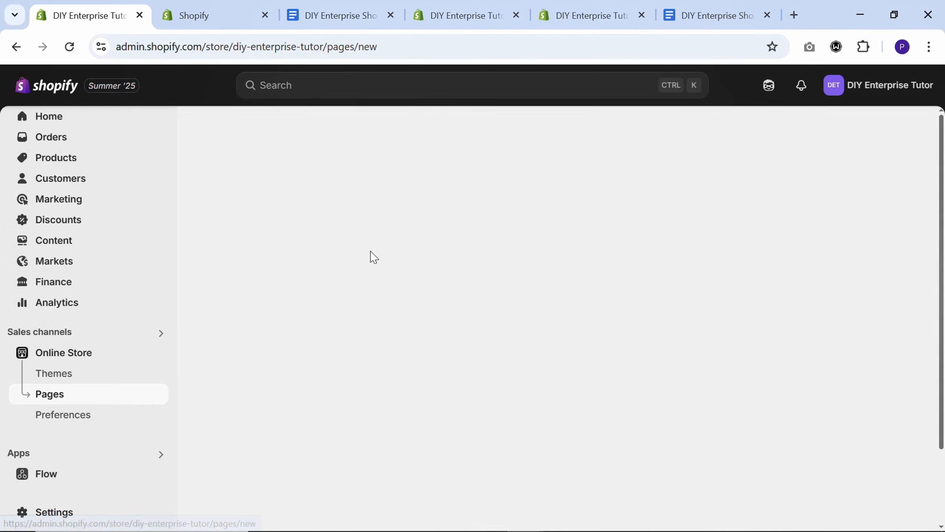
{"action": "left_click", "coordinate": [378, 178]}
{"action": "type", "text": "Stor"}
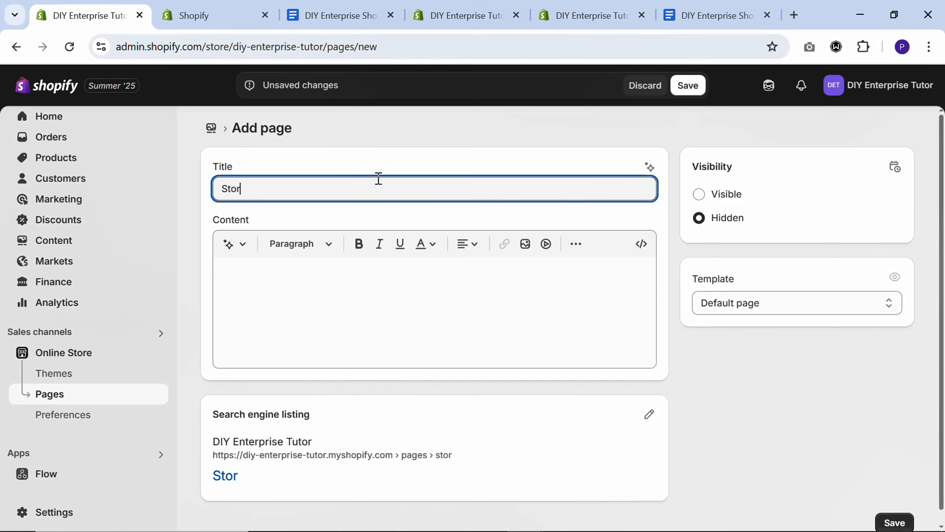
{"action": "type", "text": "ies"}
{"action": "left_click", "coordinate": [700, 194]}
{"action": "left_click", "coordinate": [688, 85]}
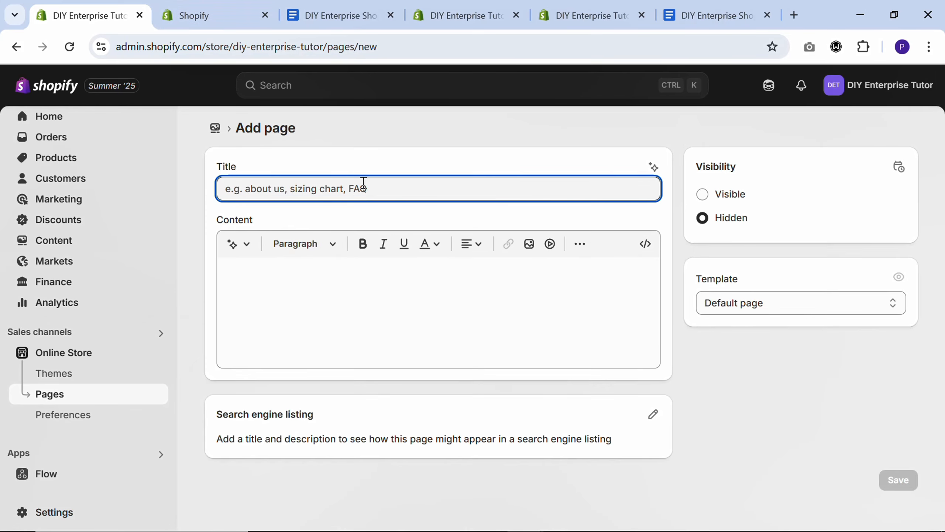
Title the new page "Shop The Style", set it to Visible and save it
{"action": "type", "text": "Shop the Style"}
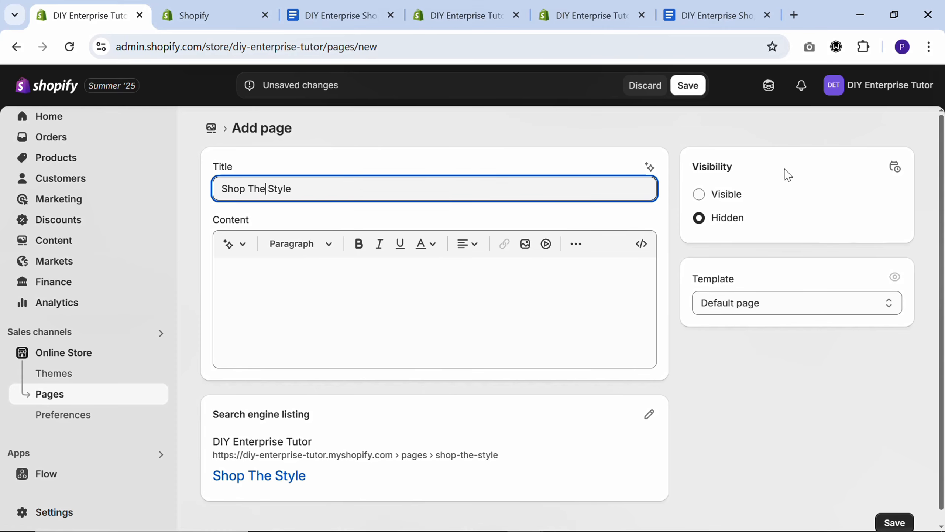
{"action": "left_click", "coordinate": [710, 199]}
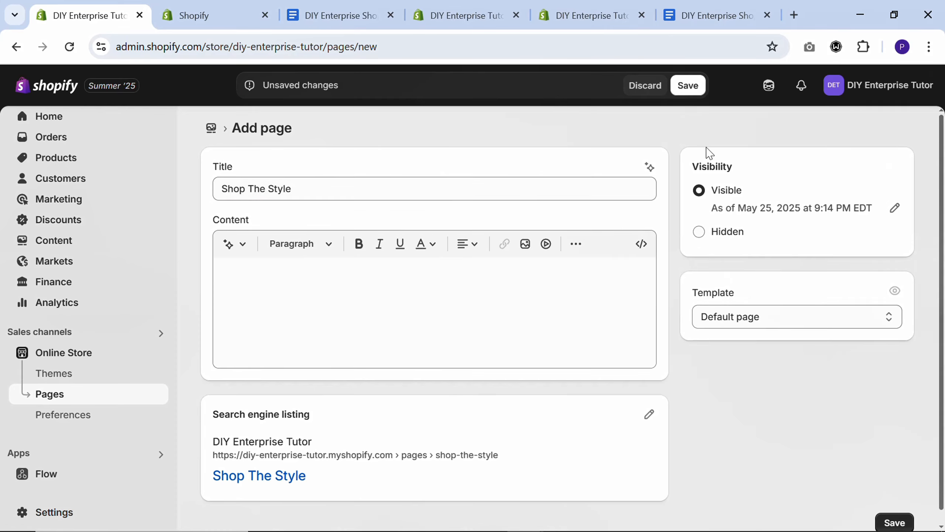
{"action": "left_click", "coordinate": [688, 85]}
Create a store page titled "DIY Enterprise", set it to Visible and save it
{"action": "left_click", "coordinate": [398, 203]}
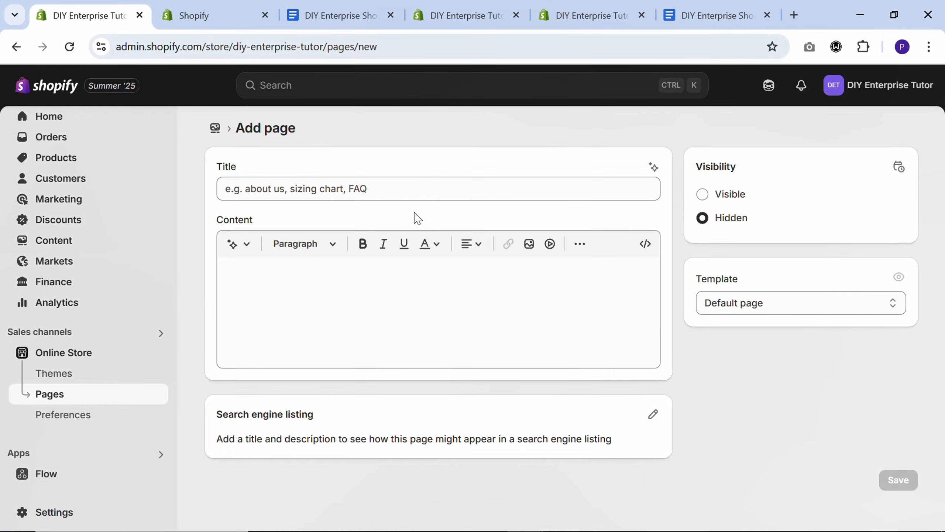
{"action": "left_click", "coordinate": [416, 188]}
{"action": "type", "text": "DIY Enterprise"}
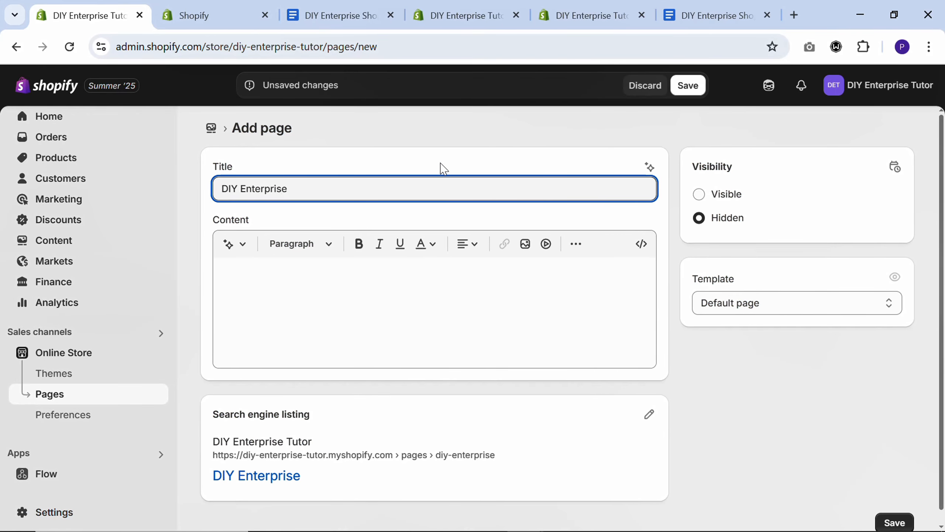
{"action": "left_click", "coordinate": [704, 198]}
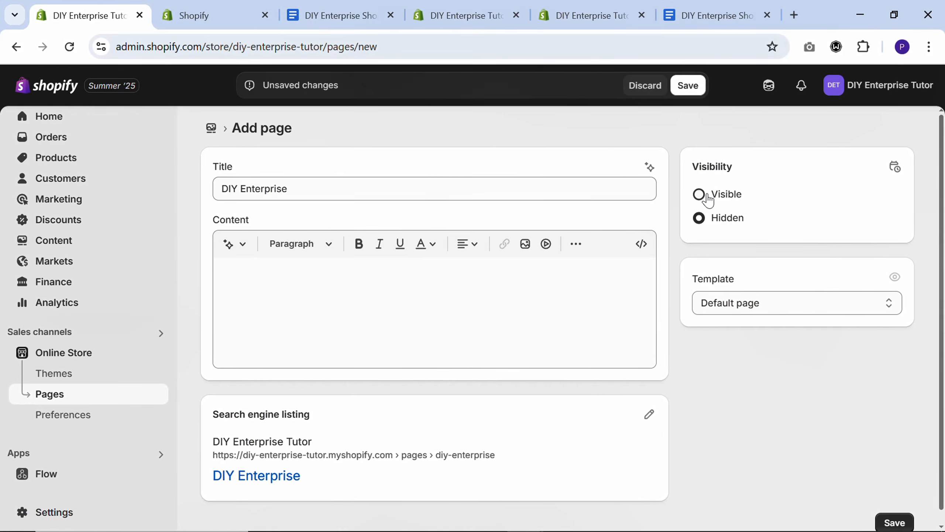
{"action": "left_click", "coordinate": [688, 85]}
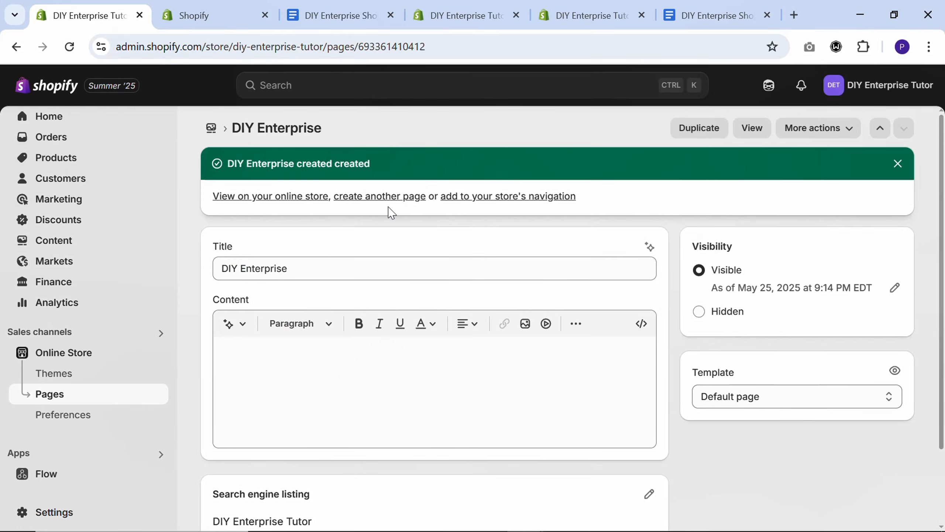
Add an "About Us" item linked to the About Us page to the main menu and nest it under Our Universe
{"action": "left_click", "coordinate": [192, 13]}
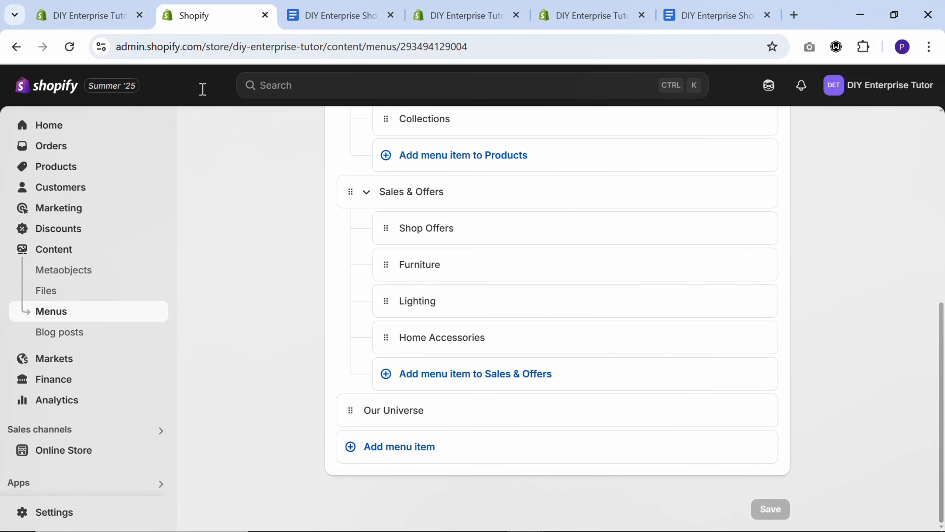
{"action": "left_click", "coordinate": [392, 449]}
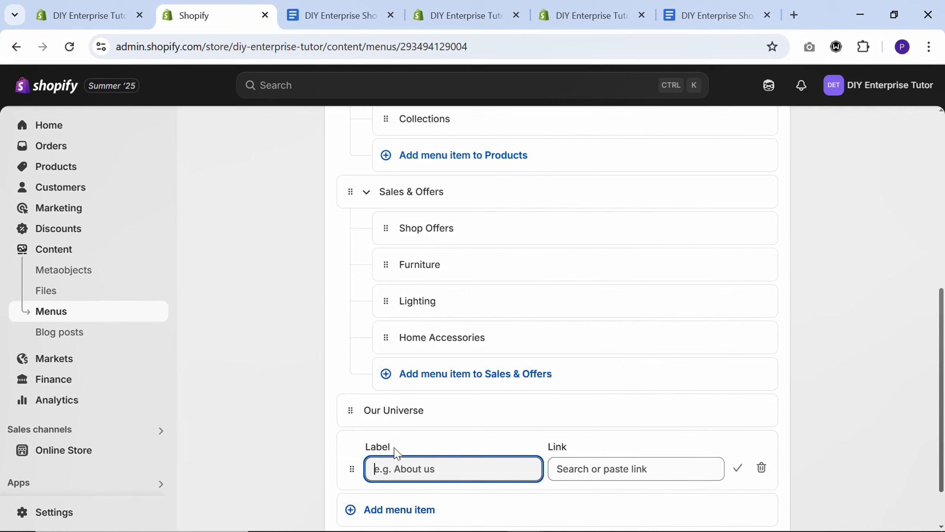
{"action": "left_click", "coordinate": [608, 472]}
{"action": "type", "text": "about"}
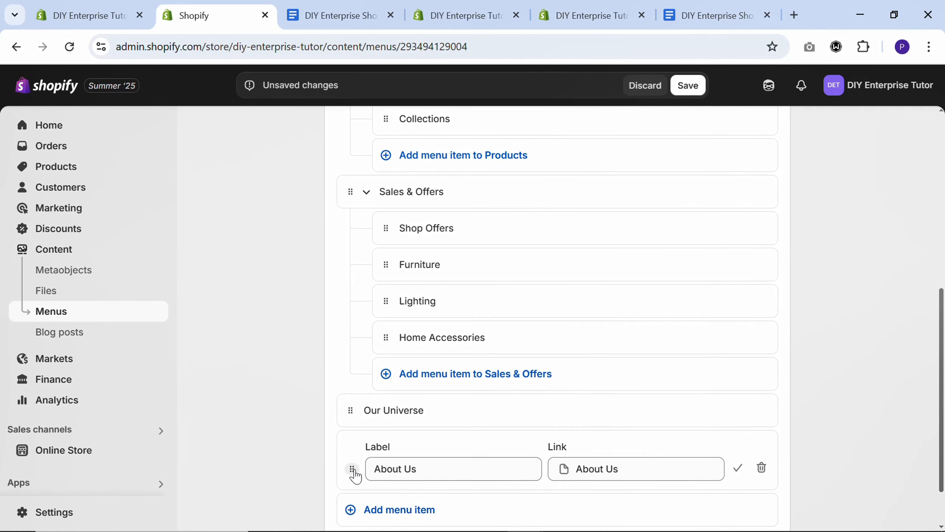
{"action": "left_click_drag", "start_coordinate": [352, 469], "coordinate": [392, 454]}
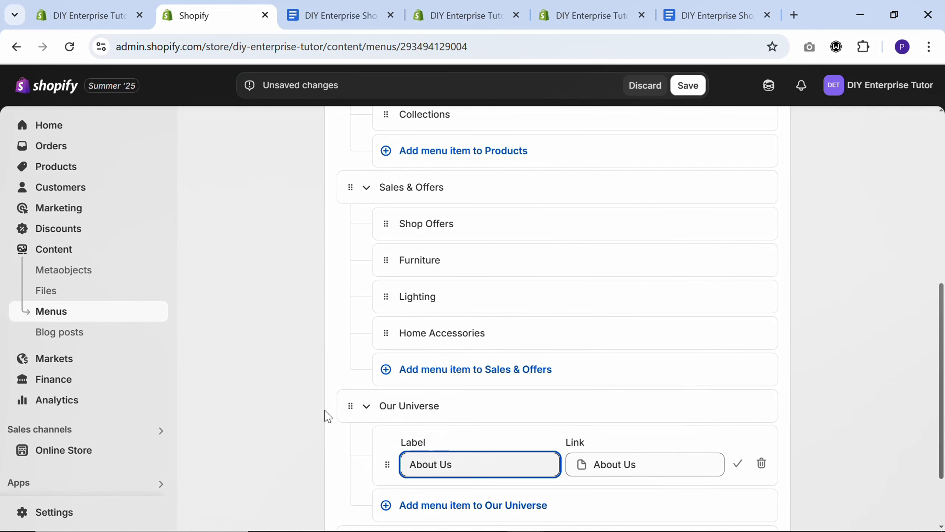
Add "Stories" and "Shop The Style" items under Our Universe, linked to the pages with the same names
{"action": "scroll", "coordinate": [372, 415], "scroll_direction": "down", "scroll_amount": 2}
{"action": "left_click", "coordinate": [464, 411]}
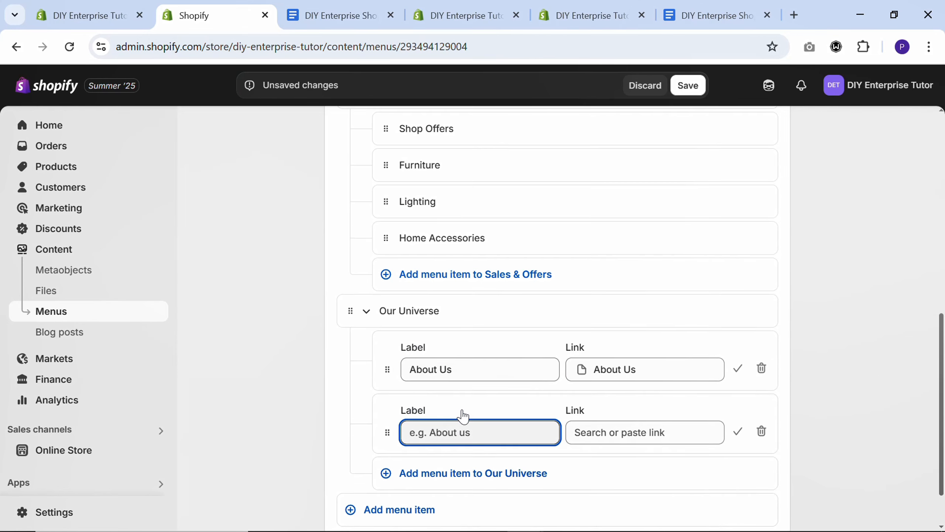
{"action": "left_click", "coordinate": [616, 432]}
{"action": "type", "text": "Stories"}
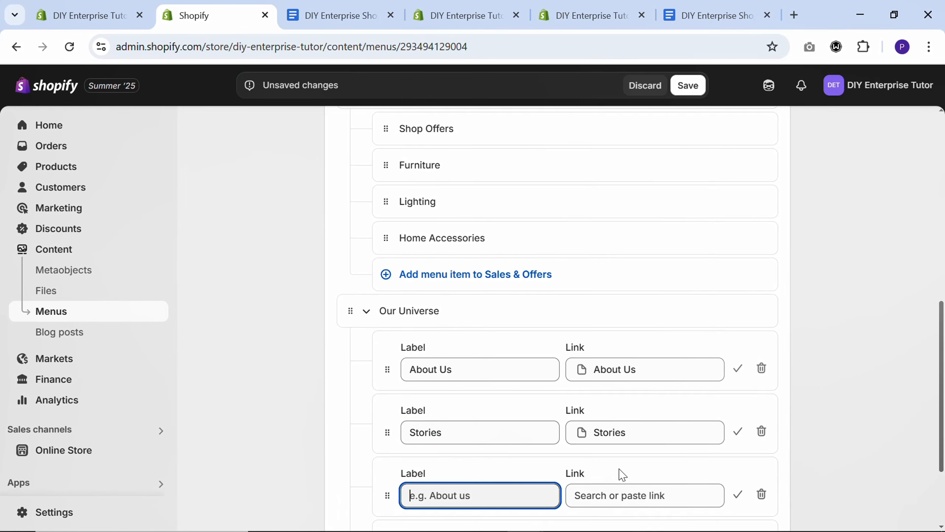
{"action": "left_click", "coordinate": [616, 491]}
{"action": "type", "text": "Shop The Style"}
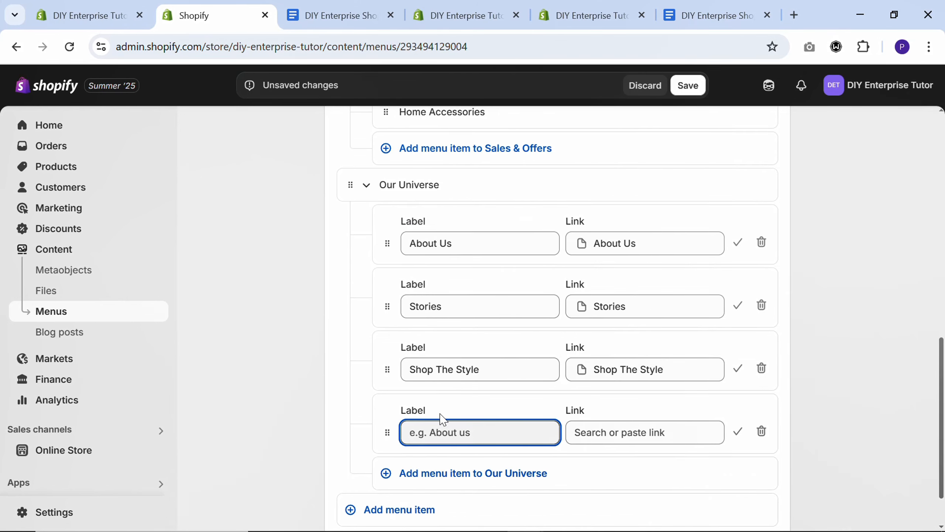
Under Our Universe, add "DIY Enterprise Care" linked to the DIY Enterprise page and "Contact Us" linked to the Contact page, and save the menu
{"action": "left_click", "coordinate": [602, 428]}
{"action": "type", "text": "d"}
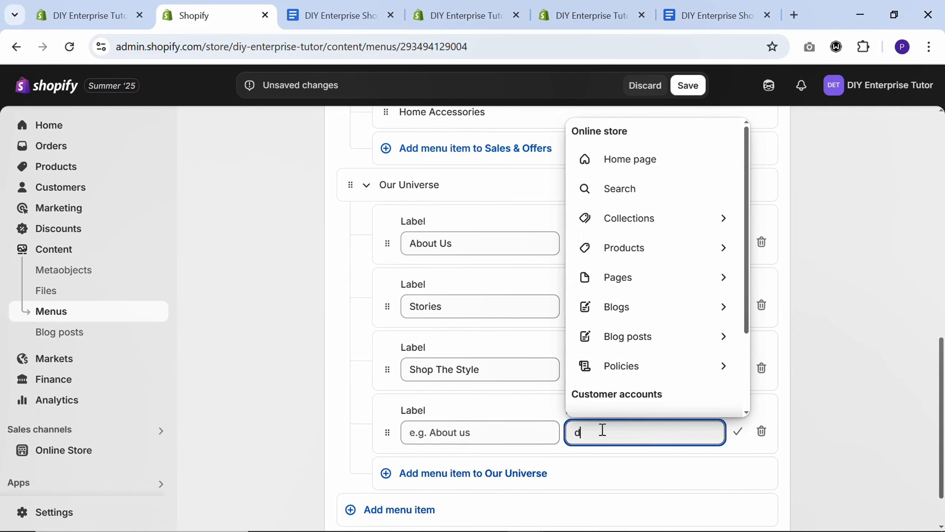
{"action": "type", "text": "iy enter"}
{"action": "left_click", "coordinate": [609, 492]}
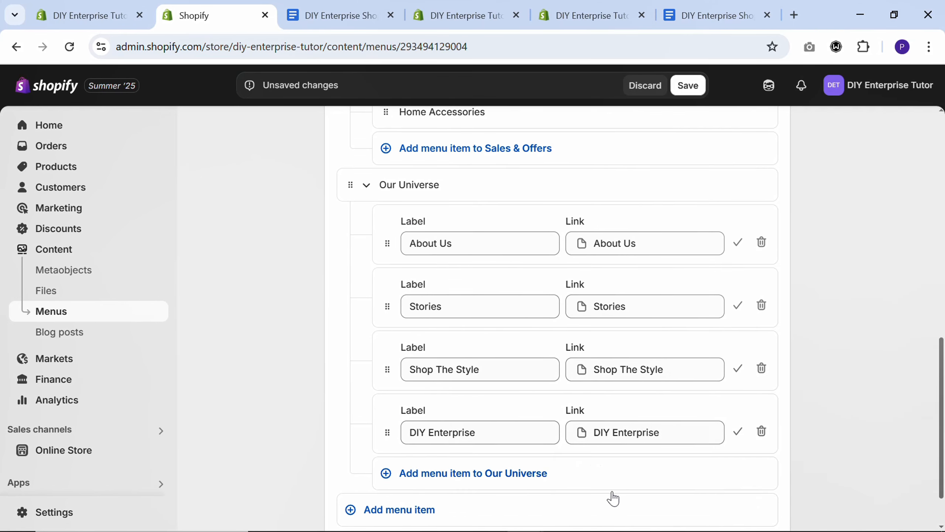
{"action": "left_click", "coordinate": [543, 473]}
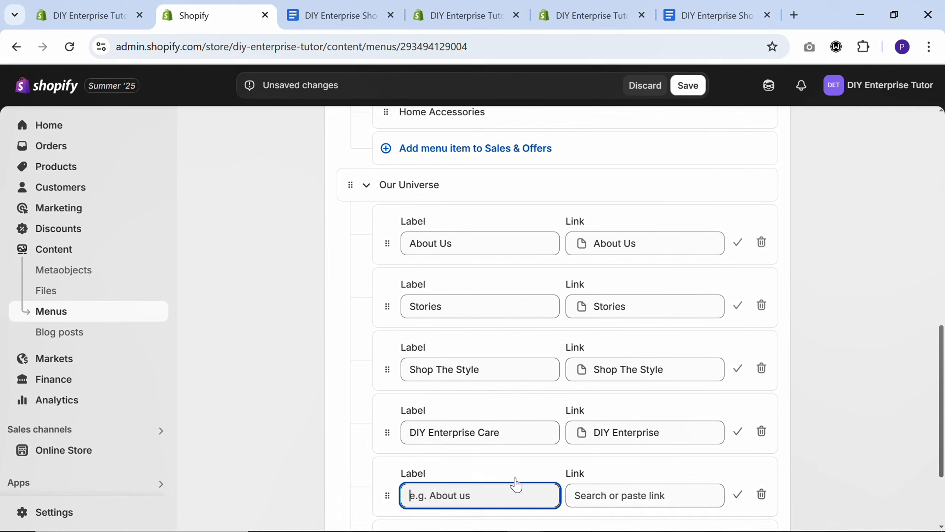
{"action": "left_click", "coordinate": [588, 493]}
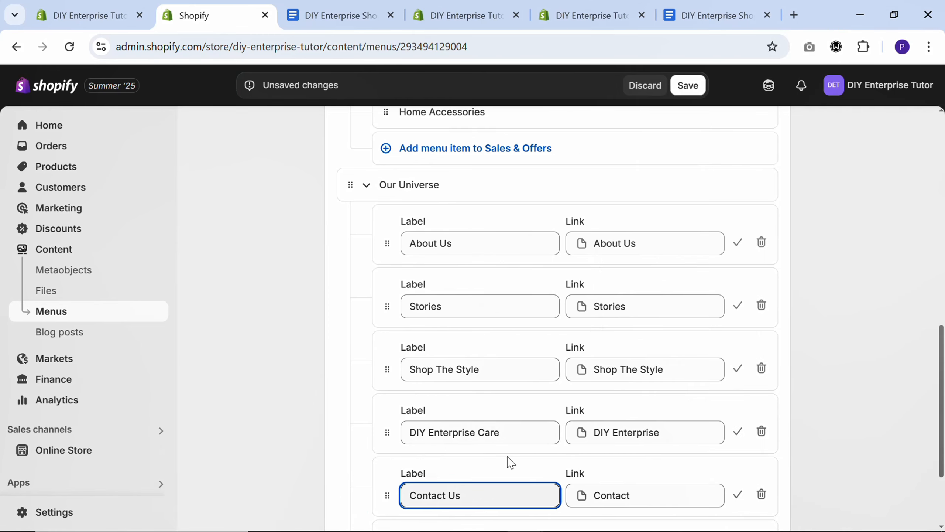
{"action": "left_click", "coordinate": [688, 85]}
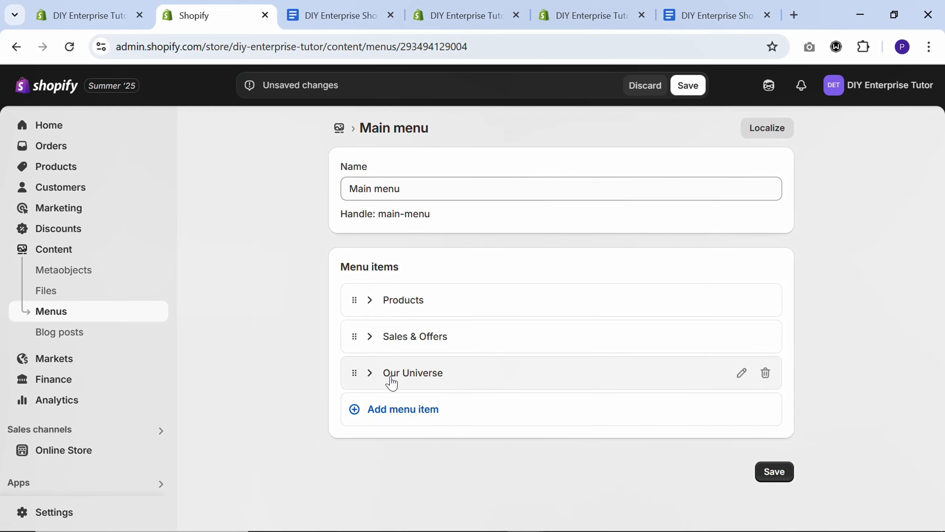
Expand the Products menu item and its submenus from Furniture through Collections to review the nested items
{"action": "left_click", "coordinate": [370, 300]}
{"action": "scroll", "coordinate": [416, 302], "scroll_direction": "down", "scroll_amount": 2}
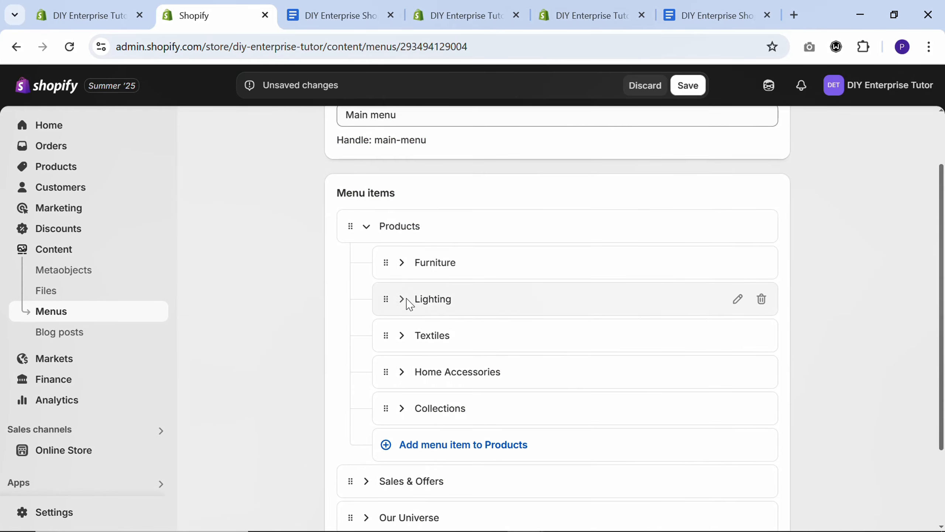
{"action": "left_click", "coordinate": [401, 263]}
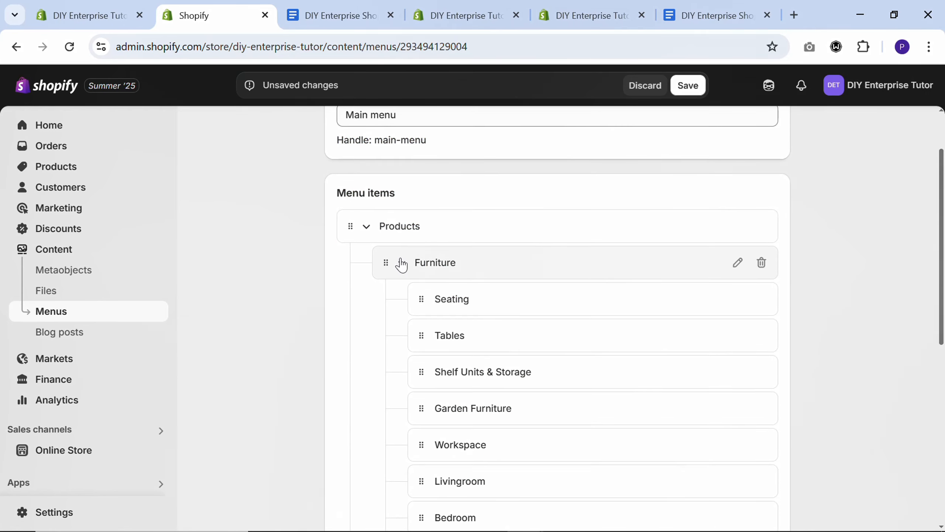
{"action": "scroll", "coordinate": [452, 314], "scroll_direction": "down", "scroll_amount": 6}
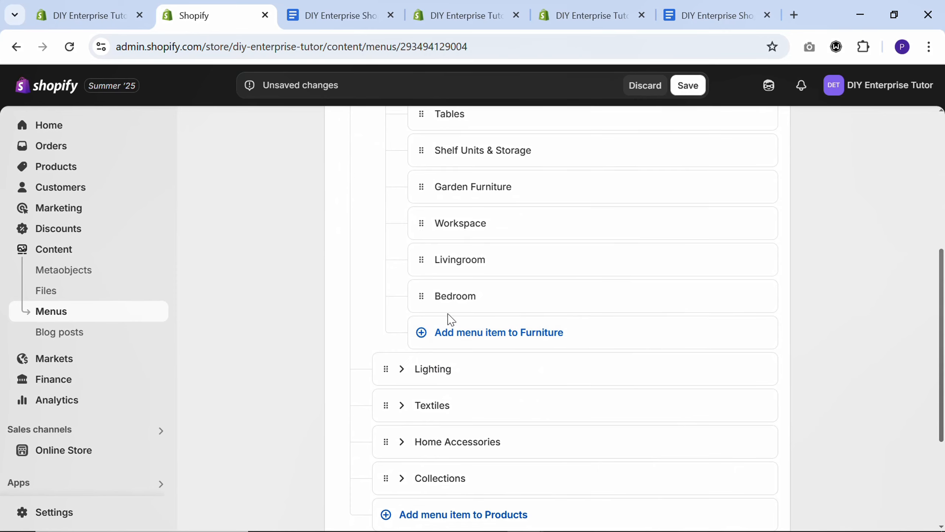
{"action": "left_click", "coordinate": [402, 405]}
{"action": "left_click", "coordinate": [402, 376]}
{"action": "scroll", "coordinate": [407, 378], "scroll_direction": "down", "scroll_amount": 1}
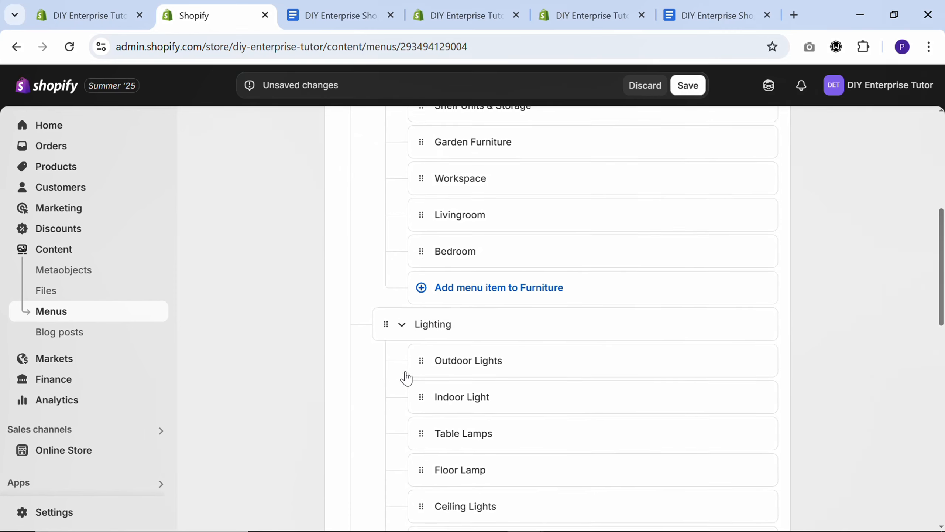
{"action": "scroll", "coordinate": [407, 377], "scroll_direction": "down", "scroll_amount": 20}
{"action": "left_click", "coordinate": [402, 265]}
{"action": "scroll", "coordinate": [407, 286], "scroll_direction": "down", "scroll_amount": 7}
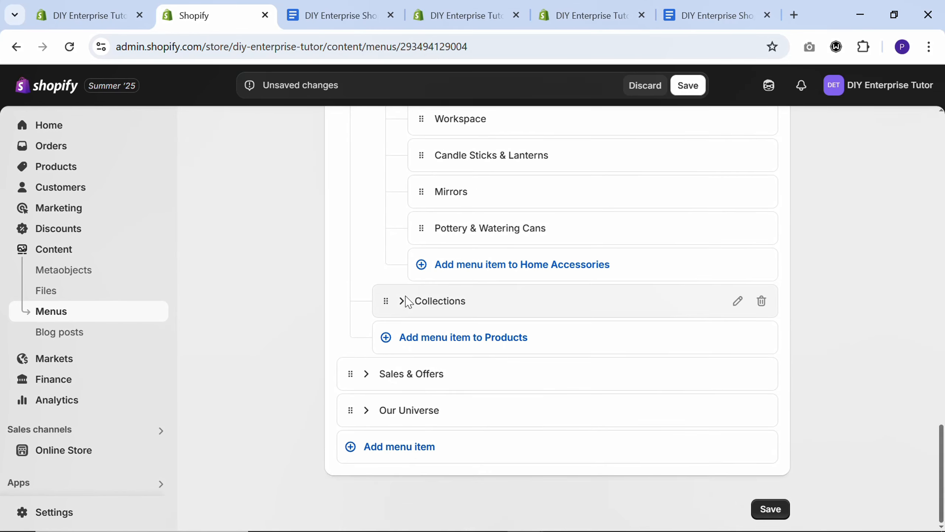
{"action": "left_click", "coordinate": [403, 301]}
{"action": "scroll", "coordinate": [396, 302], "scroll_direction": "down", "scroll_amount": 4}
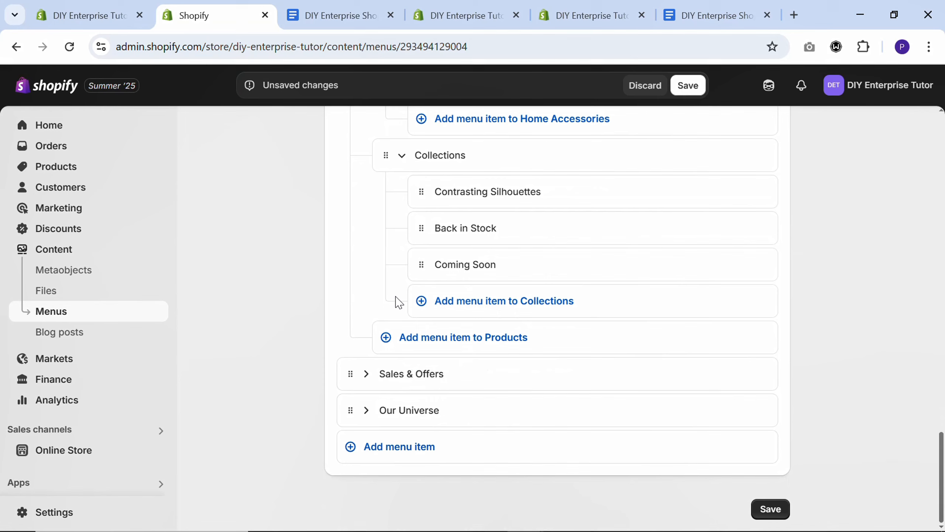
Expand Sales & Offers with its submenus and Our Universe to review their nested items, and save the main menu
{"action": "left_click", "coordinate": [366, 374]}
{"action": "scroll", "coordinate": [364, 376], "scroll_direction": "down", "scroll_amount": 4}
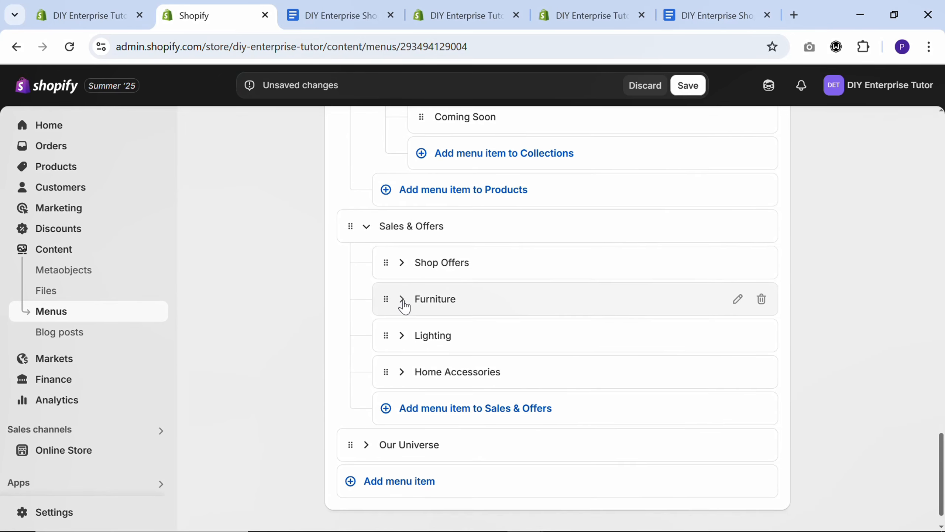
{"action": "left_click", "coordinate": [402, 372]}
{"action": "left_click", "coordinate": [404, 339]}
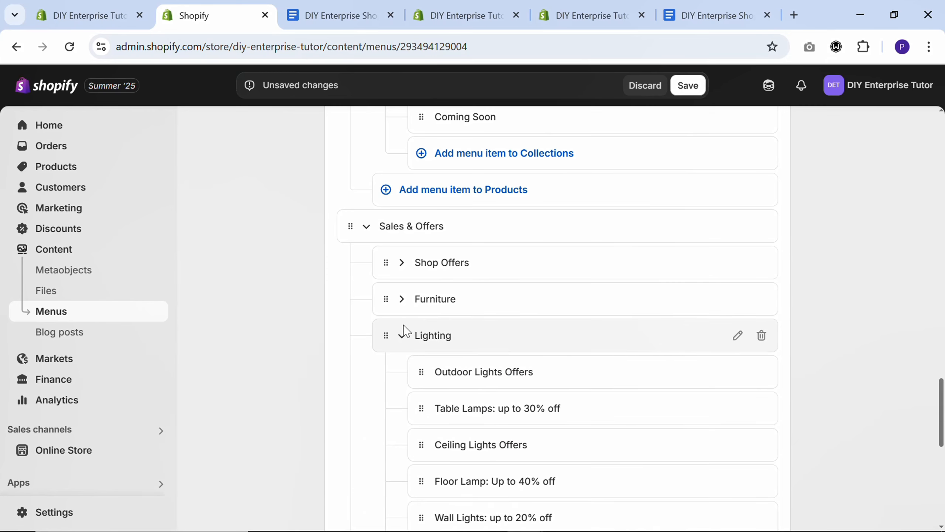
{"action": "left_click", "coordinate": [401, 302]}
{"action": "scroll", "coordinate": [401, 304], "scroll_direction": "down", "scroll_amount": 6}
{"action": "scroll", "coordinate": [404, 305], "scroll_direction": "down", "scroll_amount": 10}
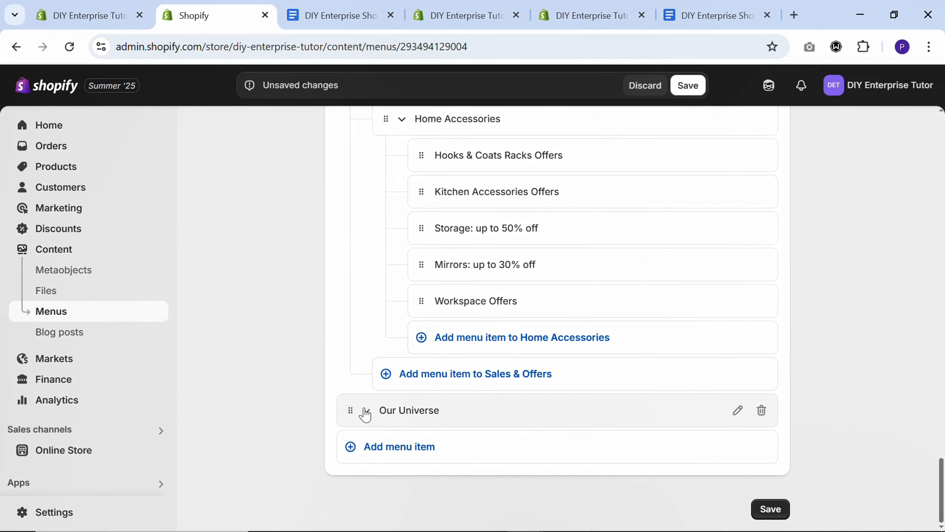
{"action": "left_click", "coordinate": [365, 411]}
{"action": "scroll", "coordinate": [365, 409], "scroll_direction": "down", "scroll_amount": 5}
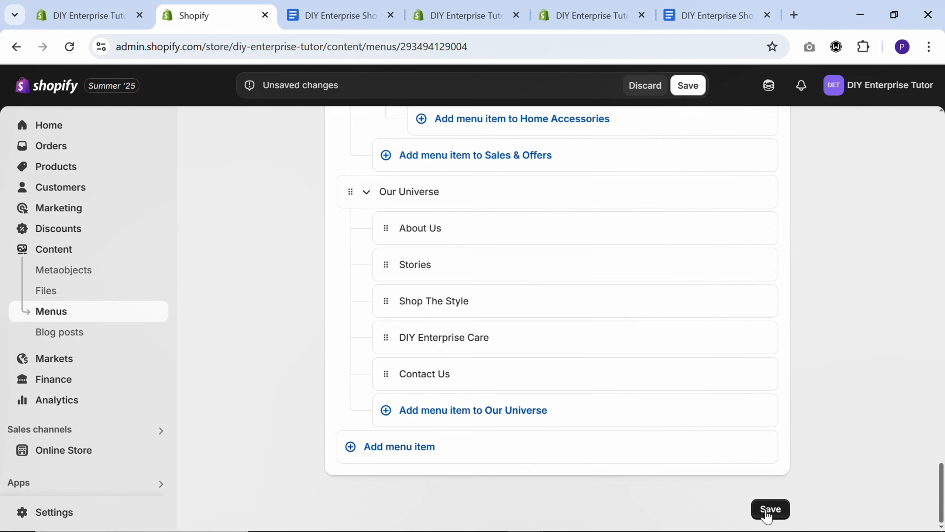
{"action": "left_click", "coordinate": [763, 509]}
Return to the theme editor, open Products from the previewed header navigation and collapse the Header section in the section list
{"action": "left_click", "coordinate": [460, 15]}
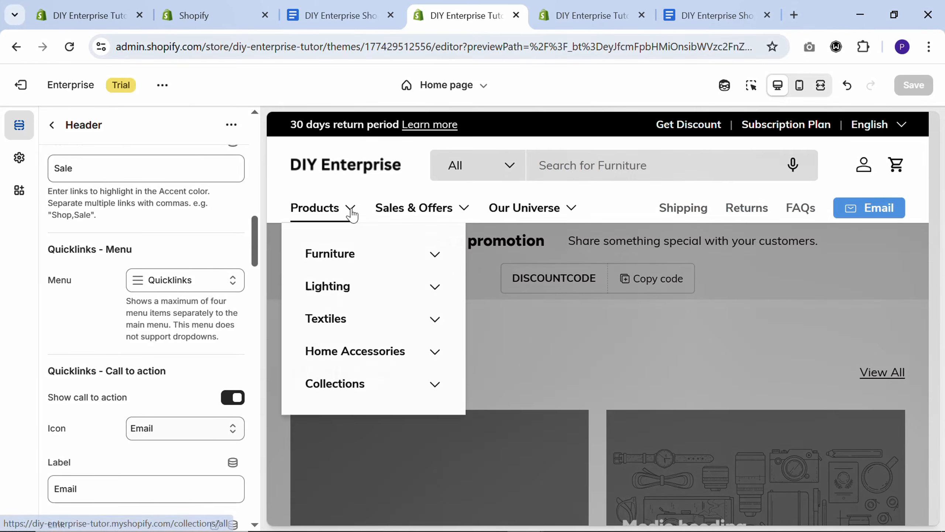
{"action": "left_click", "coordinate": [349, 208]}
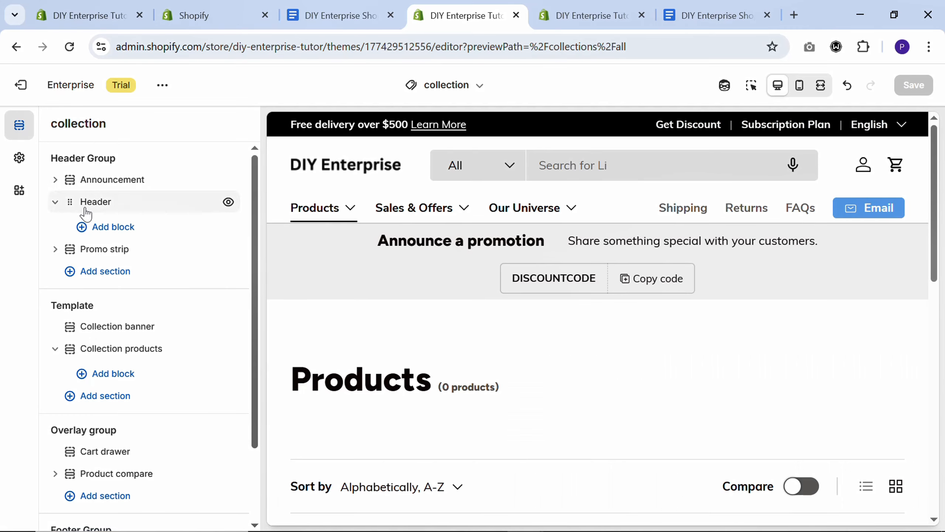
{"action": "left_click", "coordinate": [55, 204]}
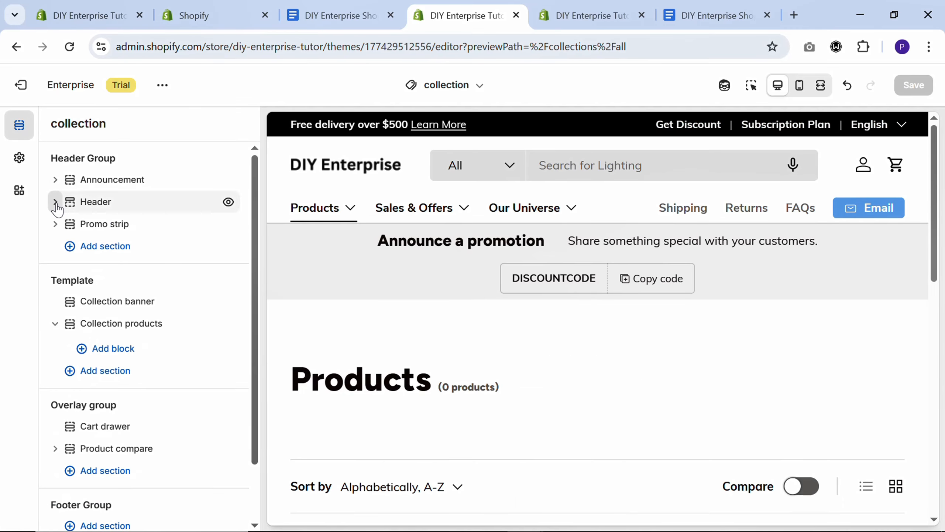